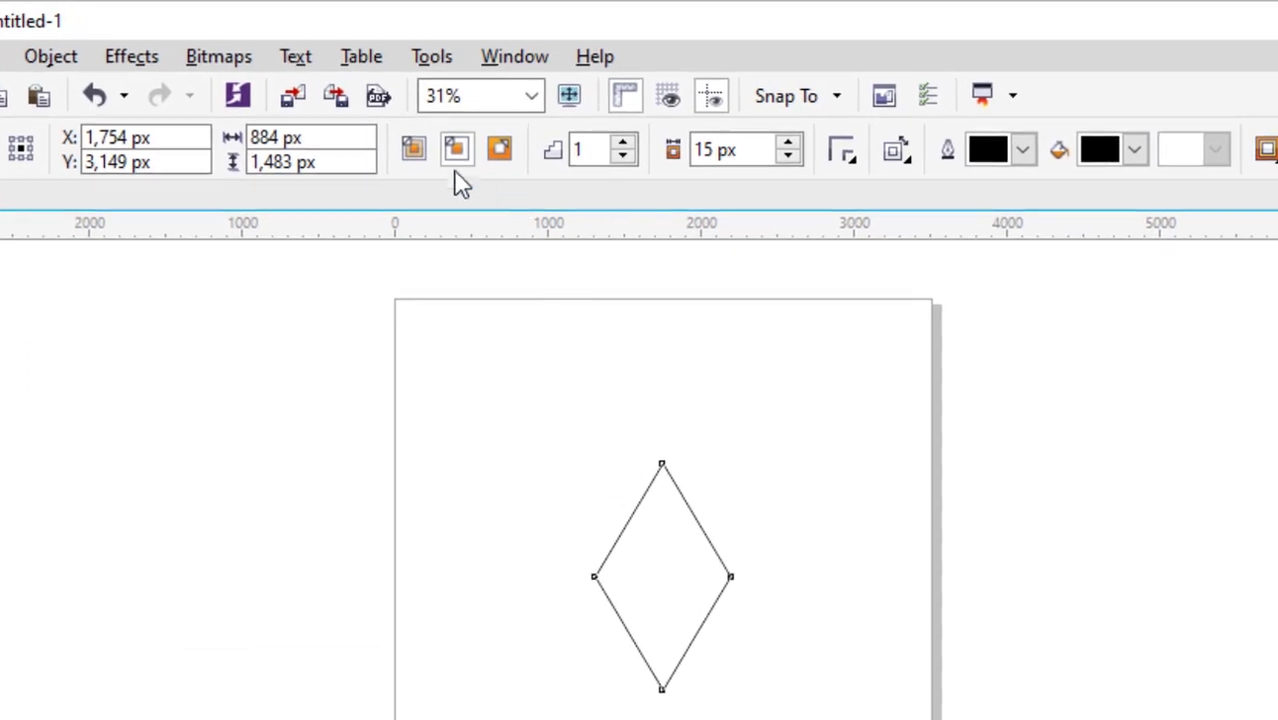
Apply a one-step inside contour to the diamond and adjust its offset to 129 px.
left_click(455, 151)
scroll(724, 598, "up", 1)
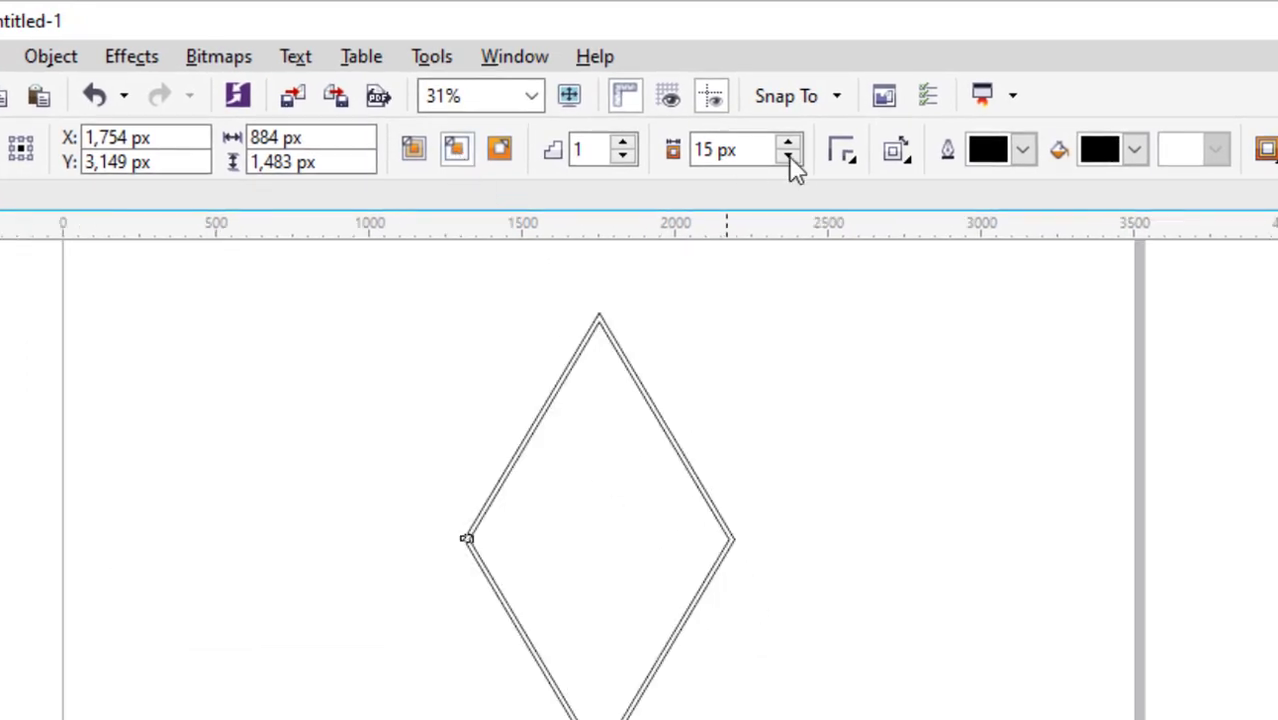
left_click(788, 144)
left_click(788, 144)
left_click(789, 145)
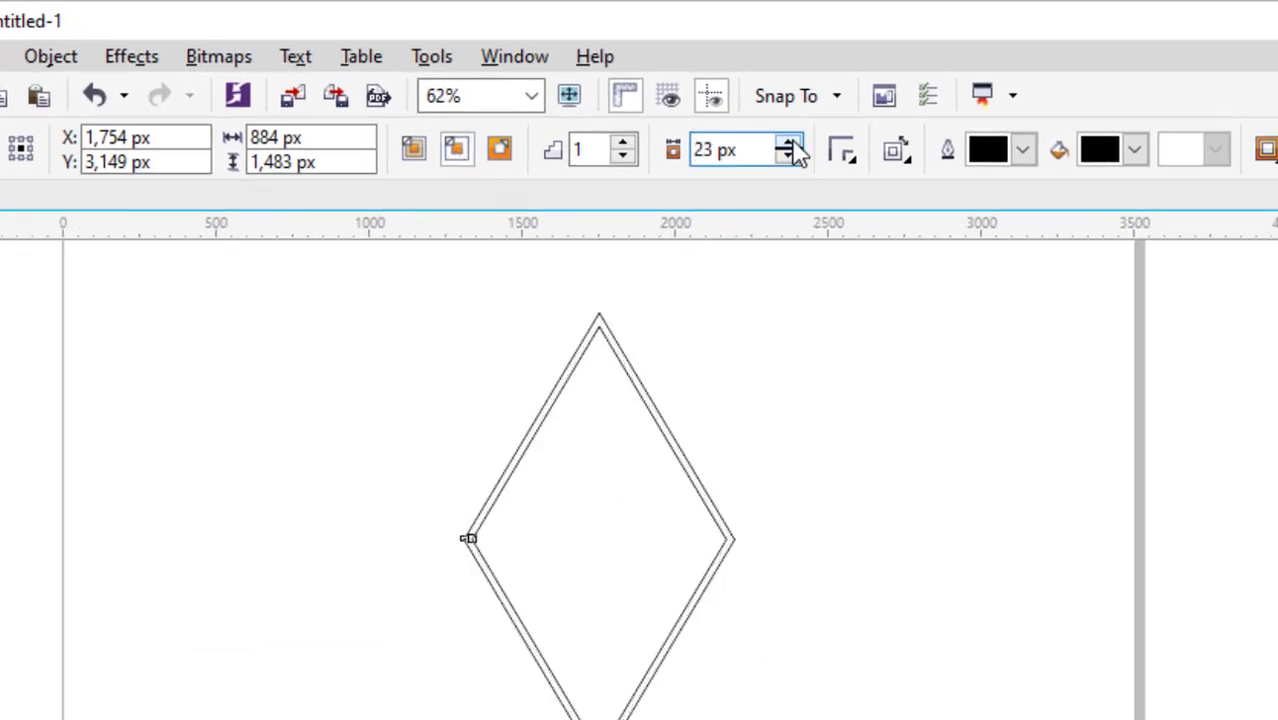
left_click(789, 145)
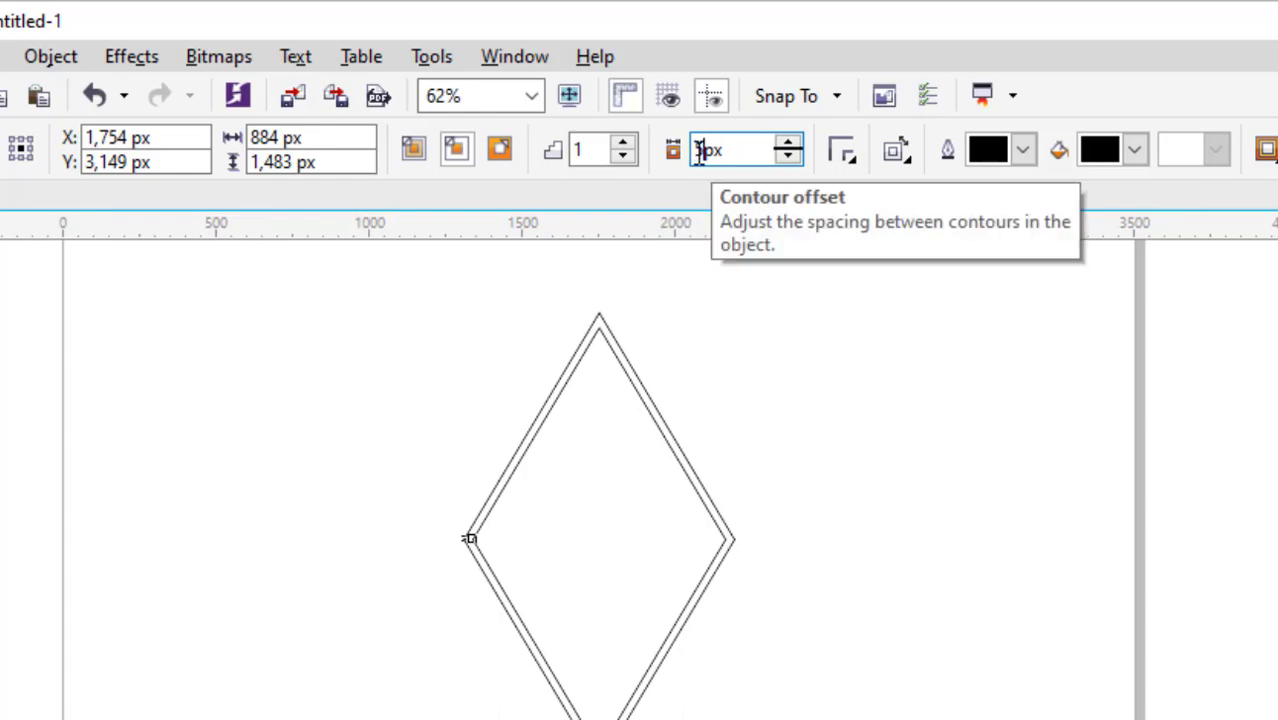
key("Return")
left_click(788, 144)
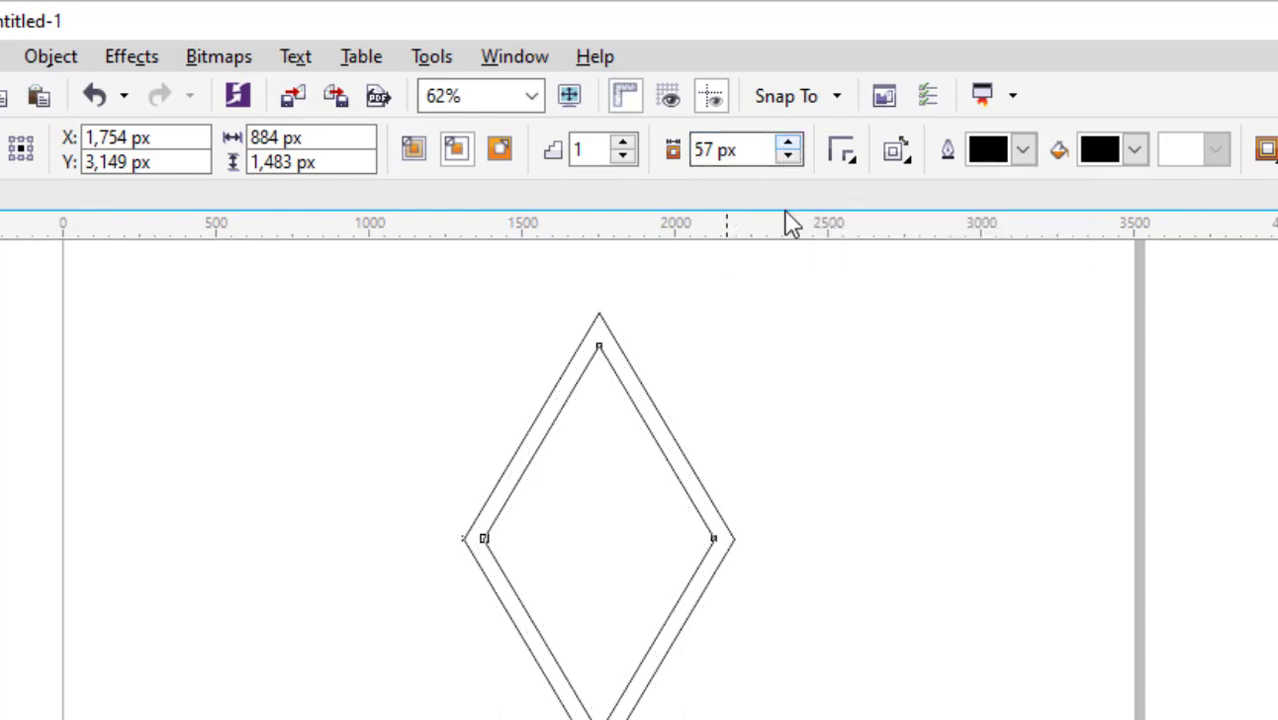
mouse_move(558, 484)
left_mouse_down()
mouse_move(564, 466)
mouse_move(579, 491)
mouse_move(564, 474)
left_mouse_up()
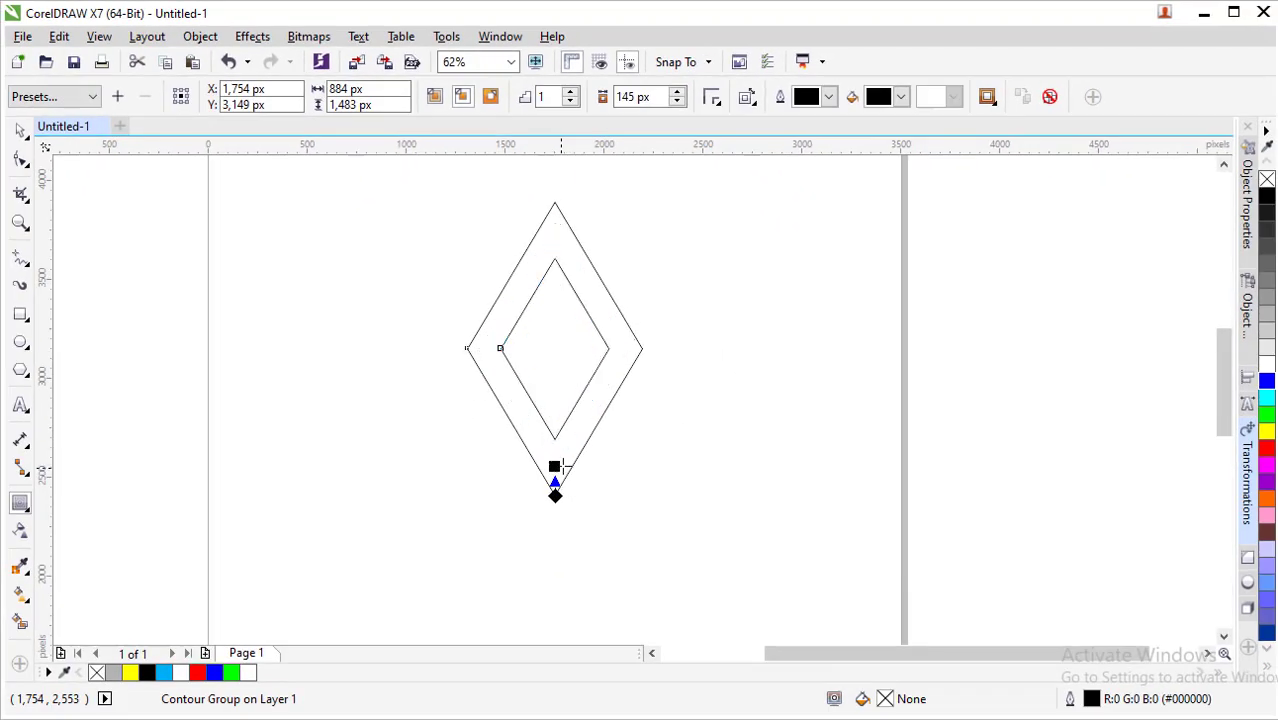
scroll(550, 466, "up", 3)
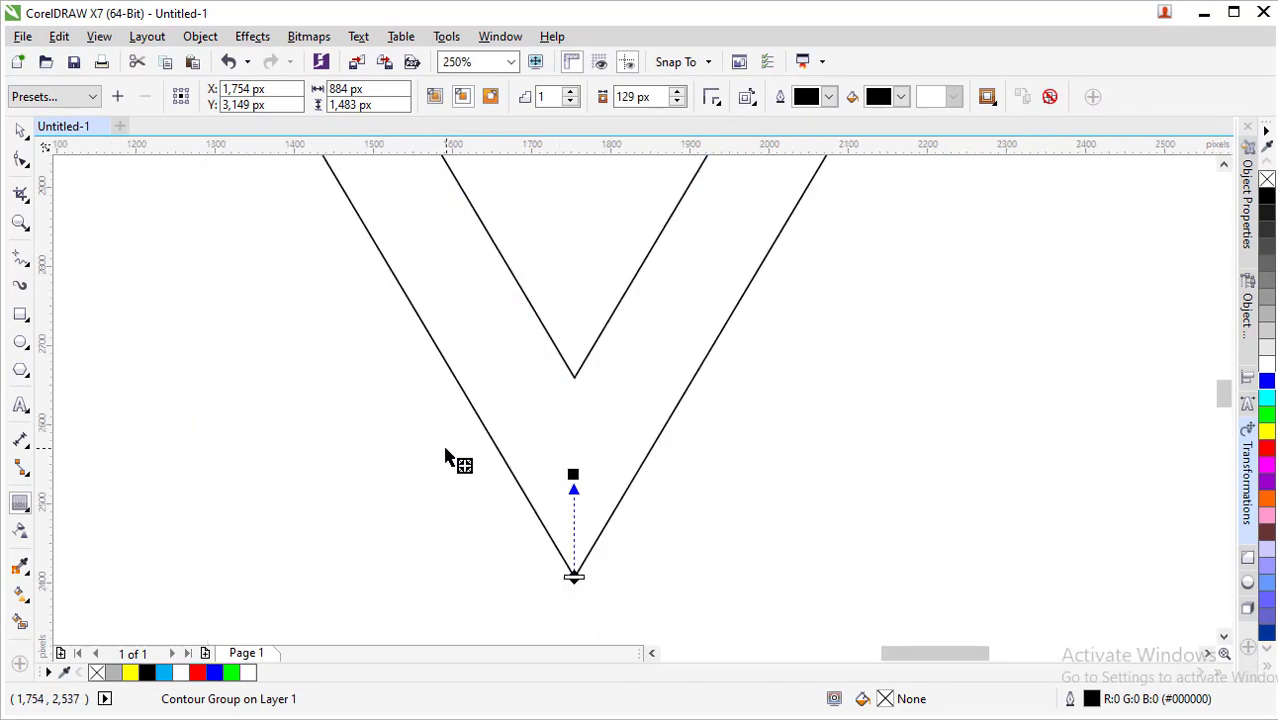
scroll(450, 445, "down", 5)
Break the diamond's contour group apart and select both diamonds.
key("space")
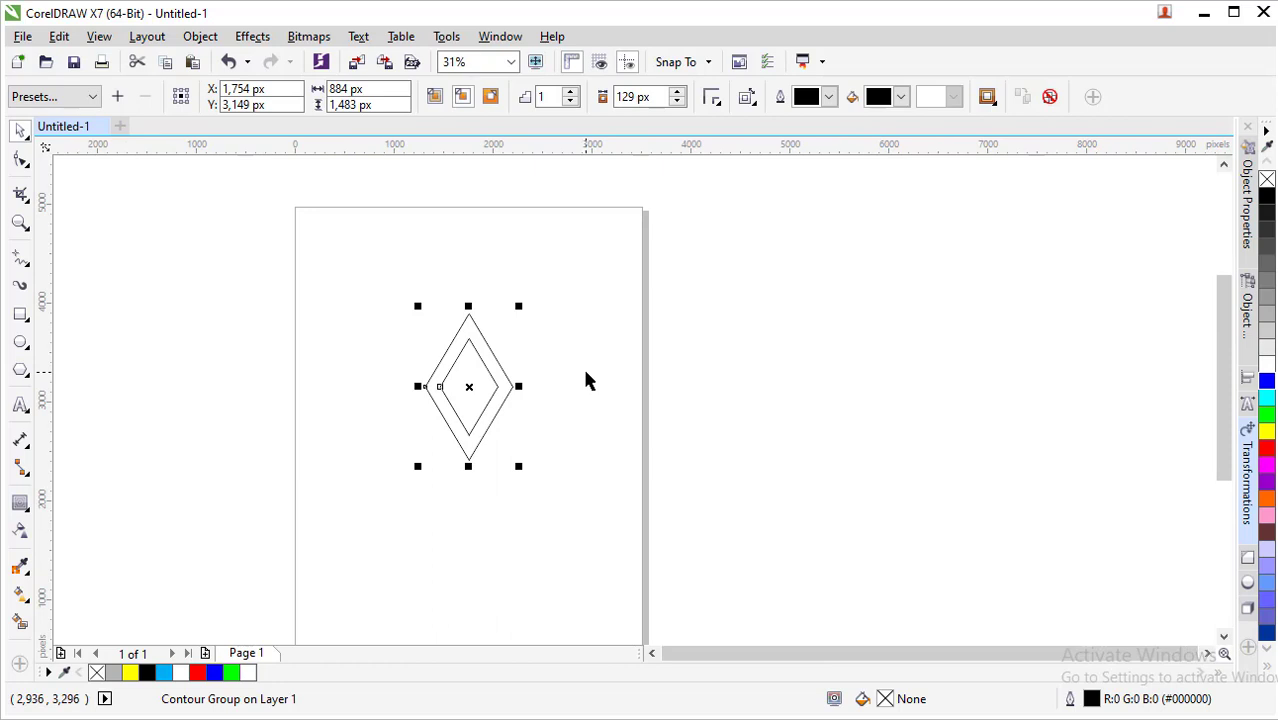
right_click(482, 371)
scroll(472, 396, "up", 4)
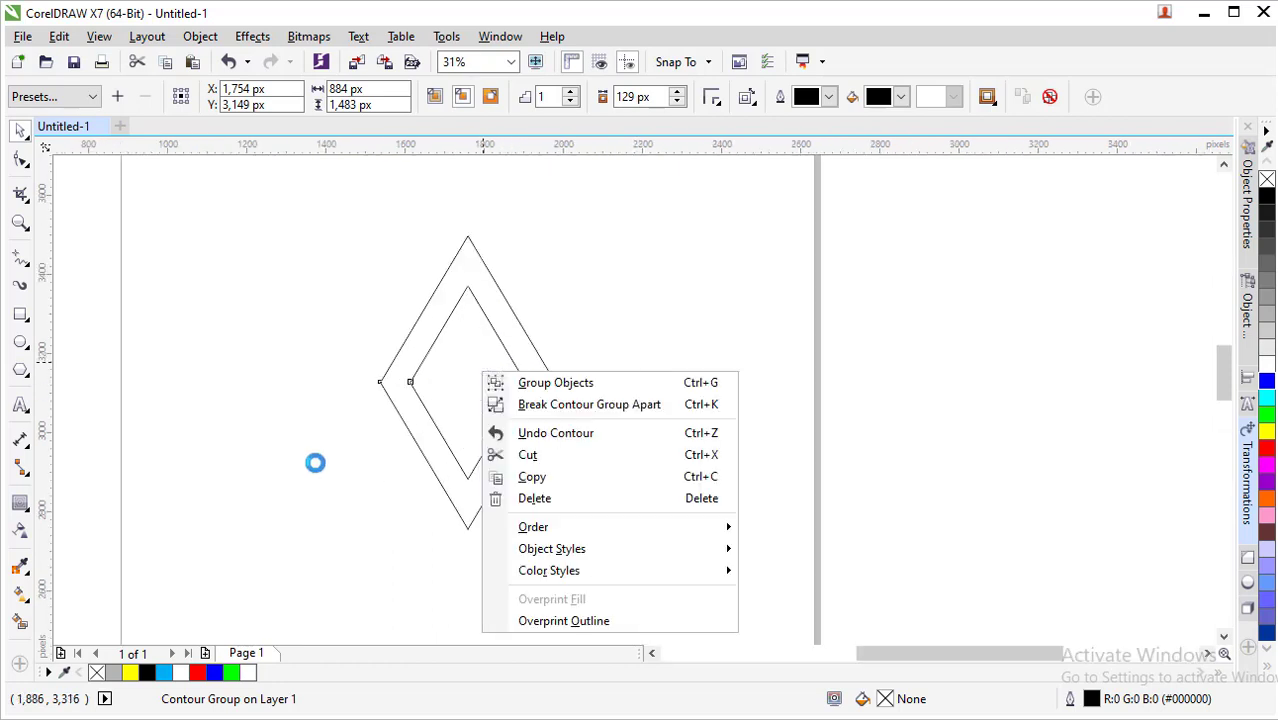
right_click(480, 340)
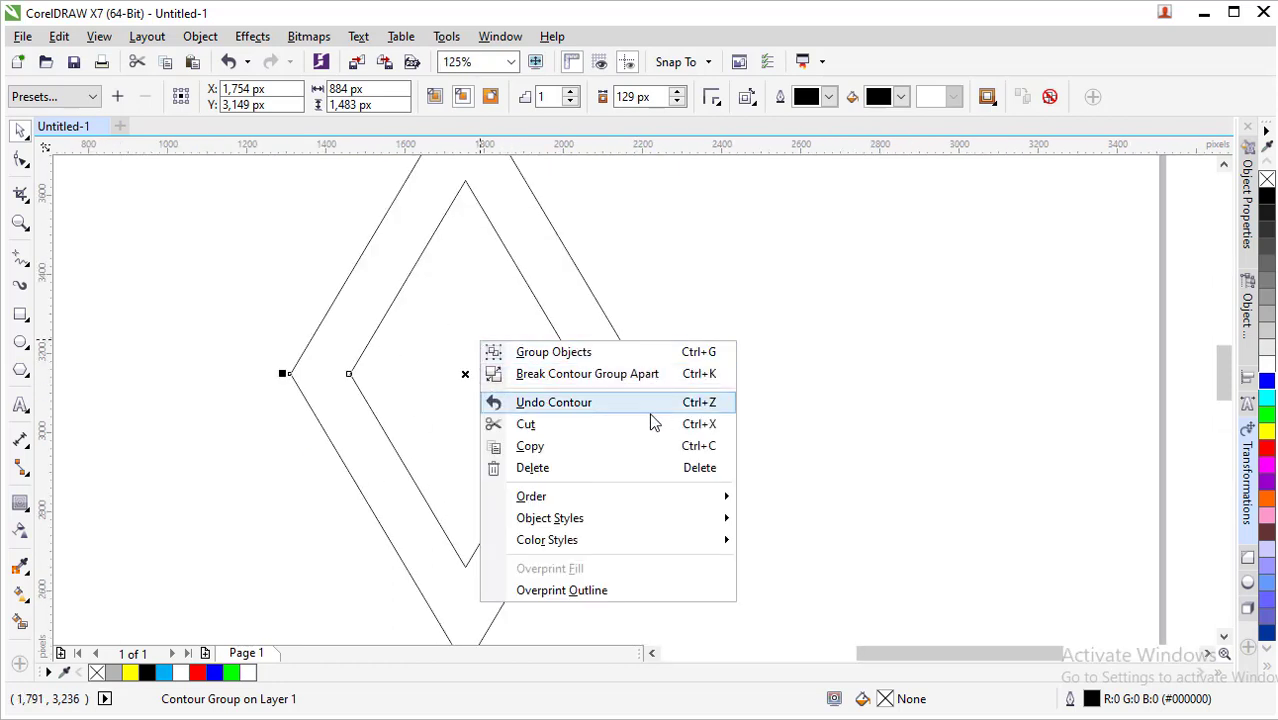
left_click(678, 385)
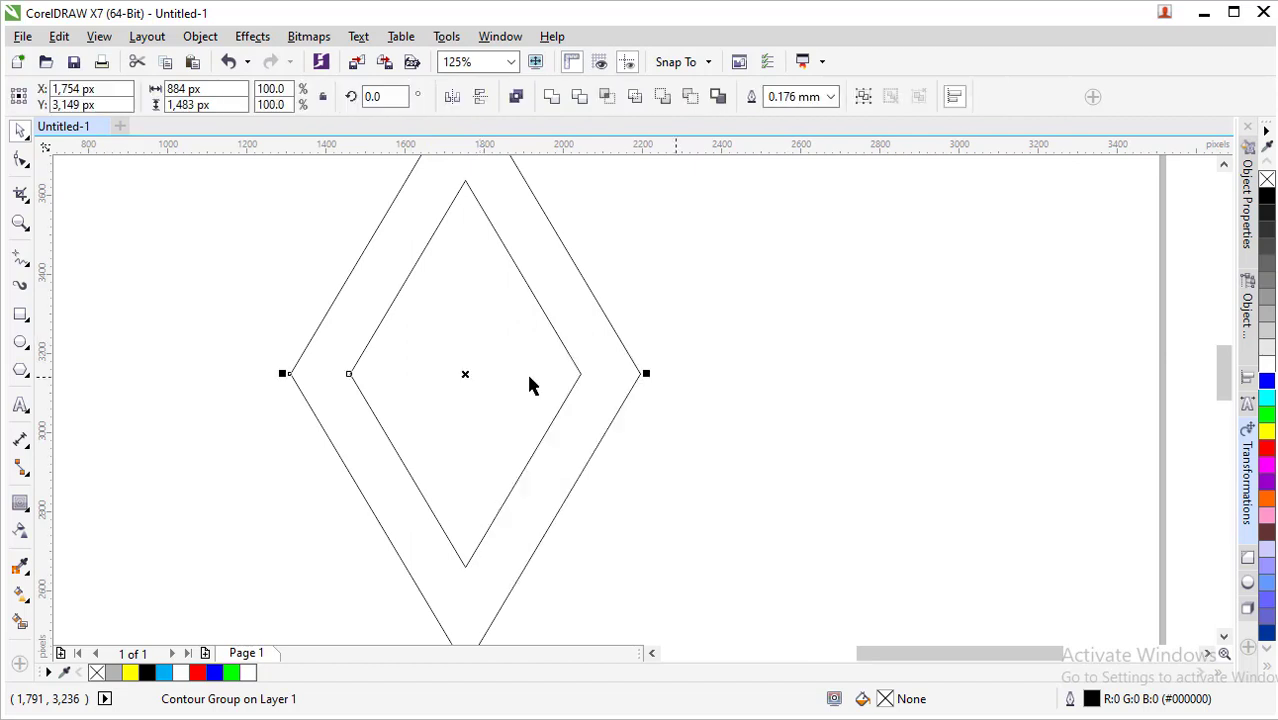
scroll(520, 370, "down", 4)
left_click_drag(530, 290, 298, 498)
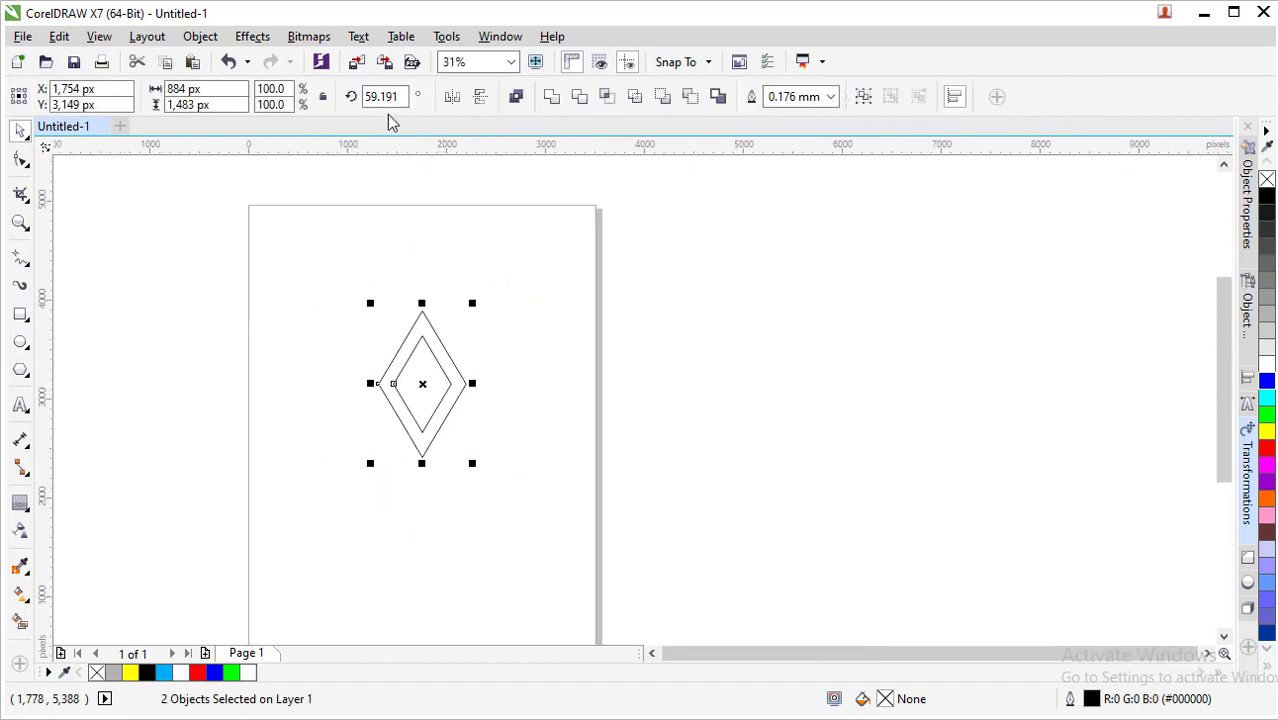
Place the rotation centre at the midpoint of the outer diamond's upper-right edge and create 3 copies rotated by 120 degrees.
left_click(200, 36)
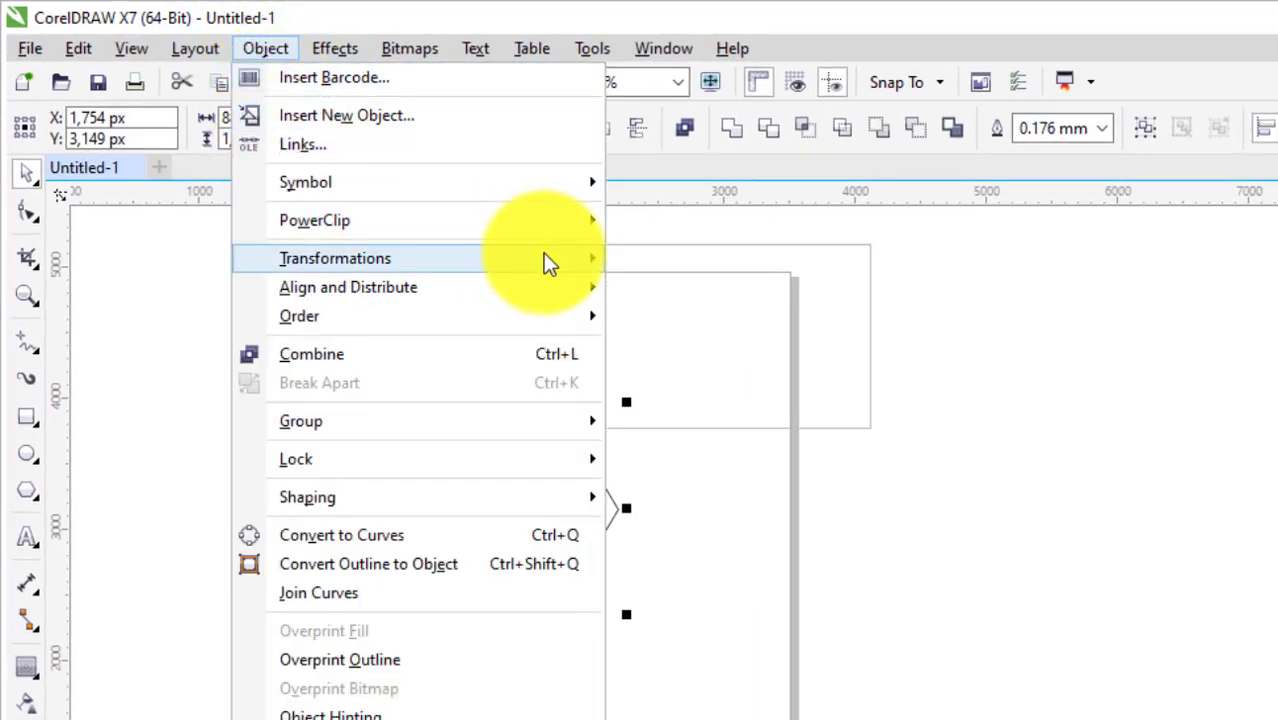
mouse_move(548, 260)
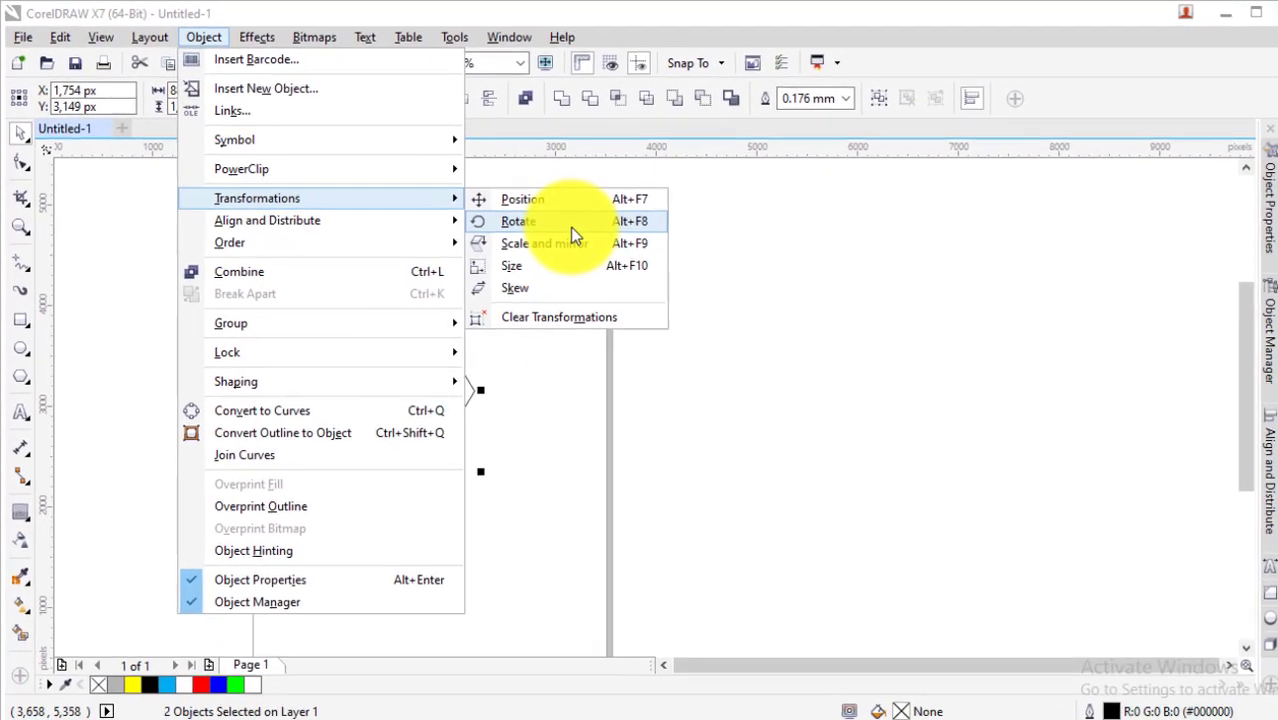
left_click(706, 281)
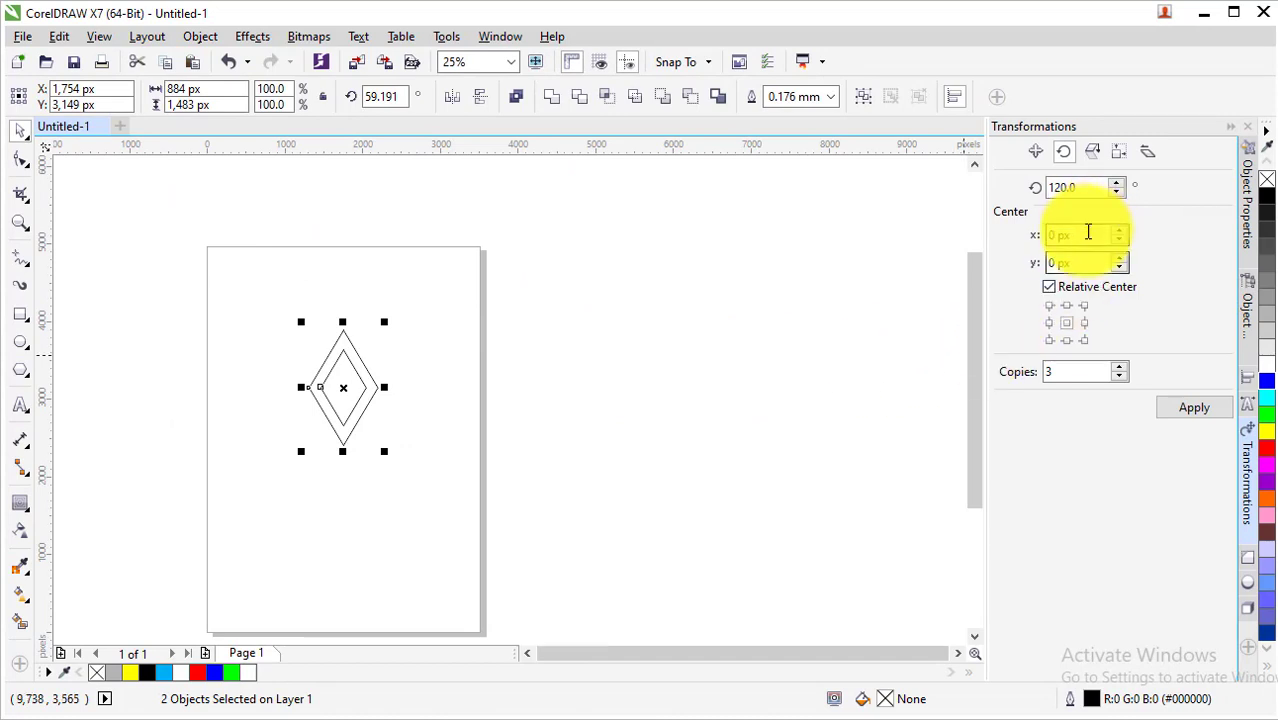
left_click(346, 382)
scroll(346, 382, "up", 1)
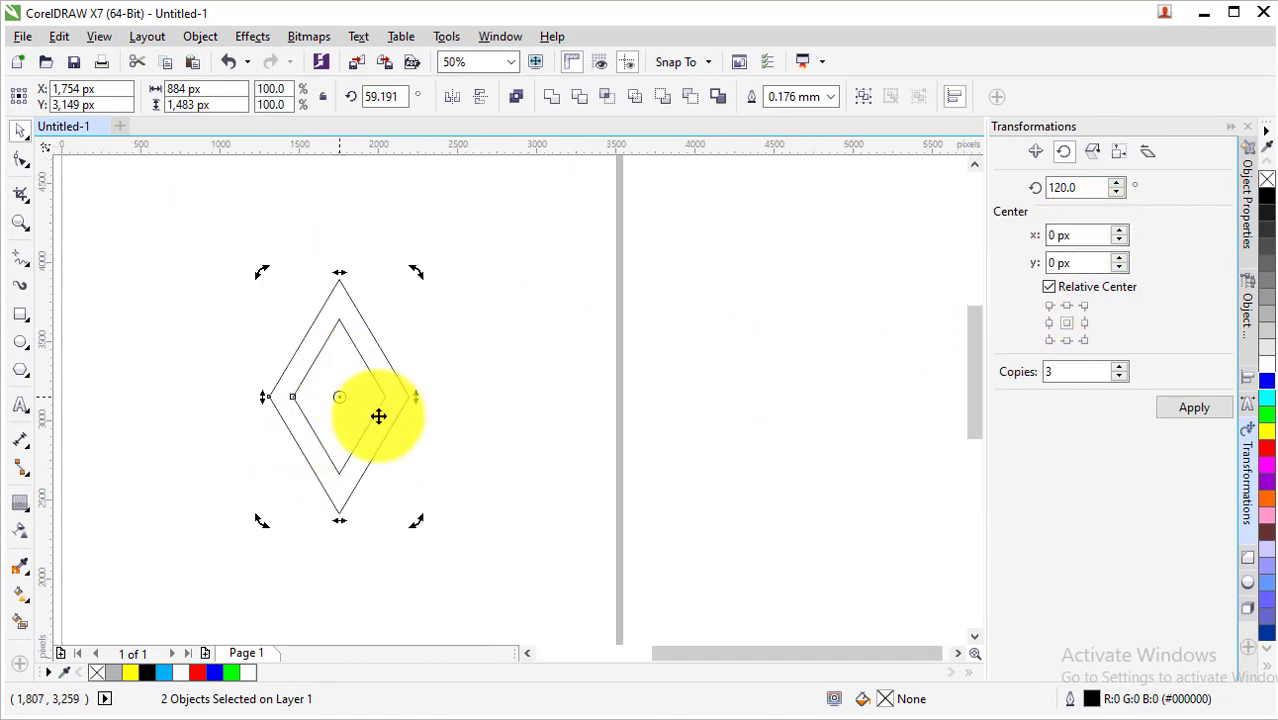
mouse_move(354, 368)
left_mouse_down()
mouse_move(371, 334)
mouse_move(385, 348)
mouse_move(376, 333)
left_mouse_up()
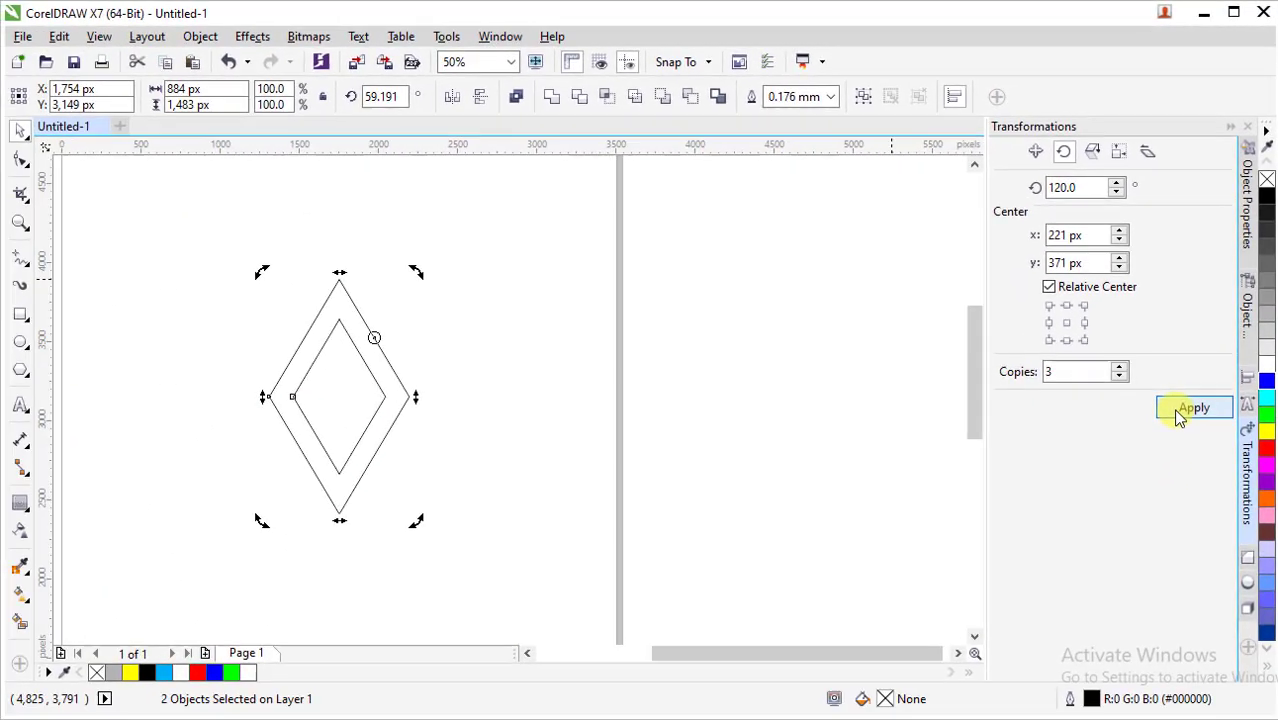
left_click(1190, 408)
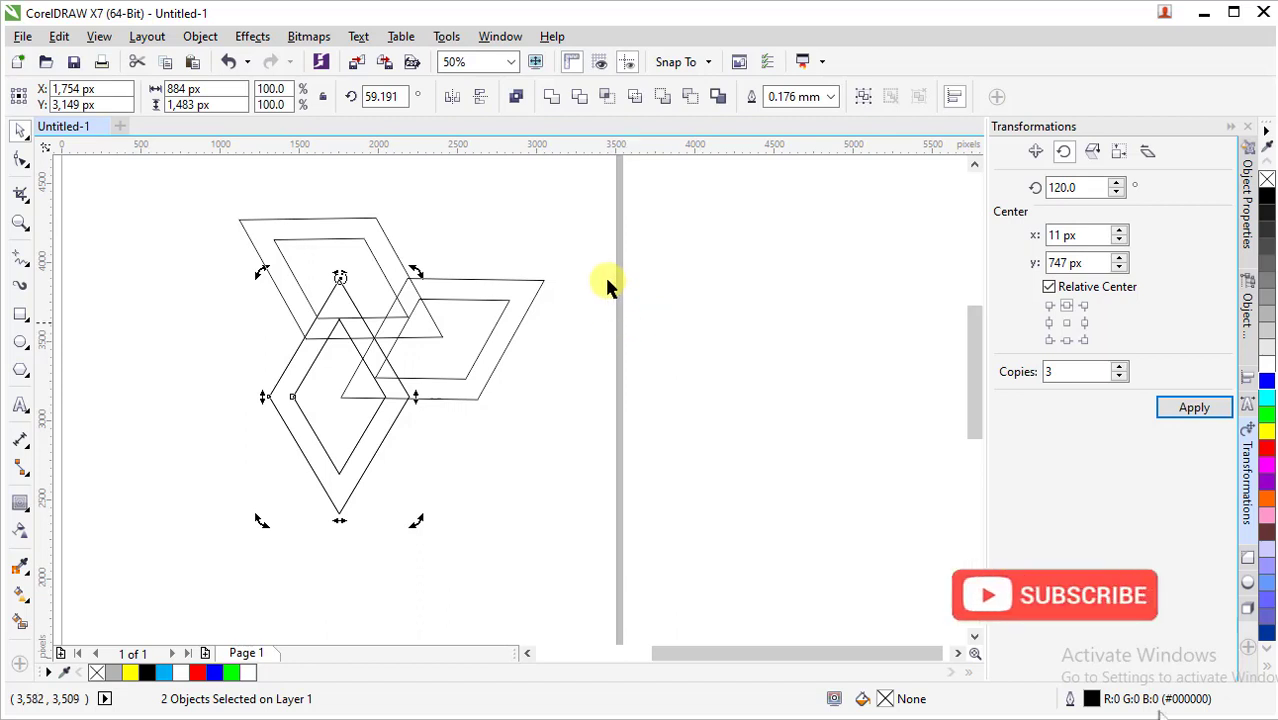
Select all the rotated diamonds and move them down to the middle of the page, about X 1,868 px, Y 2,730 px.
left_click(569, 360)
scroll(568, 320, "down", 2)
left_click_drag(570, 277, 334, 496)
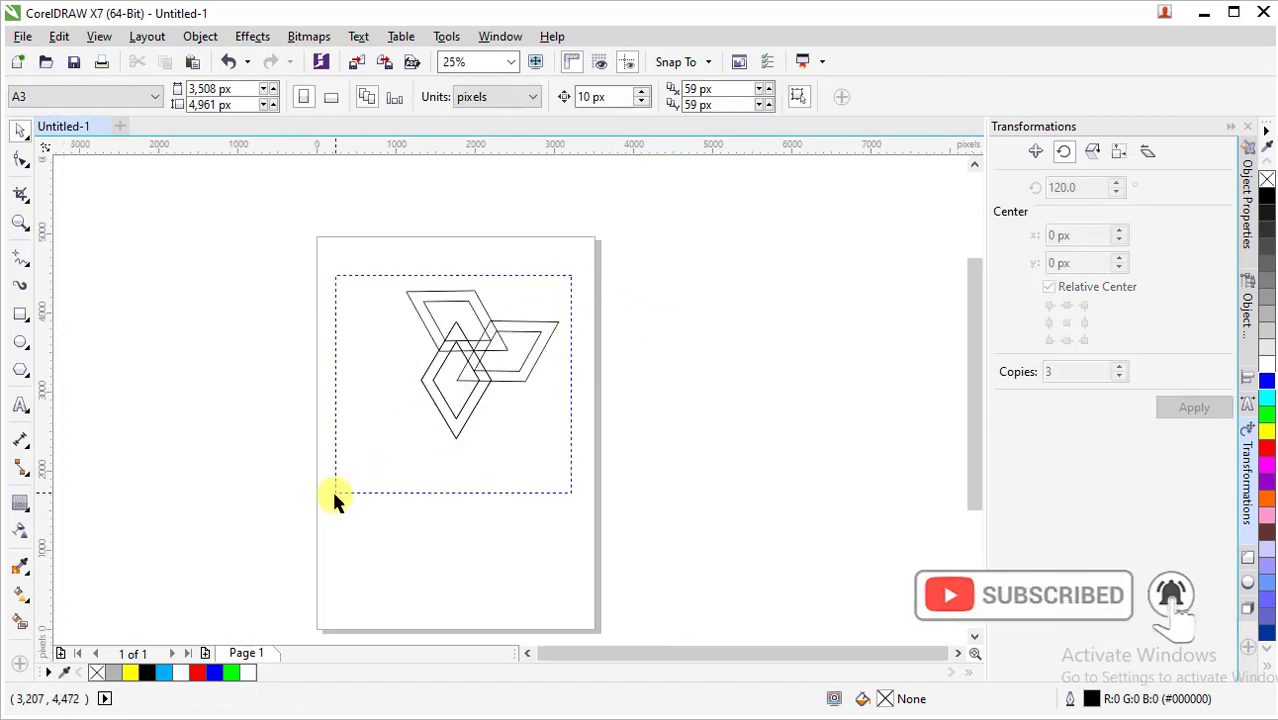
left_click(462, 385)
left_click_drag(460, 381, 447, 398)
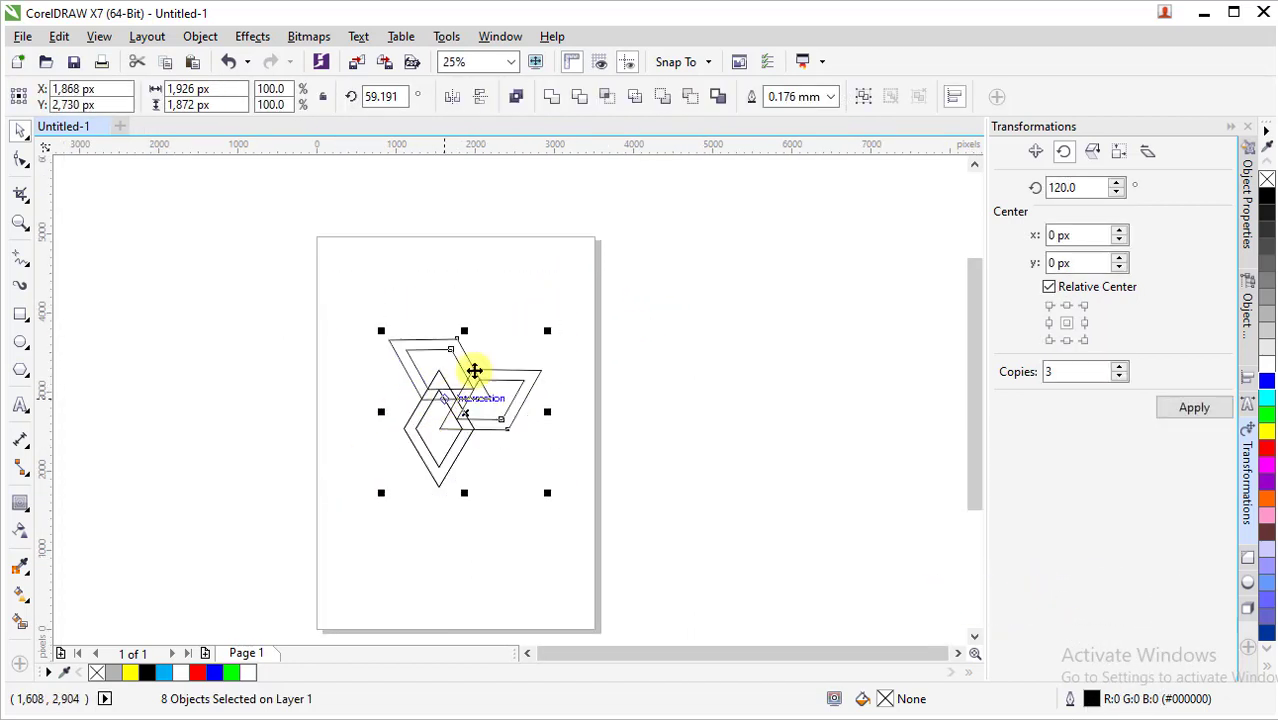
key("F2")
left_click_drag(357, 300, 562, 509)
left_click(727, 373)
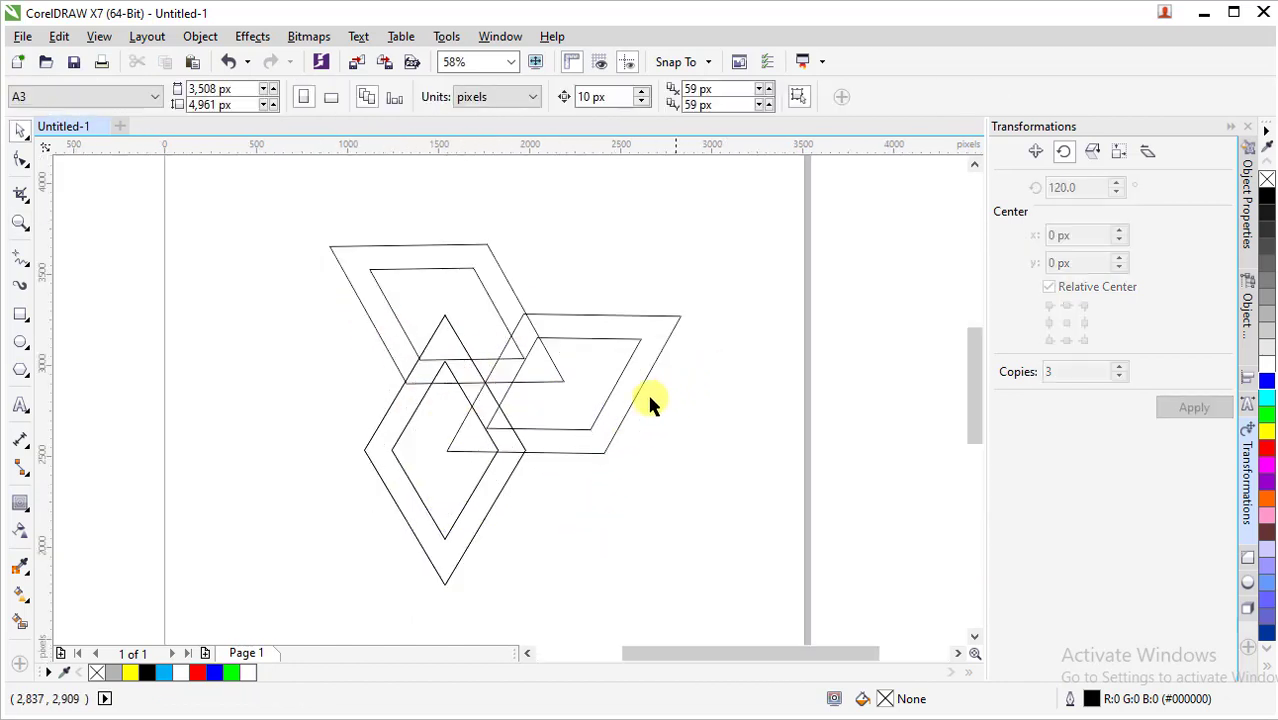
Undo the move, the rotated copies and the breaking apart of the contour group.
left_click(22, 625)
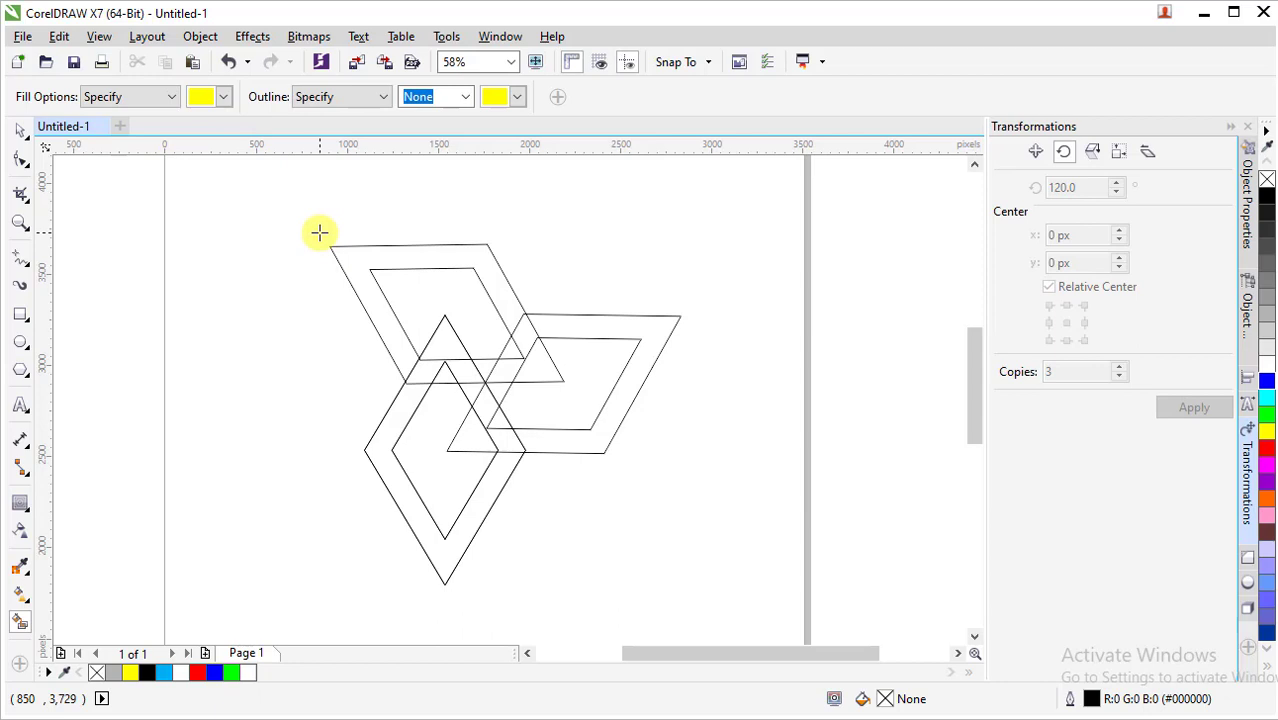
key("space")
key("ctrl+z")
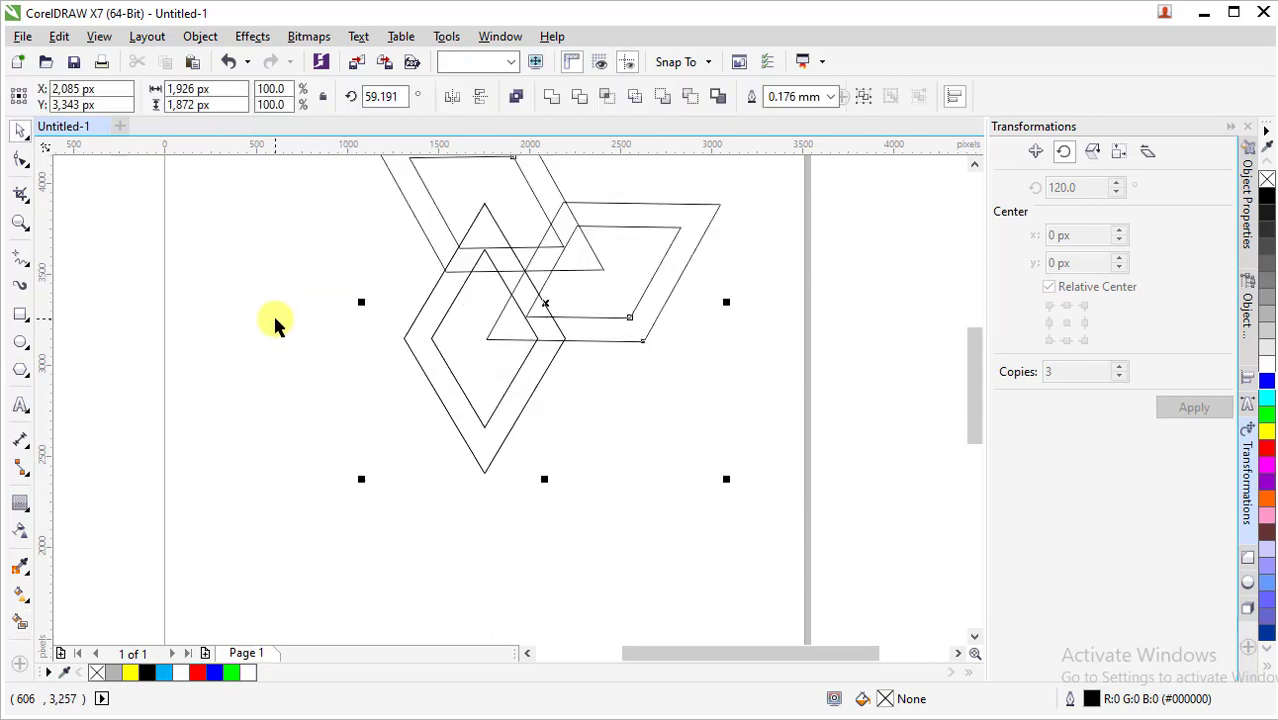
key("ctrl+z")
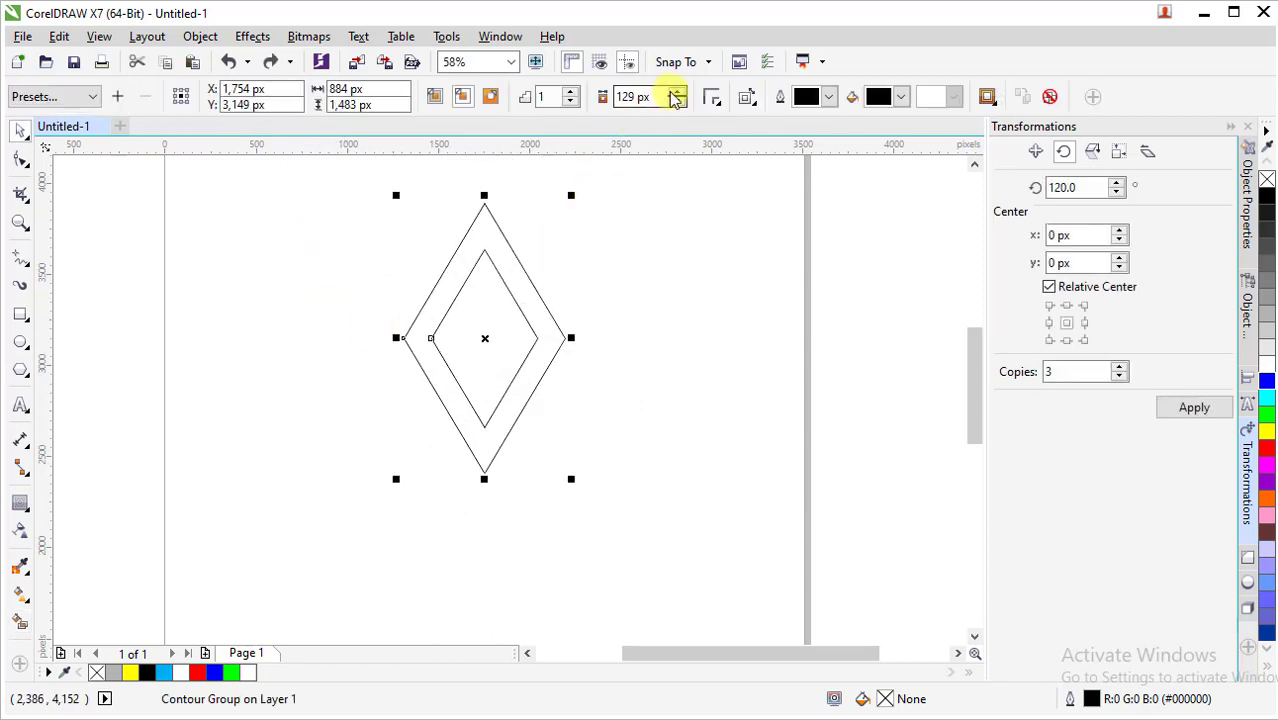
Set the diamond's contour offset to 200 px.
left_click(676, 92)
left_click(676, 92)
left_click(676, 92)
left_click(676, 92)
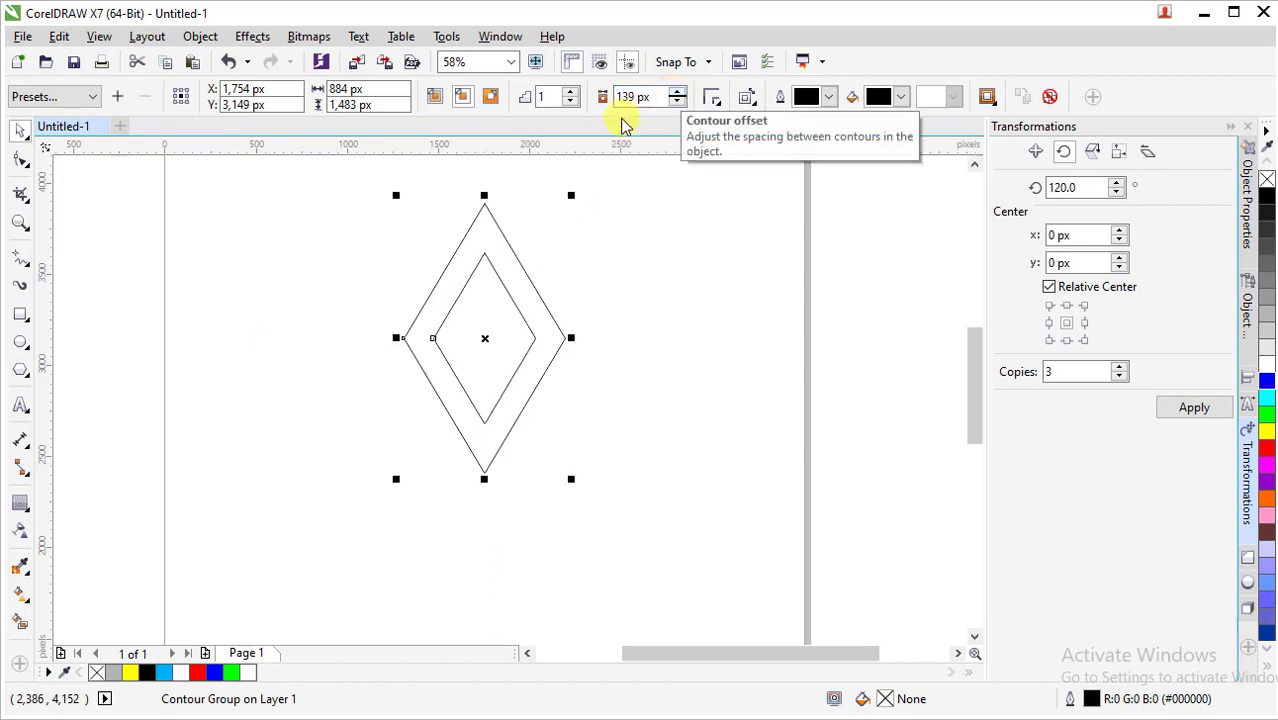
left_click(678, 92)
left_click(678, 92)
left_click(678, 92)
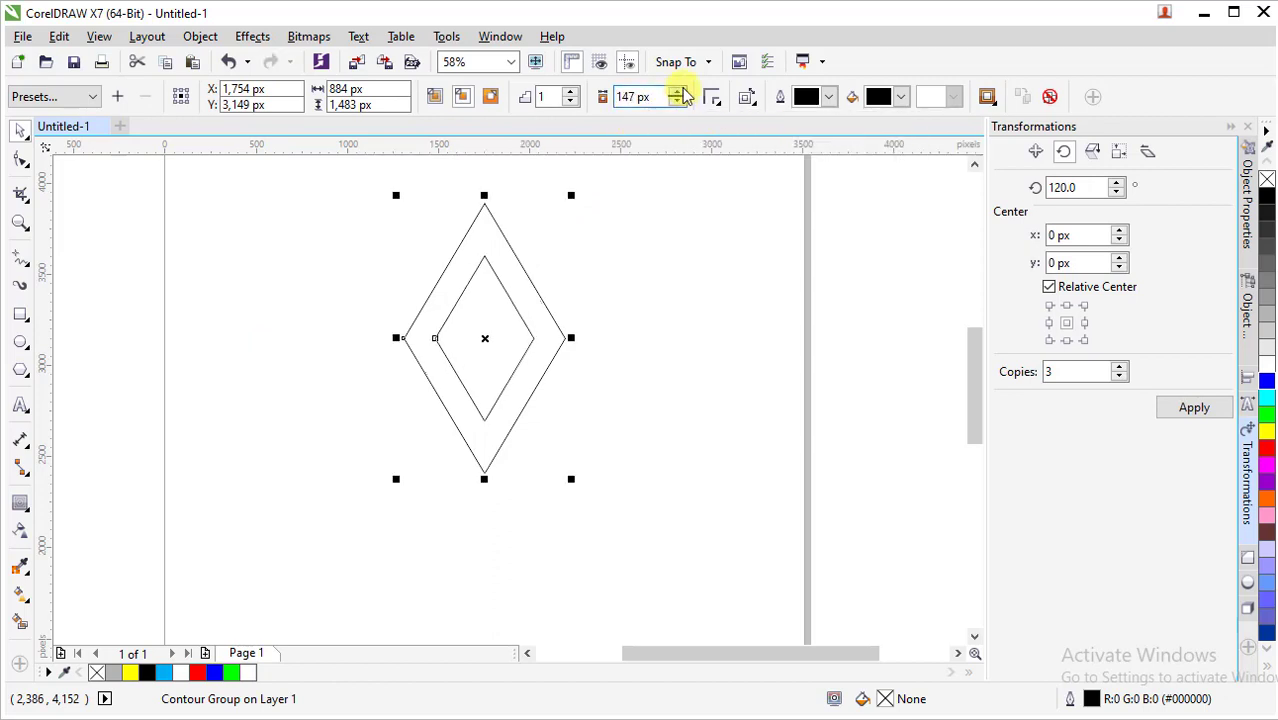
left_click(678, 92)
left_click(678, 92)
left_click(678, 92)
left_click(678, 92)
left_click(678, 92)
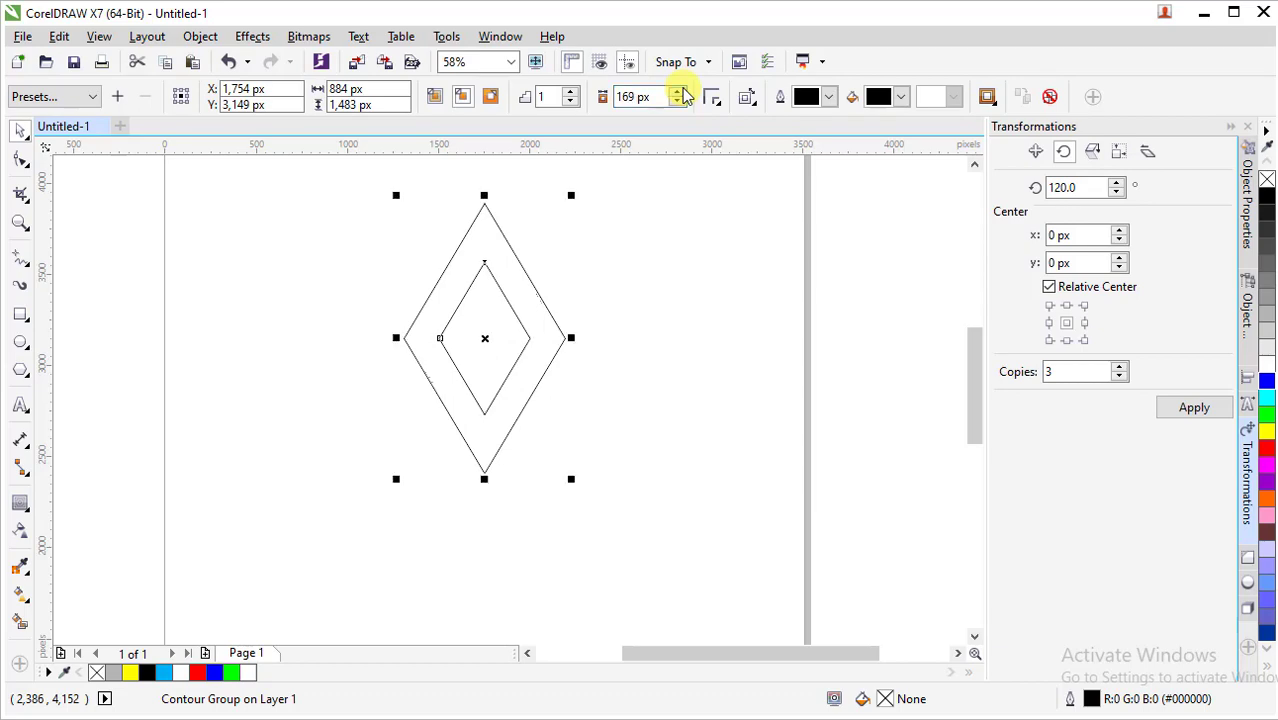
left_click(682, 91)
left_click(682, 91)
left_click(682, 91)
left_click(682, 91)
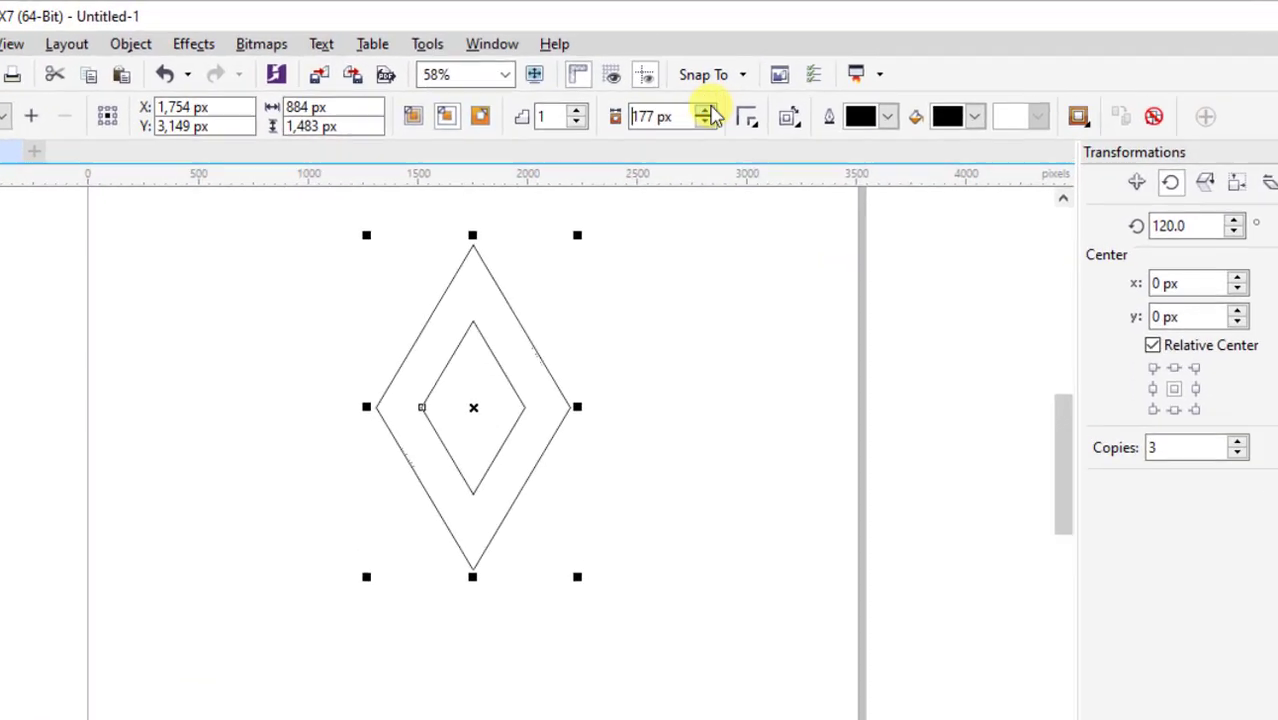
left_click(707, 112)
left_click(707, 112)
left_click(707, 112)
left_click(707, 112)
left_click(707, 112)
left_click(707, 112)
left_click(707, 112)
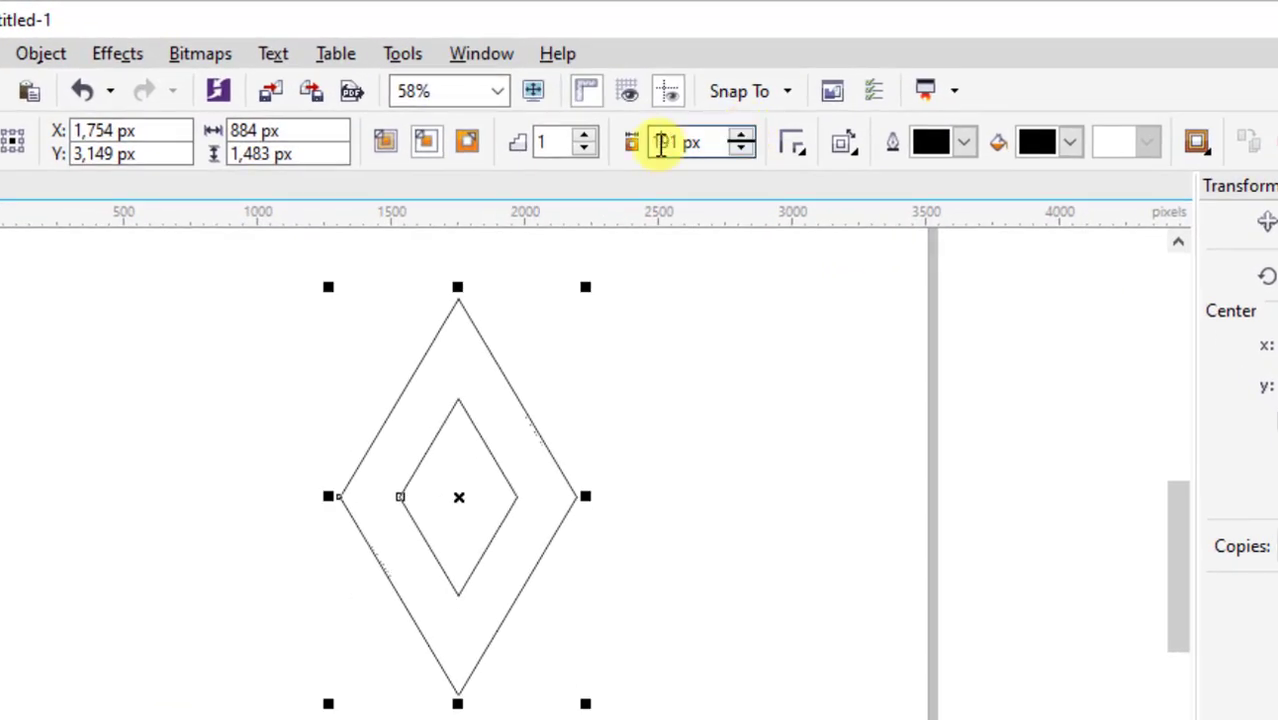
type("200")
key("Return")
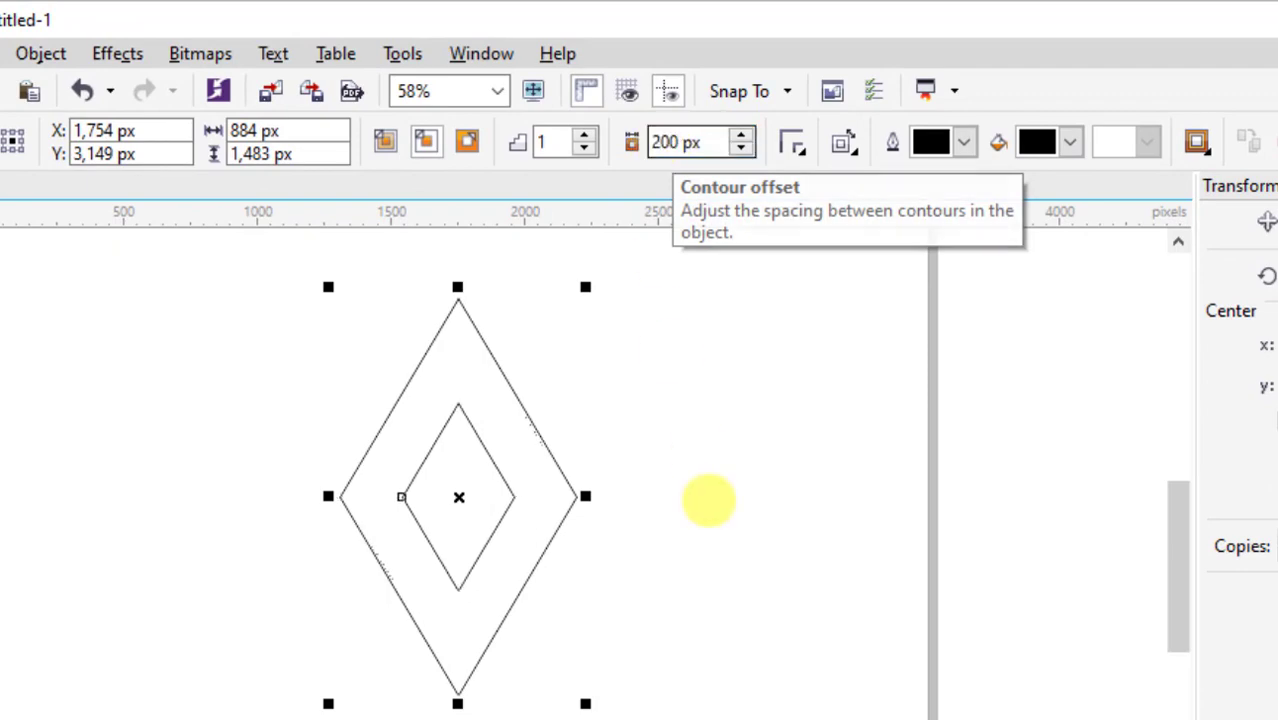
Move the contoured diamond down and left on the page to about X 1,313 px, Y 2,710 px.
left_click(643, 483)
left_click(514, 481)
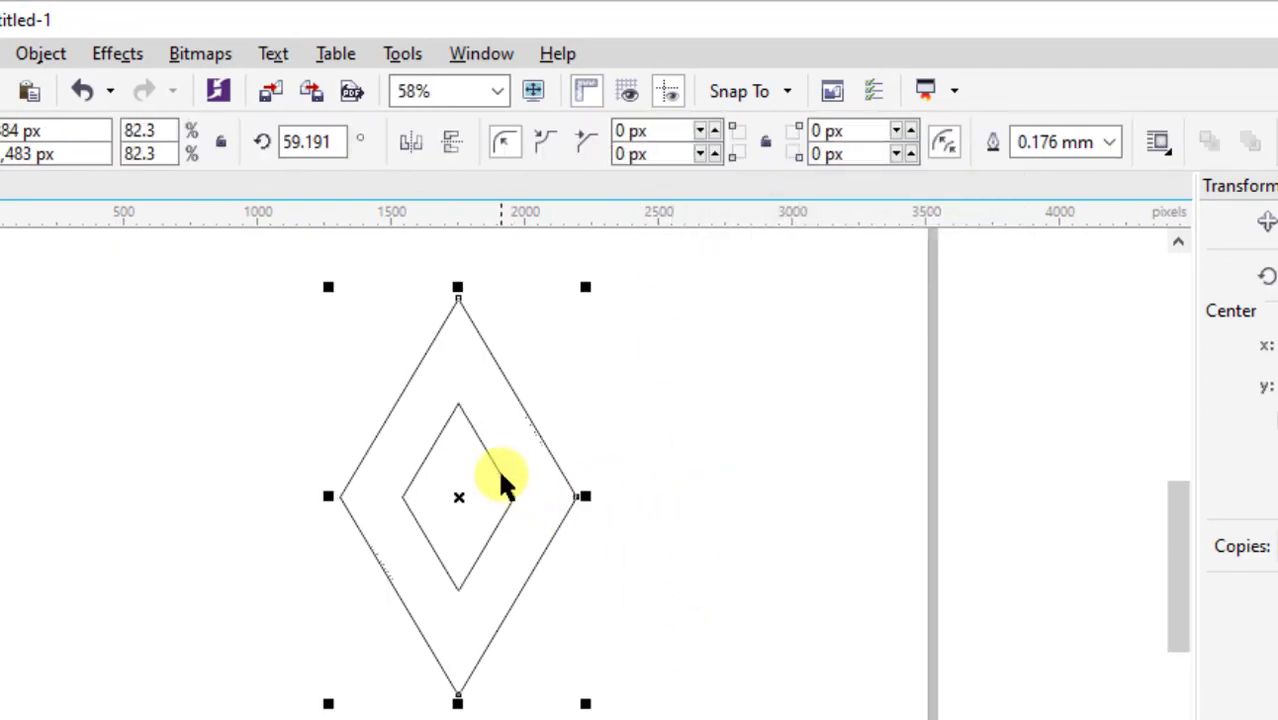
left_click_drag(502, 456, 394, 569)
left_click_drag(414, 491, 406, 496)
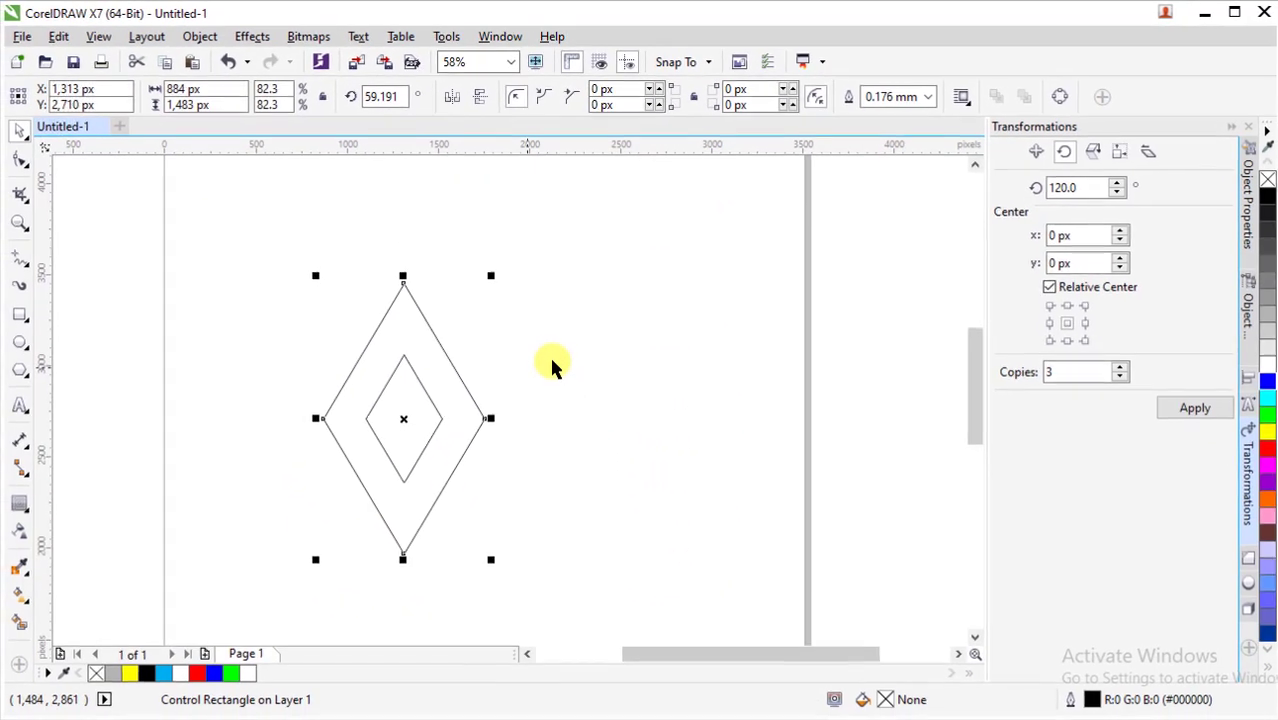
Break the 200 px contour group apart into separate curves and select both diamonds.
left_click(552, 454)
left_click(405, 517)
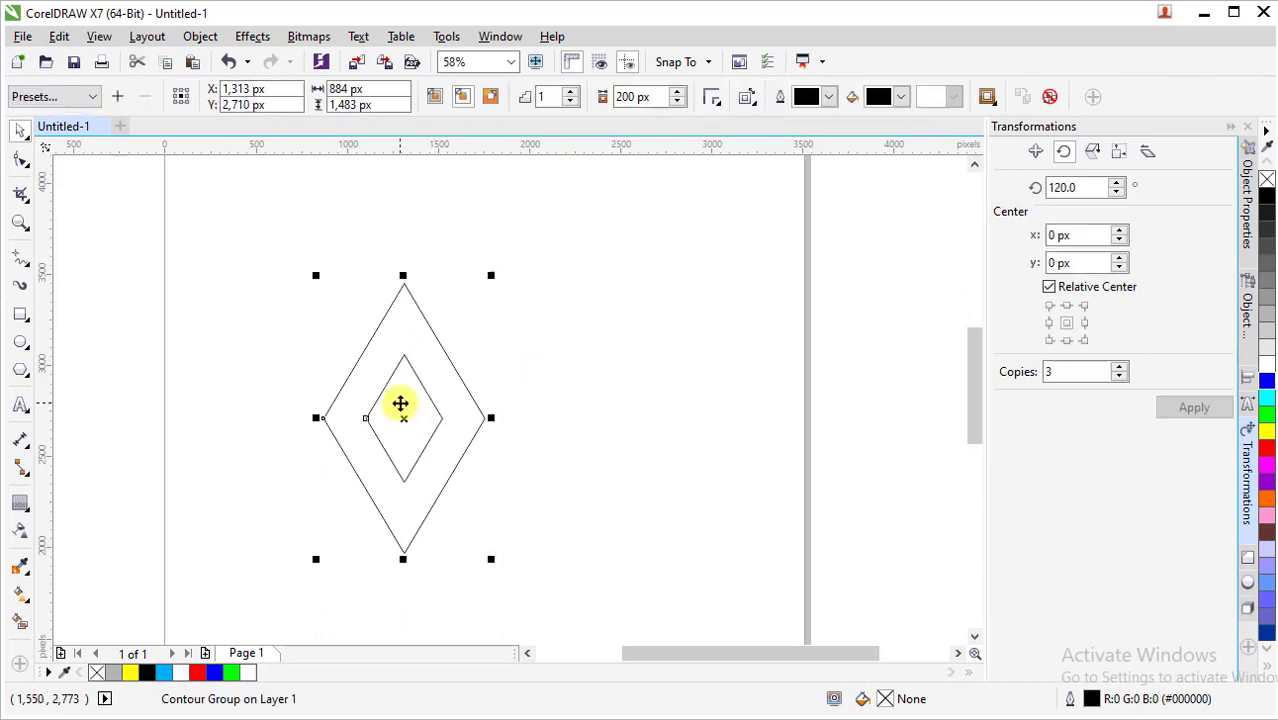
right_click(400, 403)
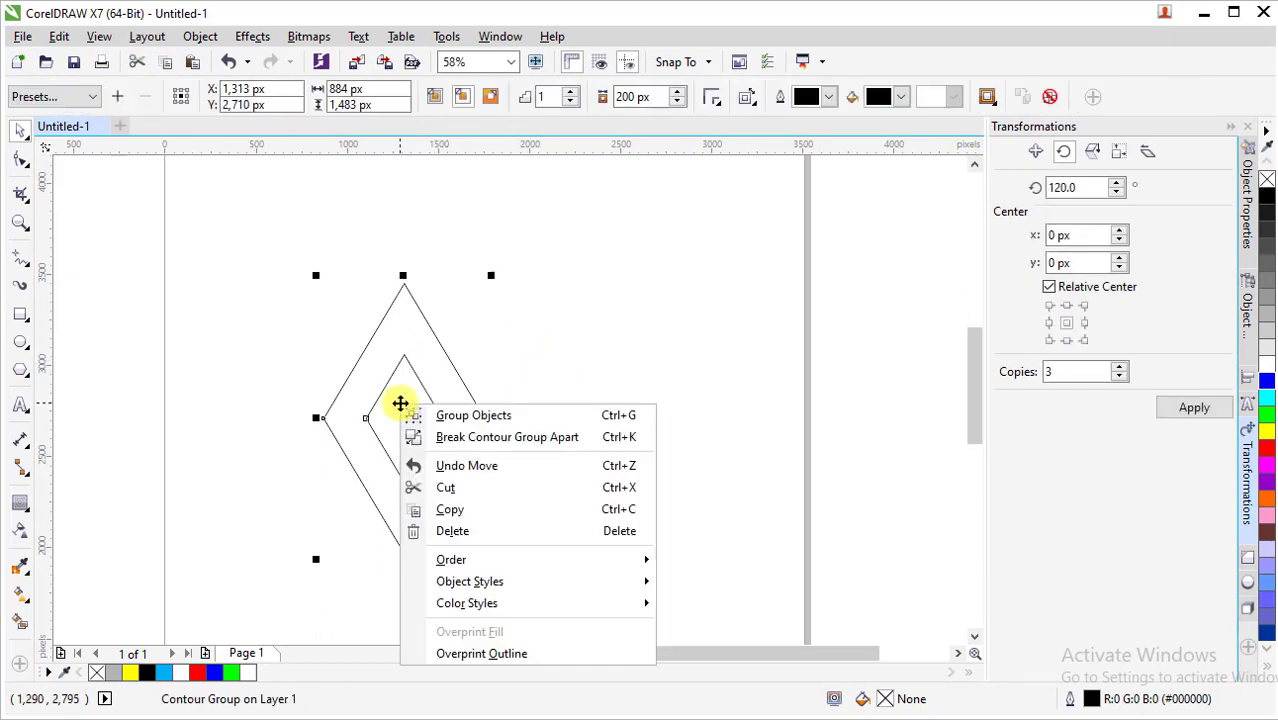
left_click(624, 438)
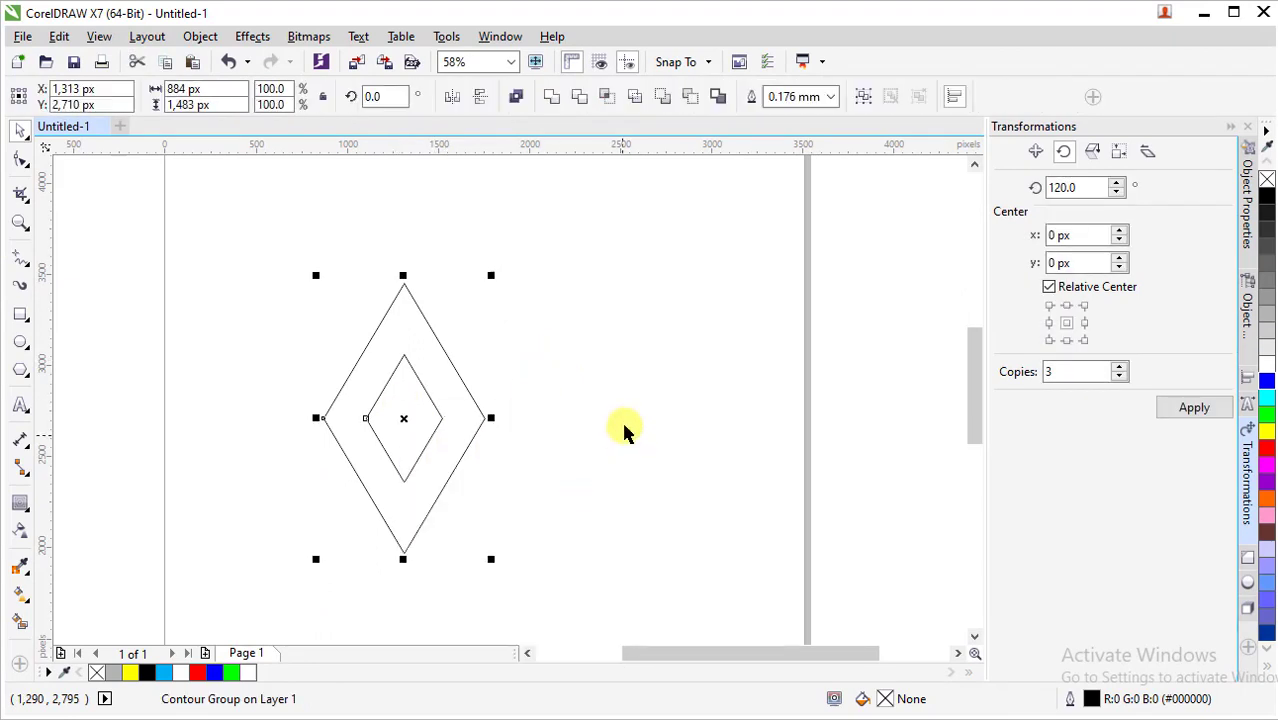
left_click(520, 414)
left_click_drag(248, 620, 250, 608)
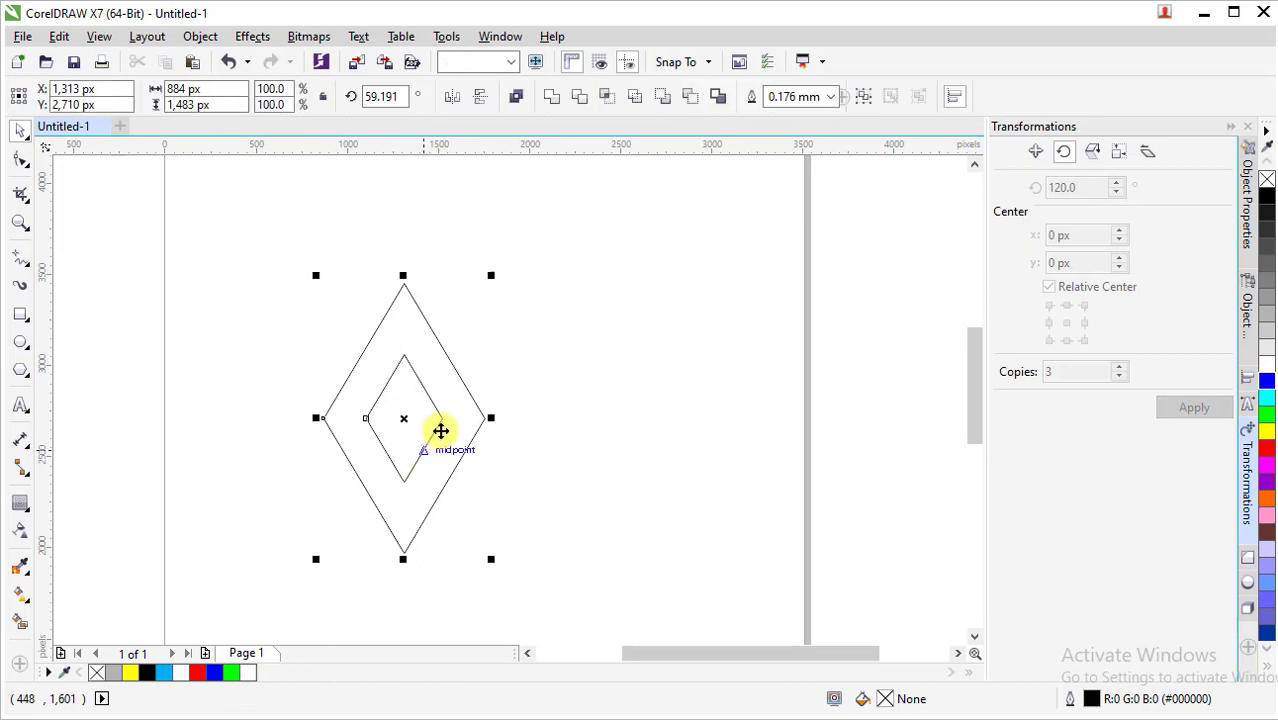
Rotate both diamonds by 120 degrees with 3 copies about the midpoint of the outer diamond's upper-right edge.
left_click(200, 36)
mouse_move(363, 199)
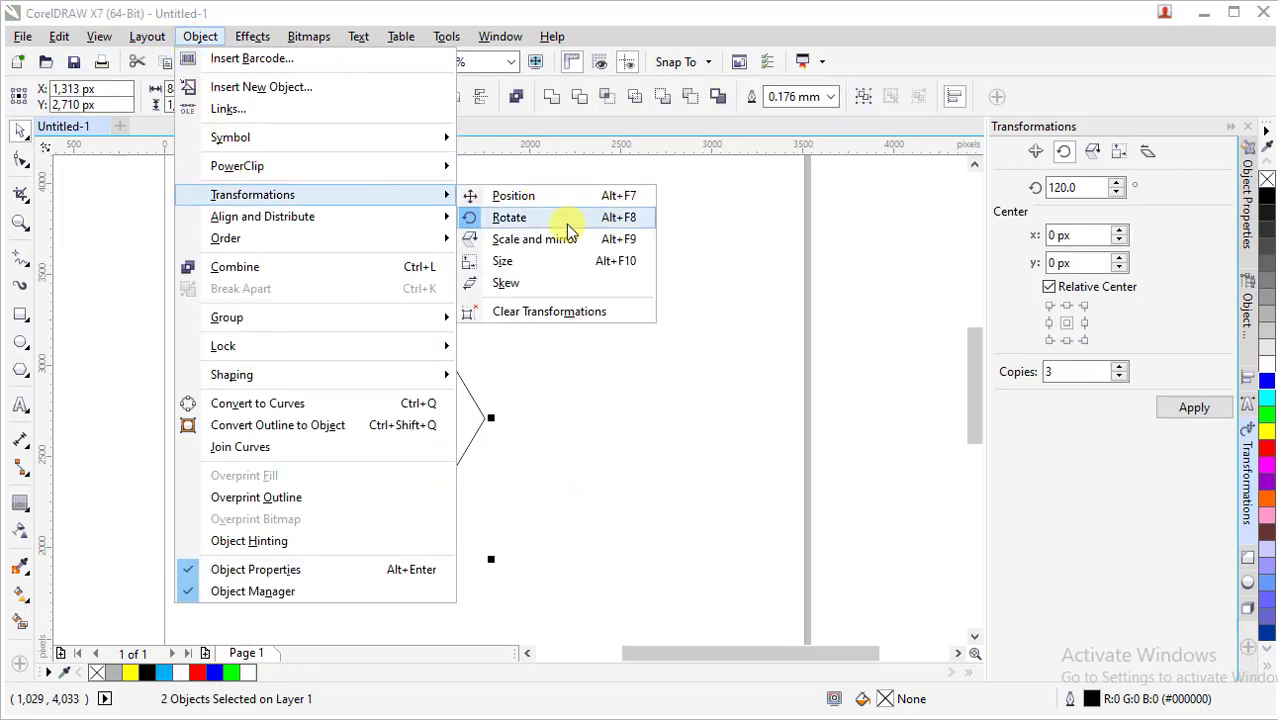
left_click(747, 274)
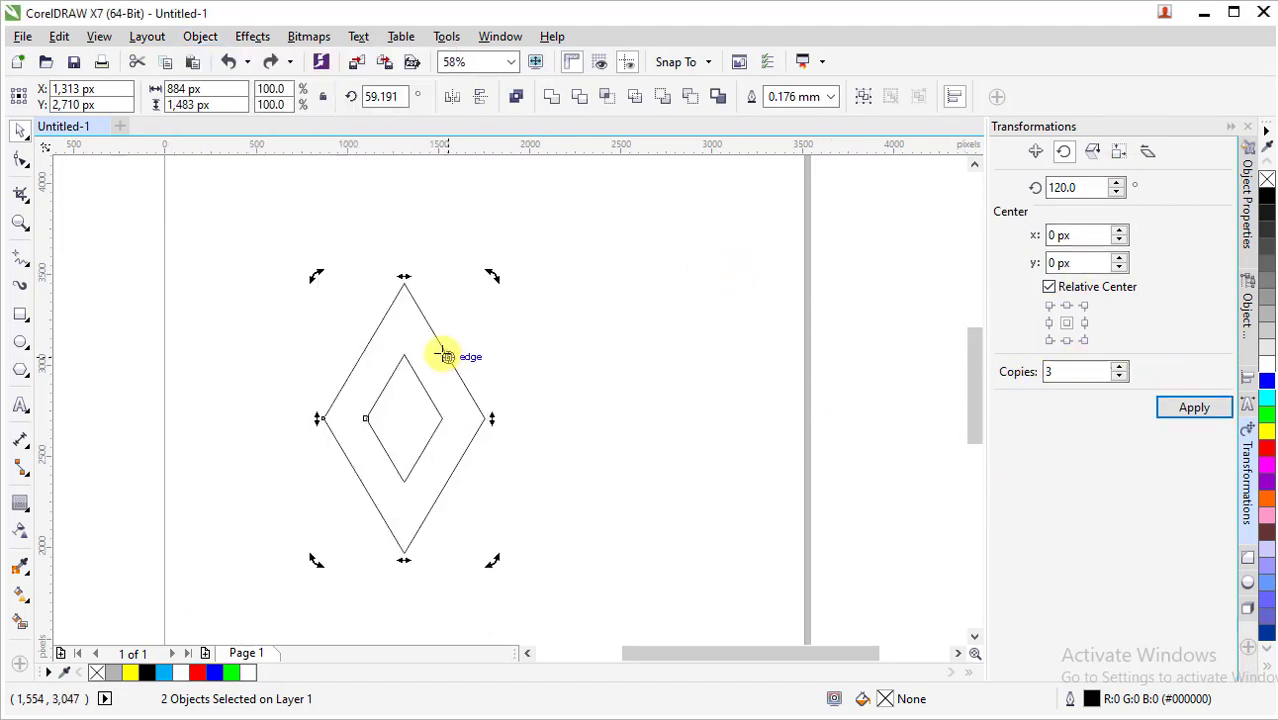
left_click_drag(442, 351, 444, 350)
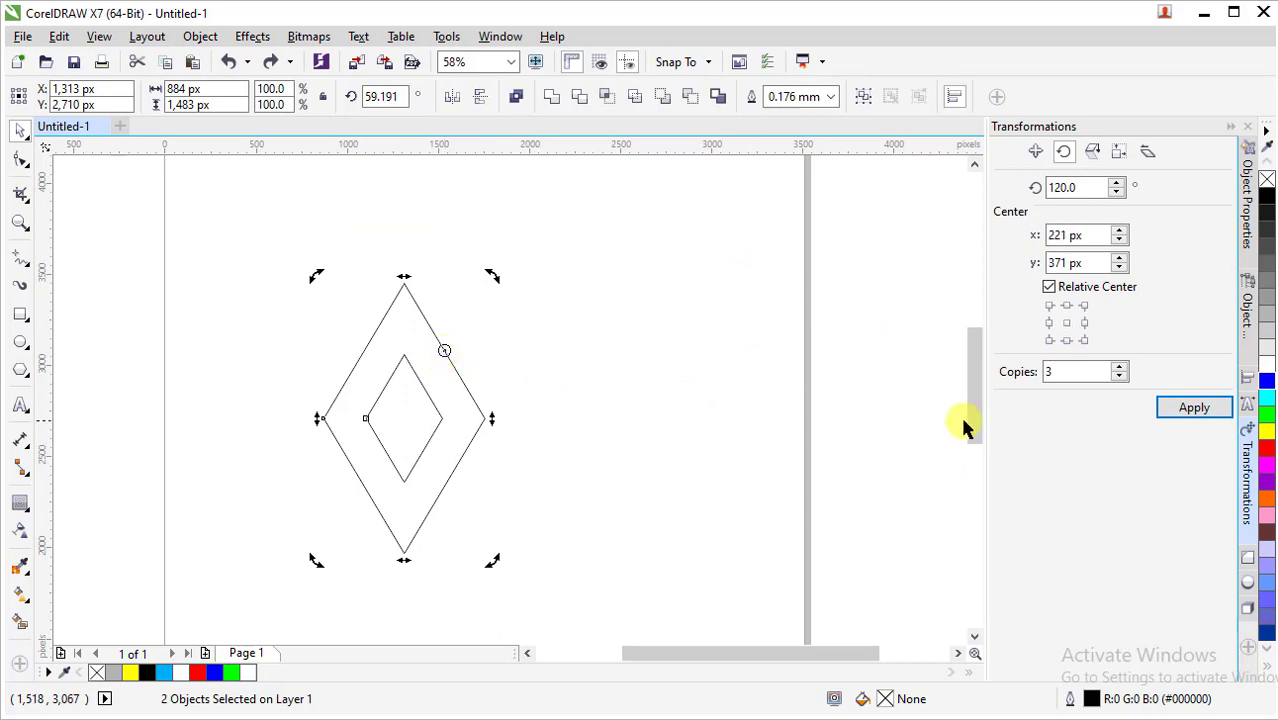
left_click(1183, 409)
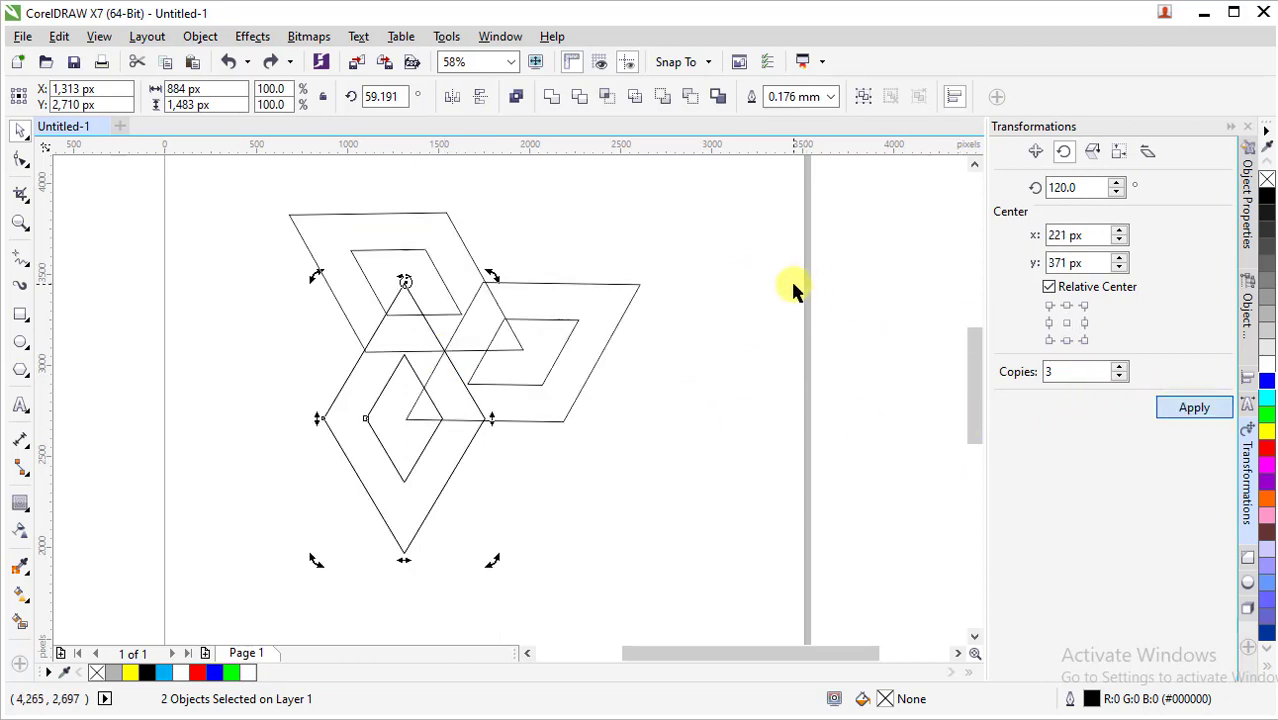
left_click(766, 336)
left_click(371, 389)
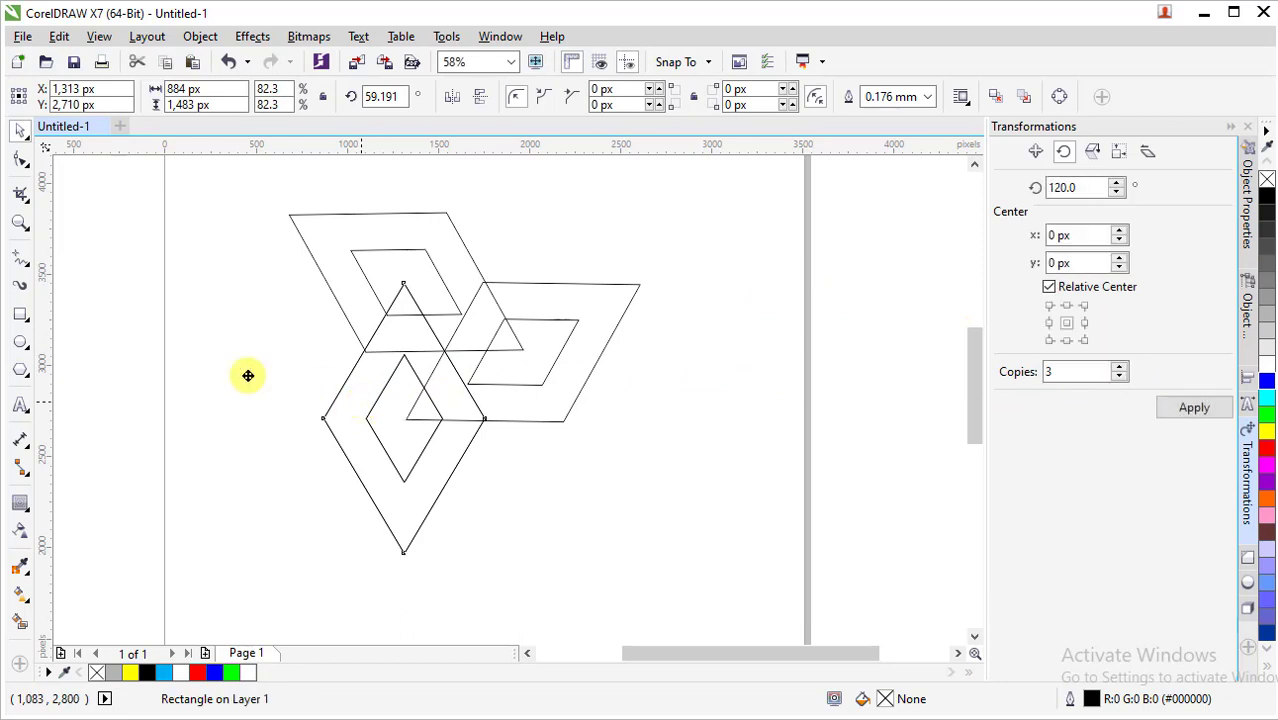
left_click_drag(248, 375, 222, 368)
key("ctrl+z")
left_click(608, 462)
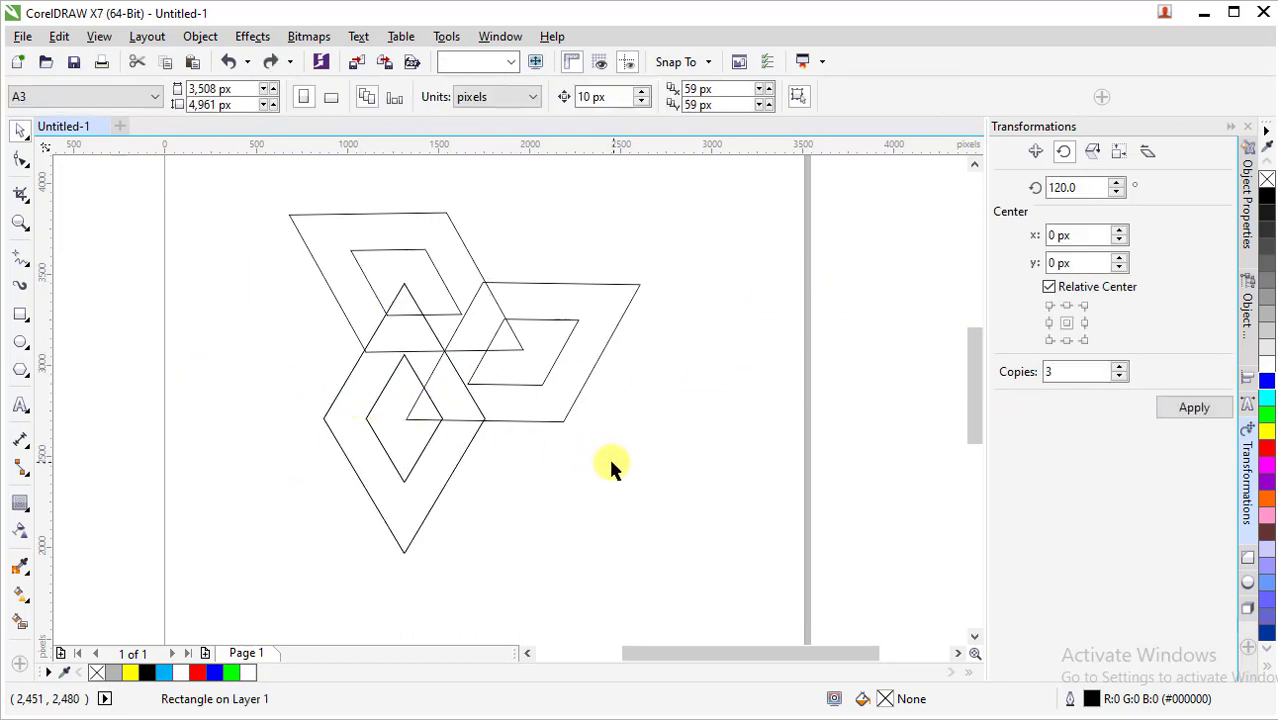
Smart-fill the band regions of the lower diamond with yellow and no outline.
left_click(21, 622)
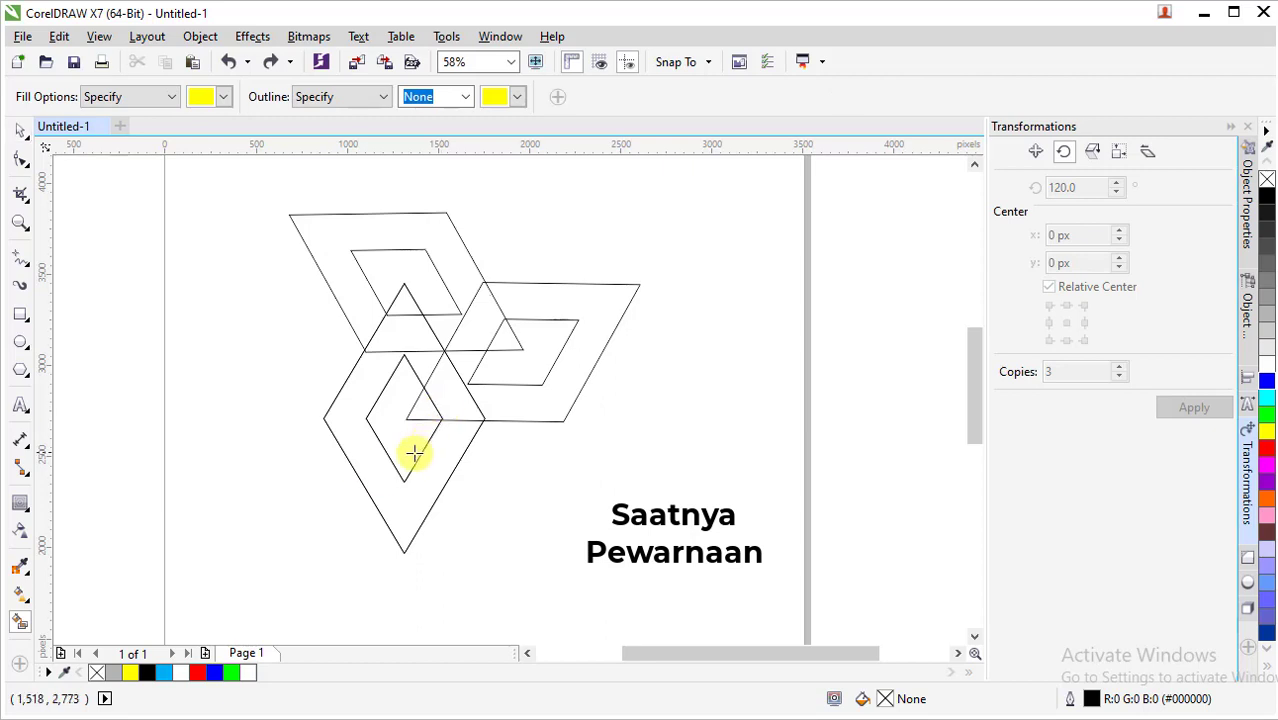
left_click(404, 303)
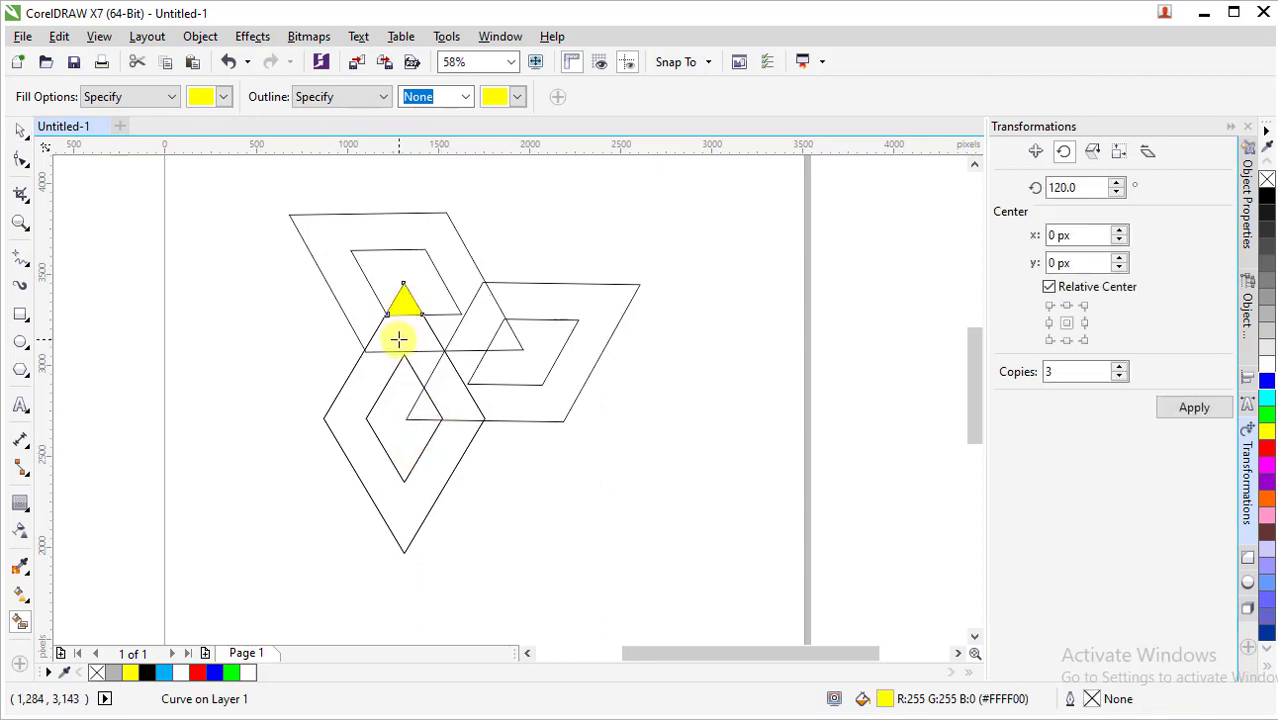
left_click(398, 338)
left_click(368, 366)
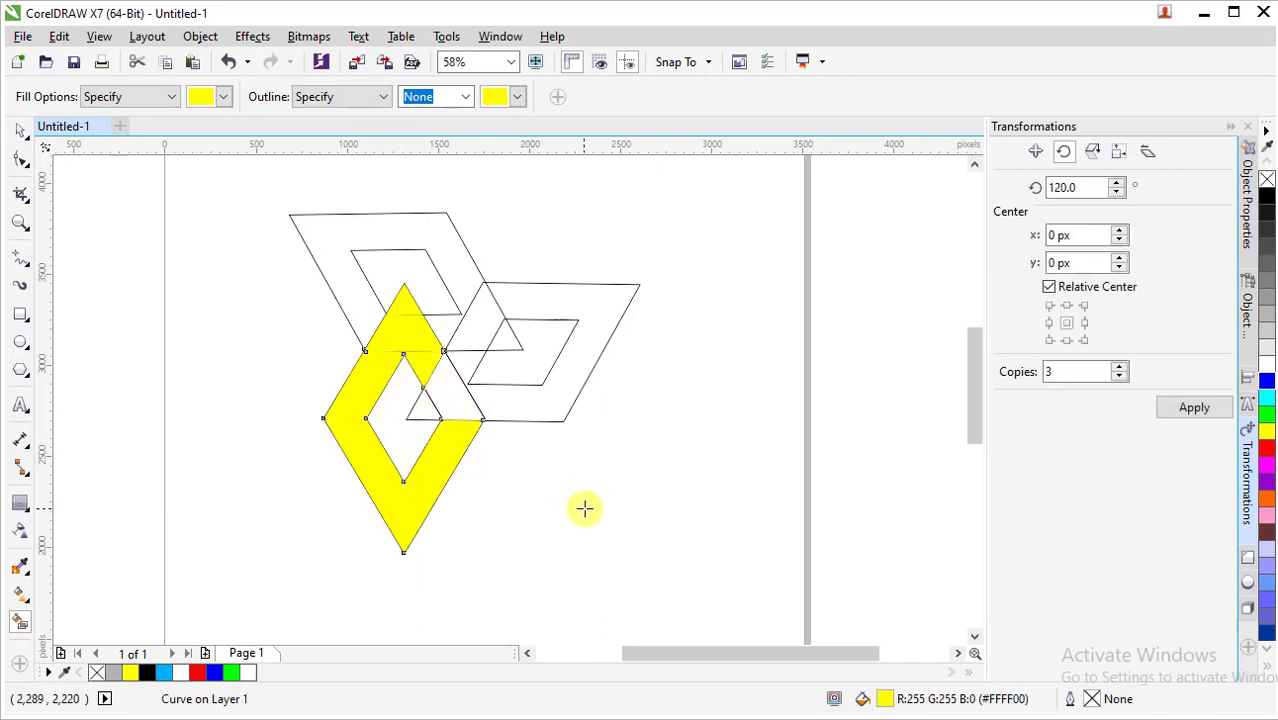
Set the smart fill colour to light grey #CCCCCC and fill the lower diamond's band regions with it.
left_click(225, 97)
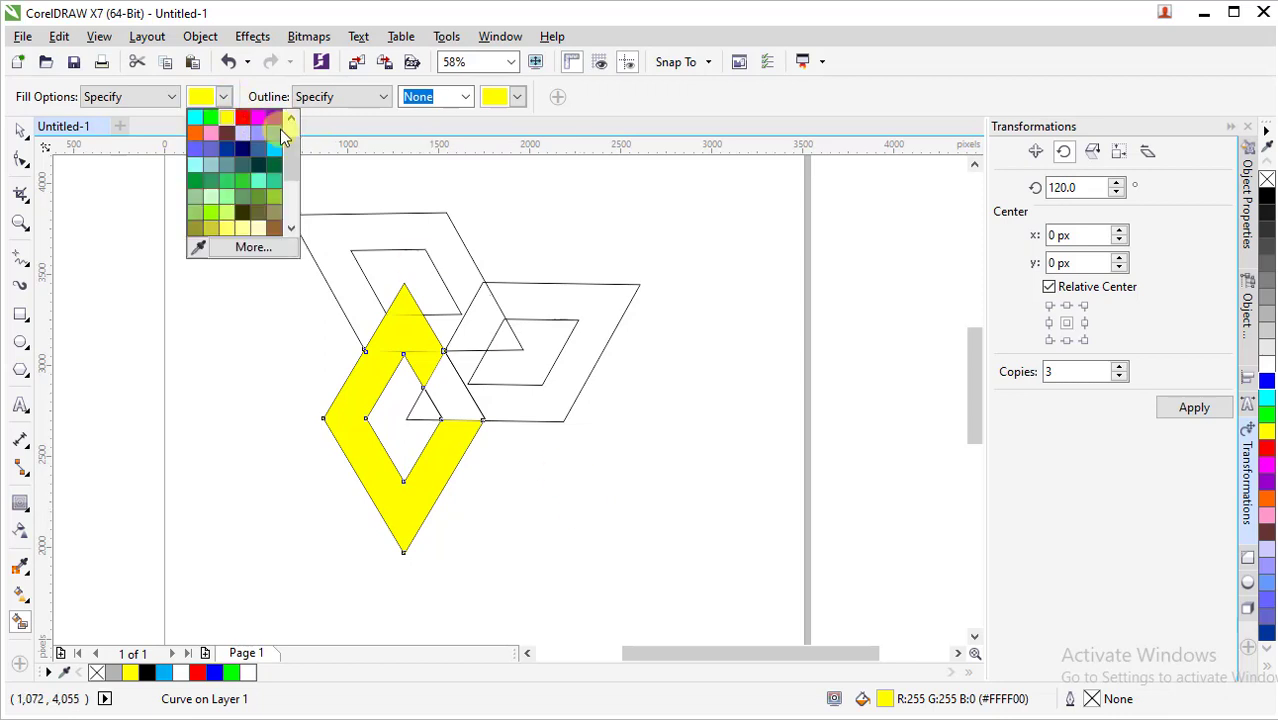
scroll(295, 138, "up", 1)
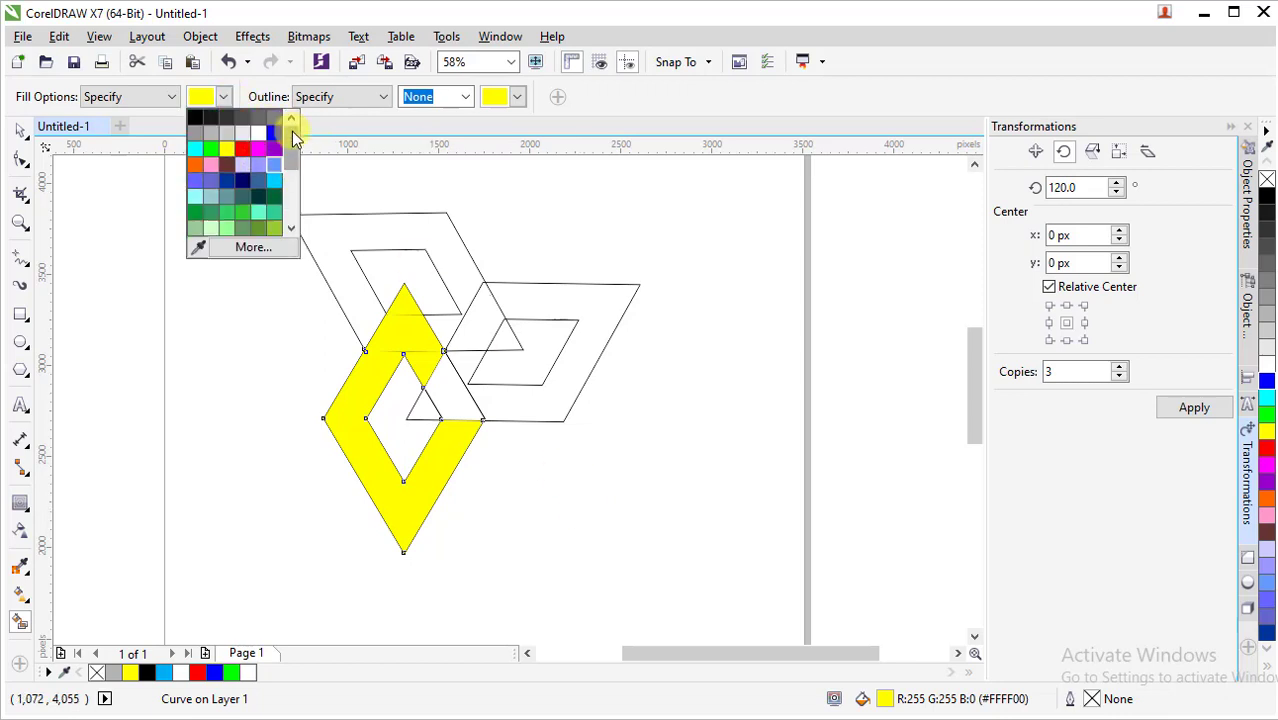
left_click(227, 137)
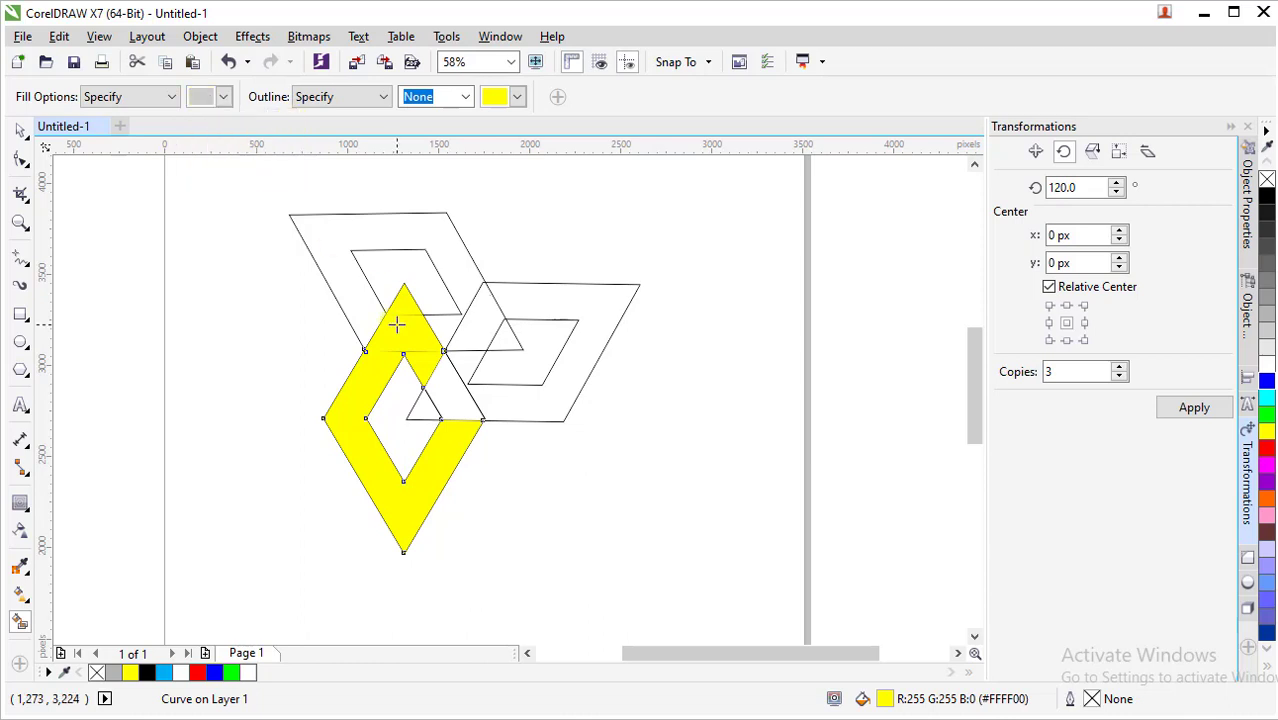
left_click(407, 328)
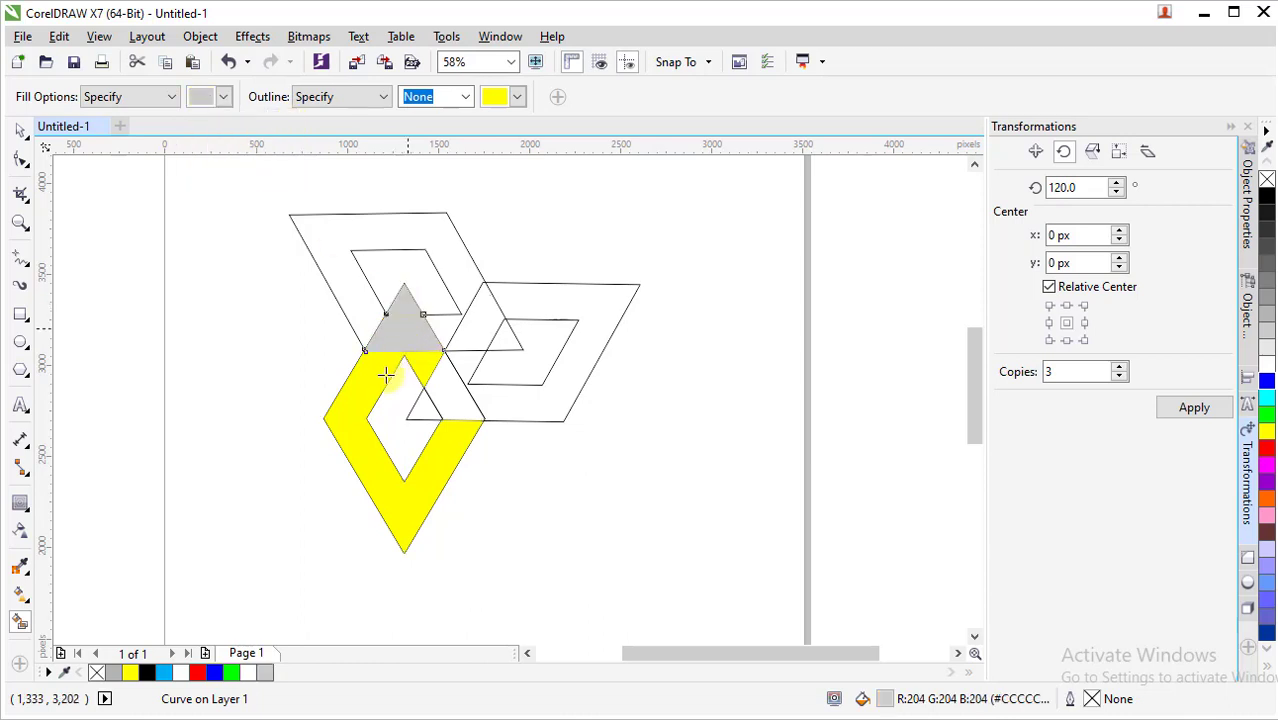
left_click(385, 371)
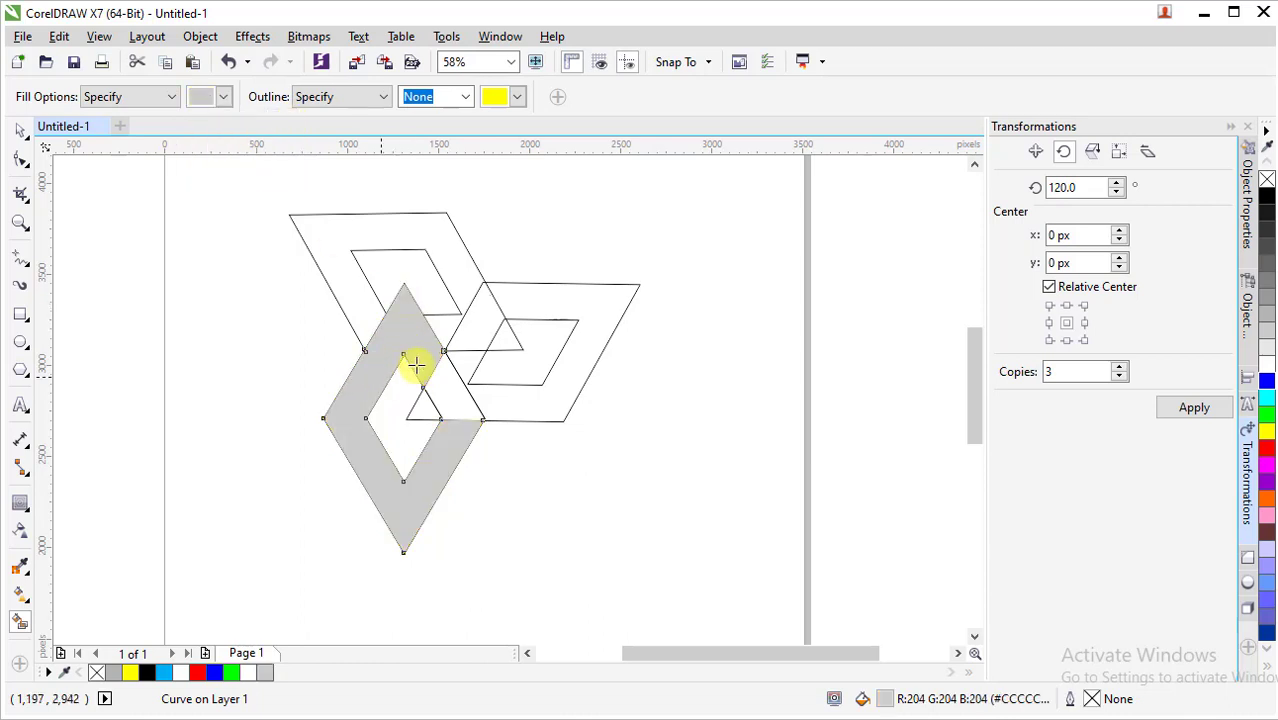
Set the smart fill colour to grey #B3B3B3 and fill the upper-left diamond's band, including its overlap with the right diamond.
left_click(225, 97)
left_click(212, 120)
left_click(375, 290)
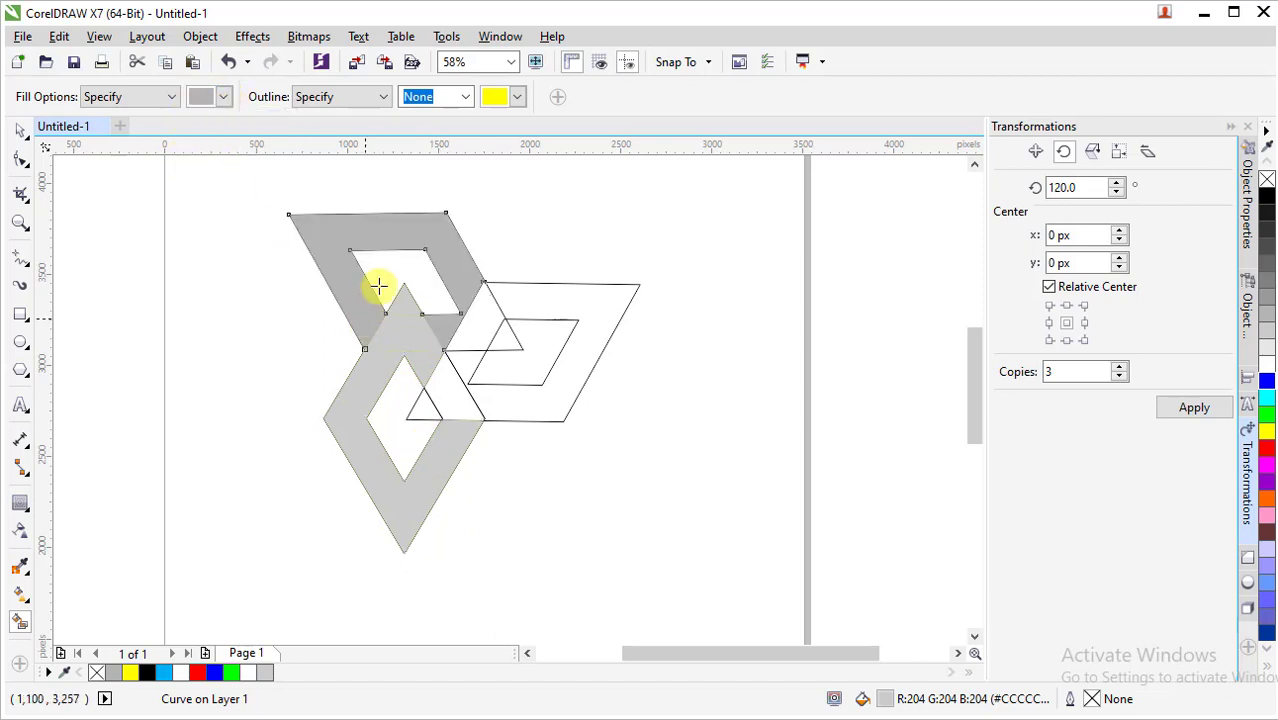
left_click(478, 318)
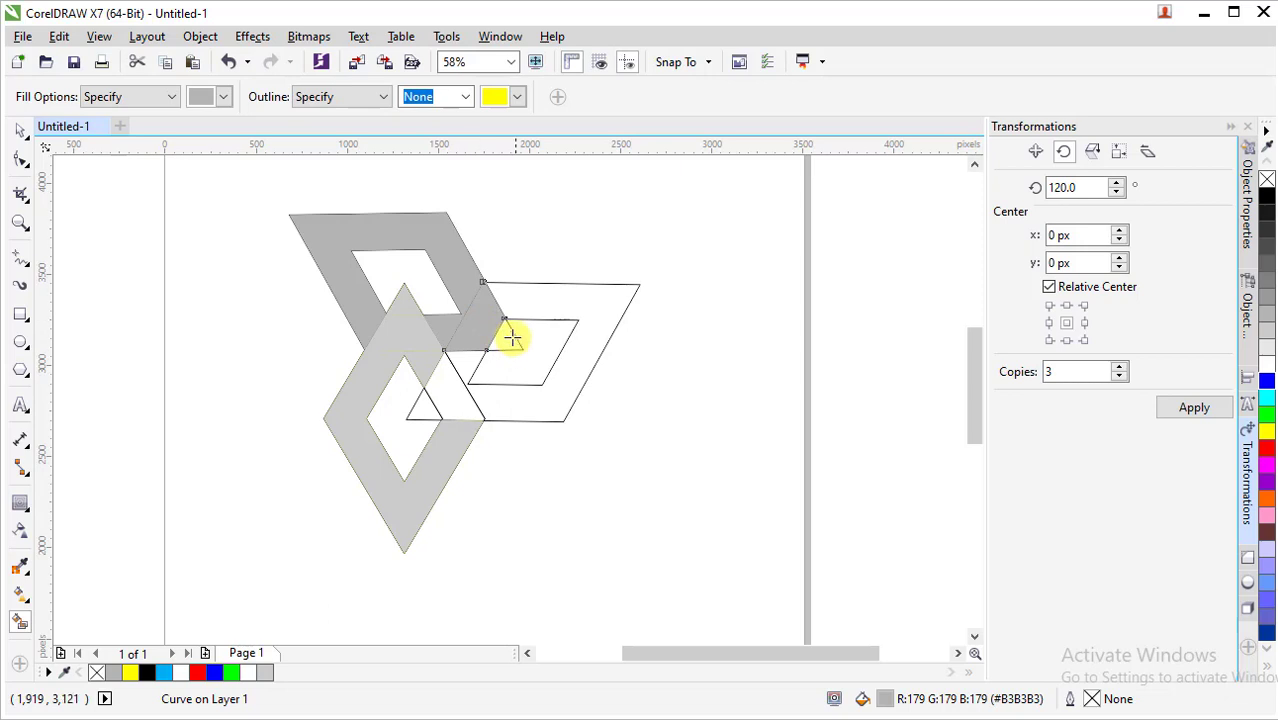
Set the smart fill colour to dark grey #999999, fill the right diamond's remaining band regions, and clear the selection.
left_click(224, 98)
left_click(195, 118)
left_click(534, 300)
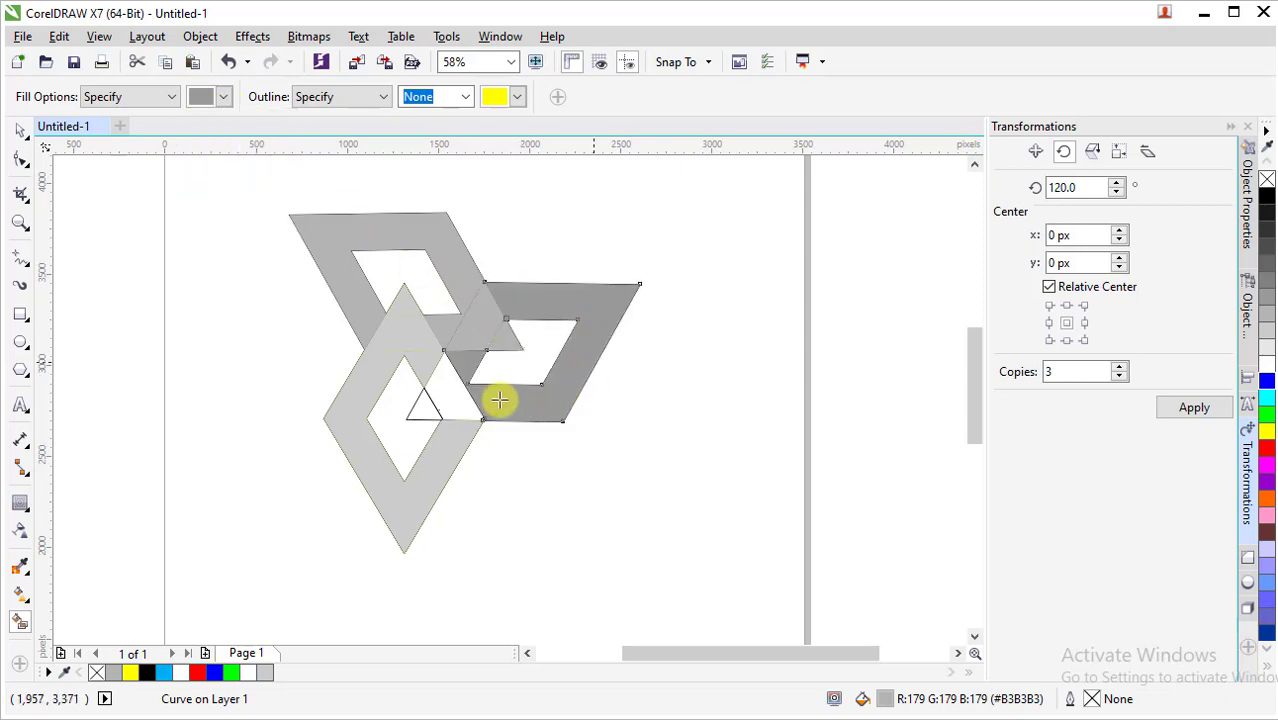
left_click(420, 407)
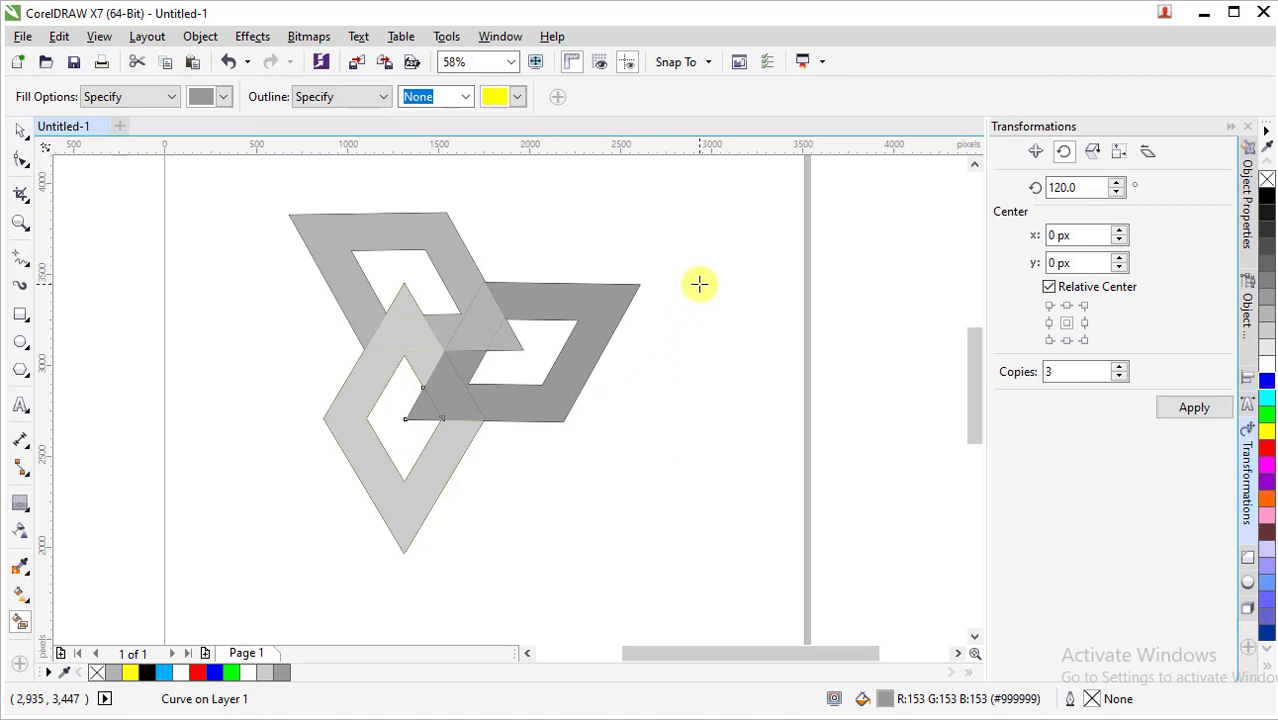
key("space")
left_click(653, 339)
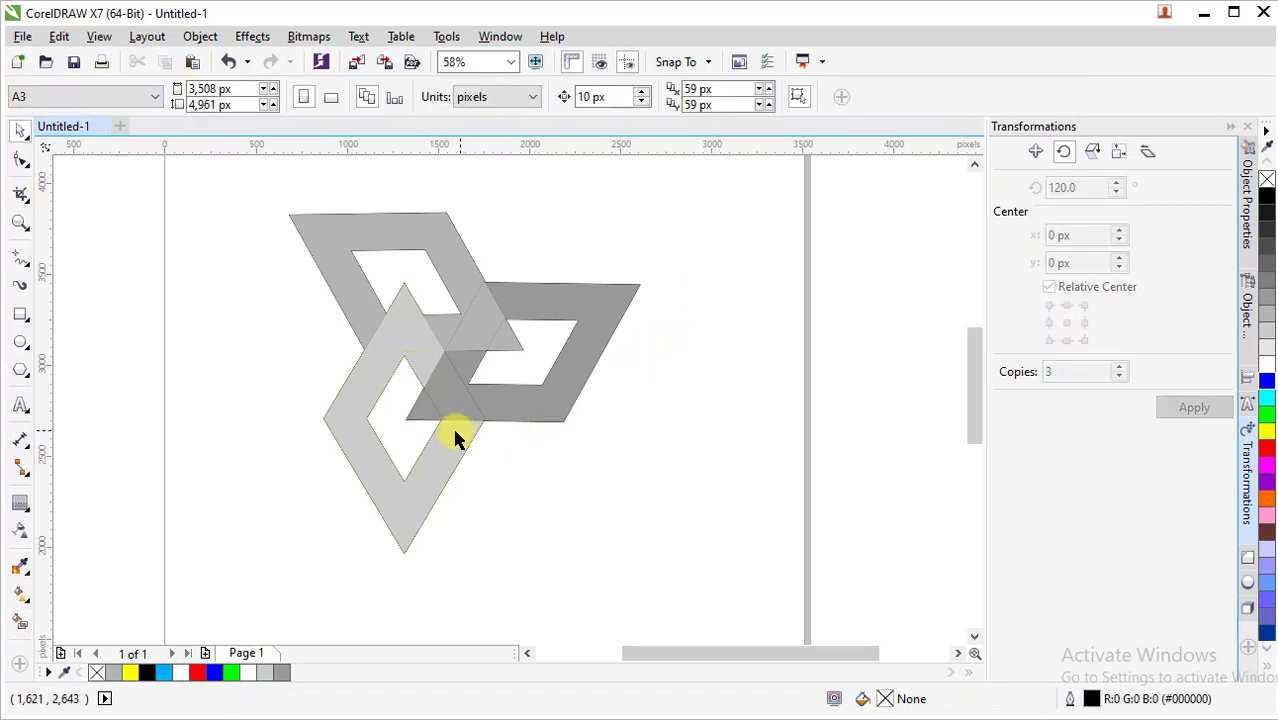
Select all dark grey pieces of the right diamond and weld them into one shape.
left_click(426, 416)
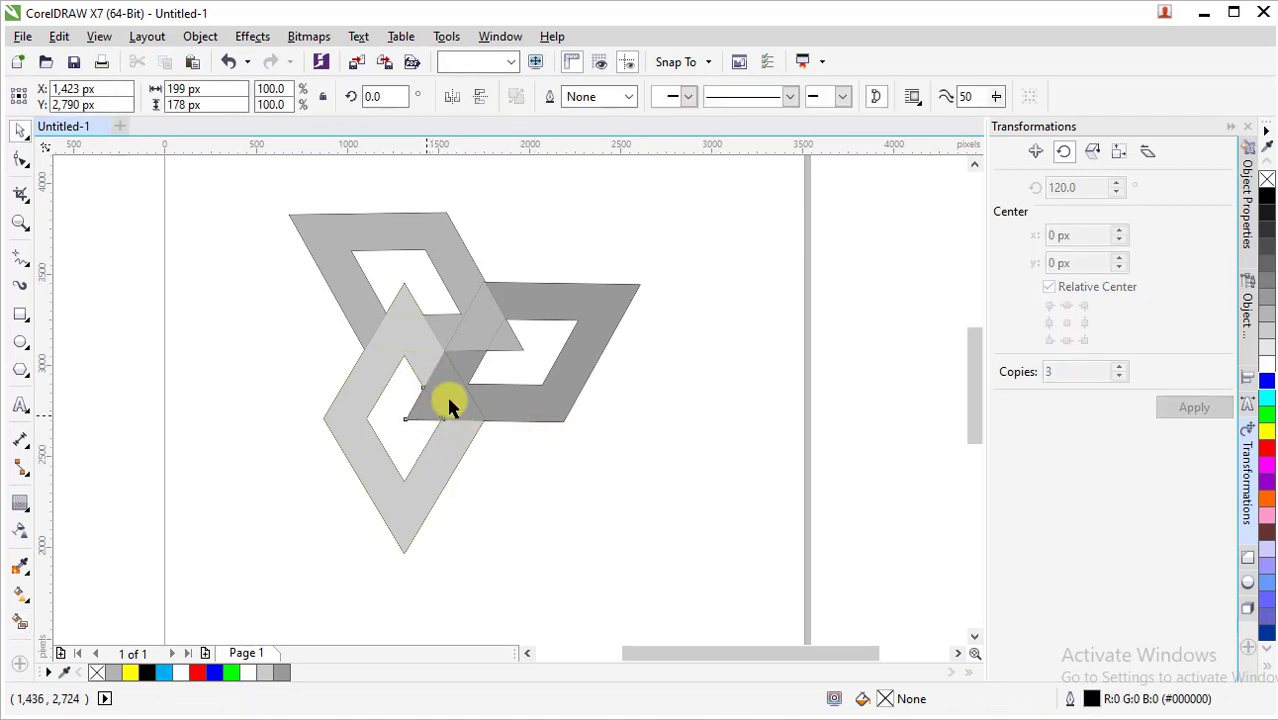
left_click(468, 366, "shift")
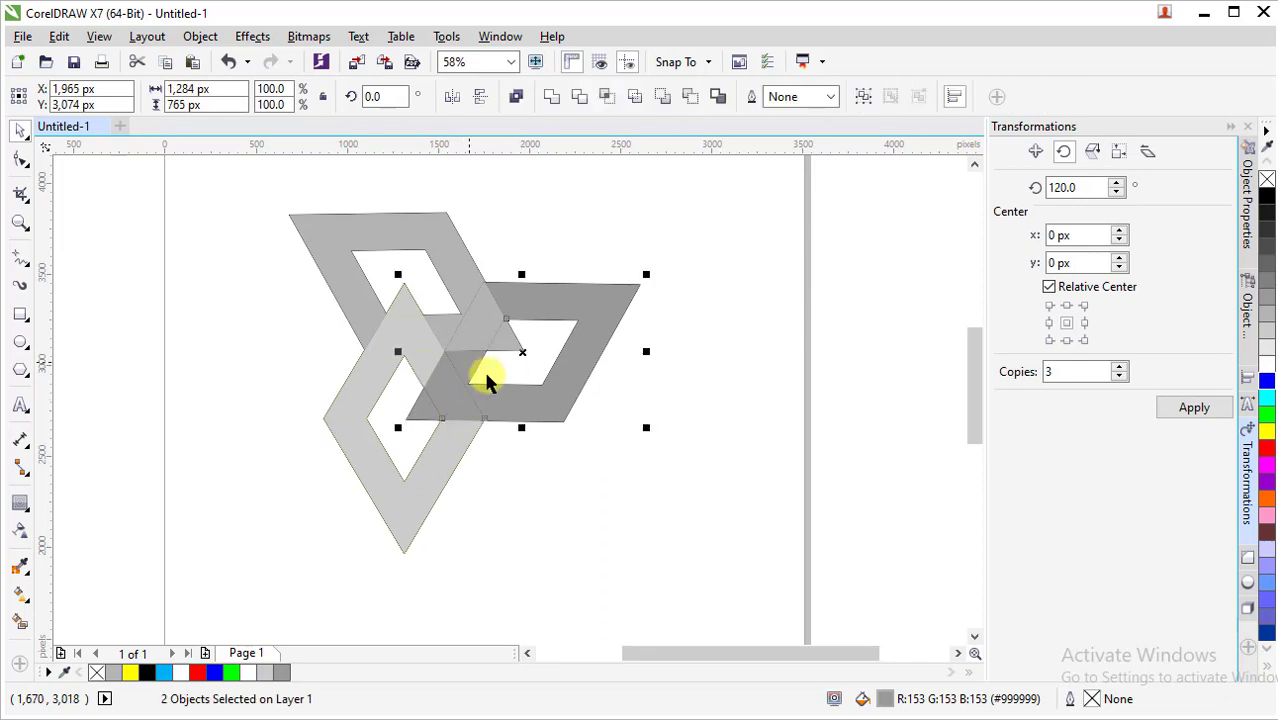
left_click(516, 403, "shift")
left_click_drag(522, 353, 803, 440)
key("ctrl+z")
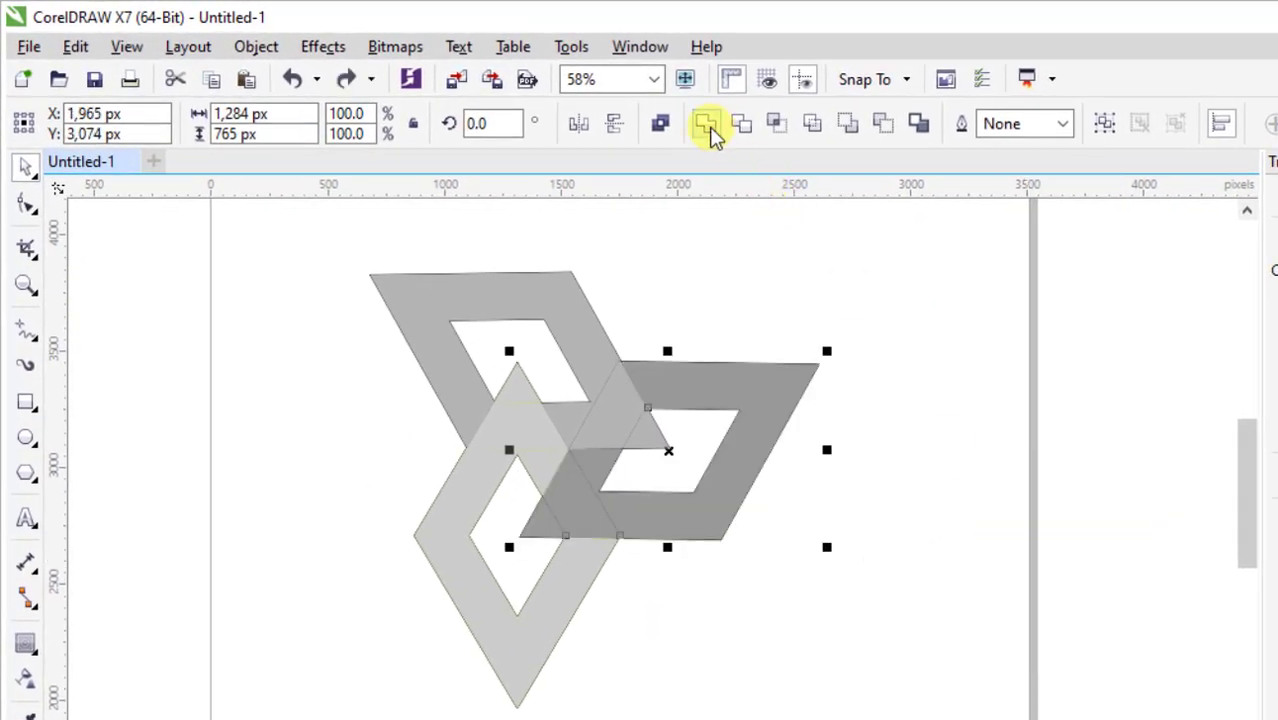
left_click(706, 125)
Select the medium grey pieces of the upper-left diamond and weld them into one shape.
left_click(638, 434)
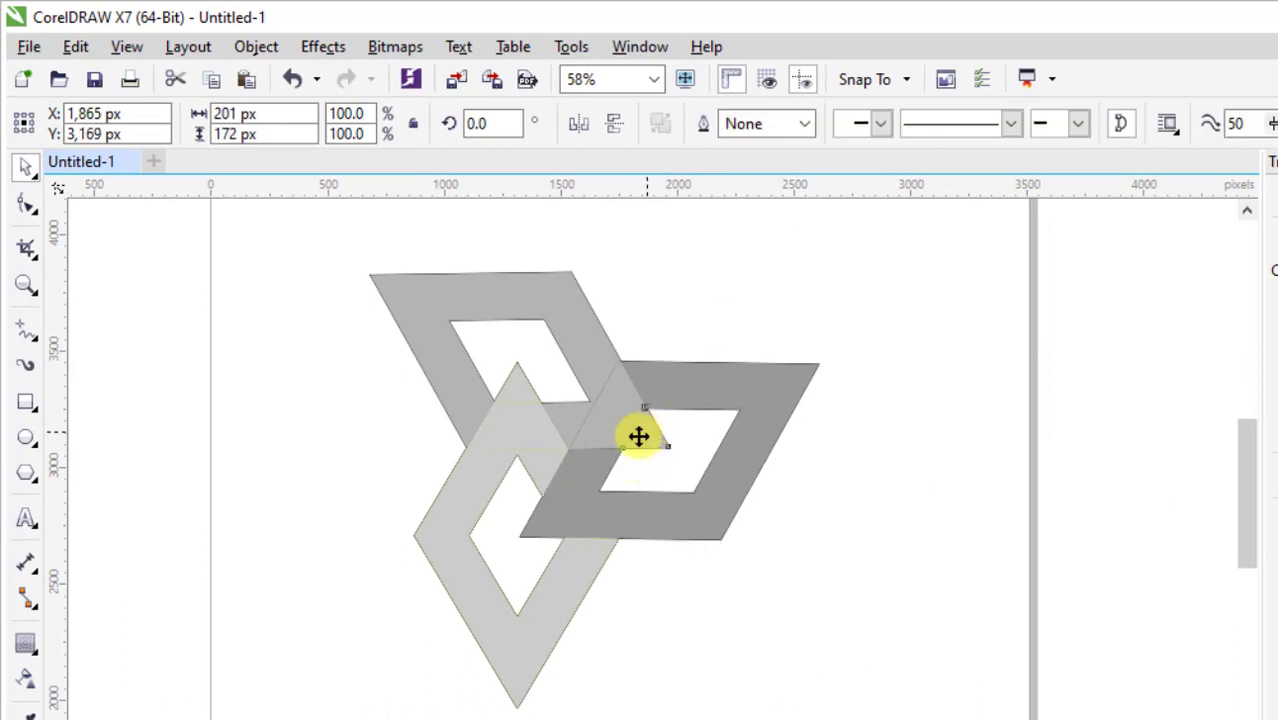
left_click(597, 415, "shift")
left_click(572, 325, "shift")
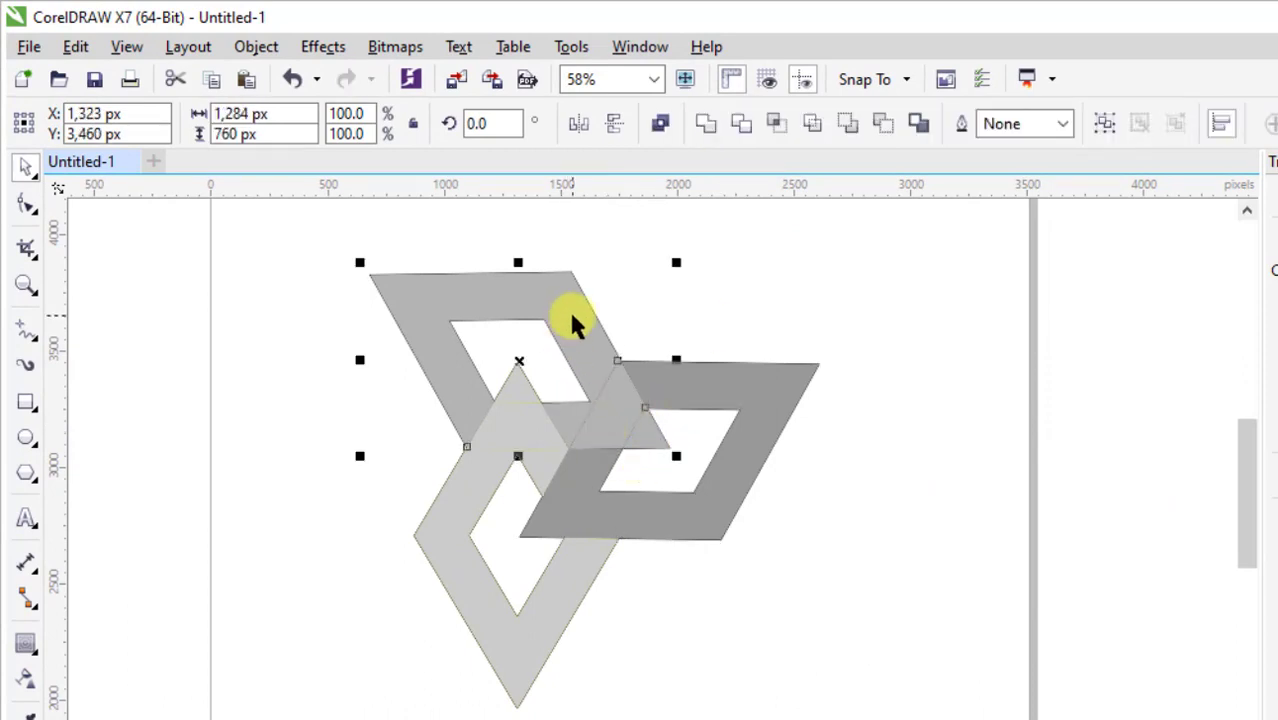
left_click_drag(536, 370, 987, 399)
key("ctrl+z")
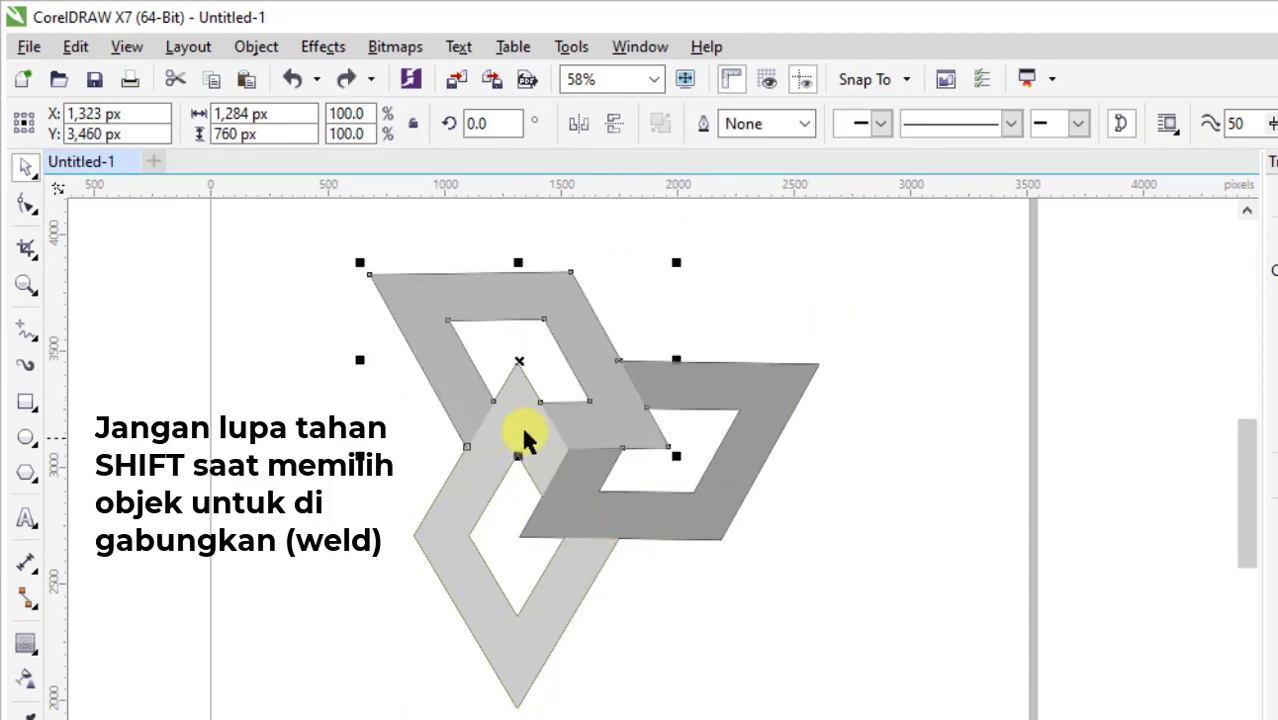
Select the light grey pieces of the lower diamond and weld them into one shape.
left_click(513, 394)
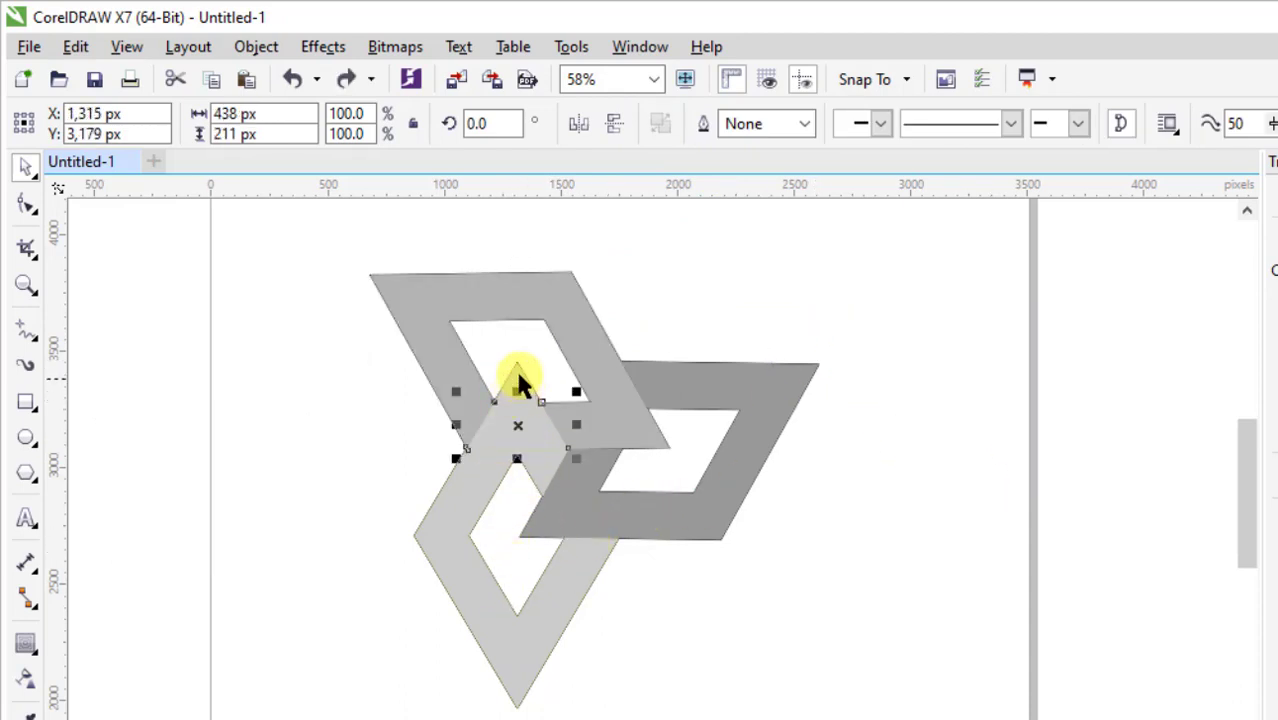
left_click(519, 375, "shift")
left_click(470, 495, "shift")
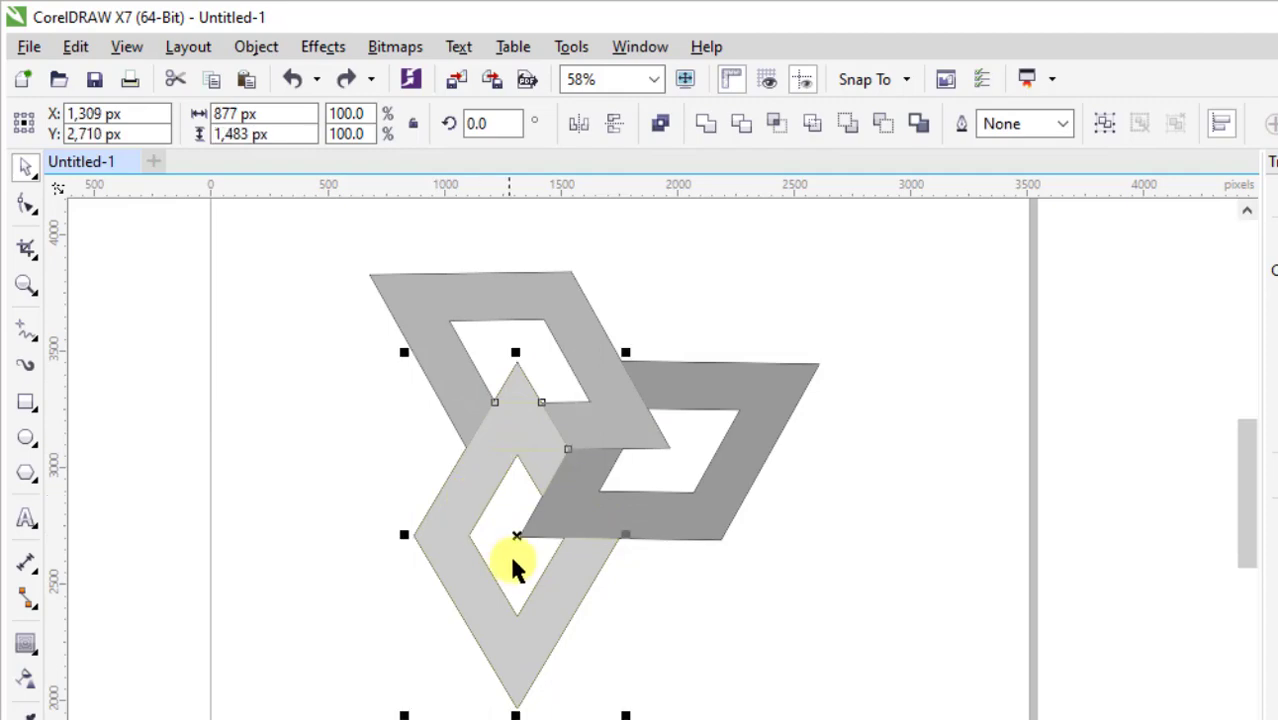
left_click(542, 528)
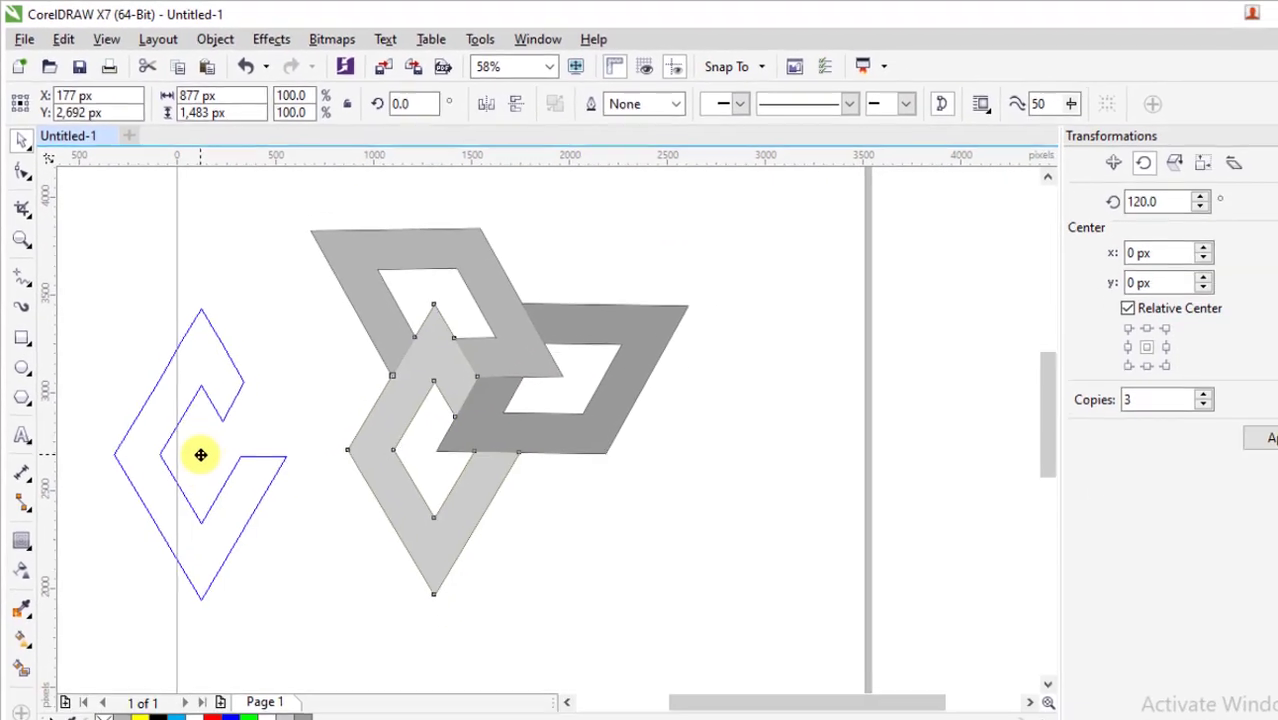
left_click_drag(200, 451, 187, 423)
key("ctrl+z")
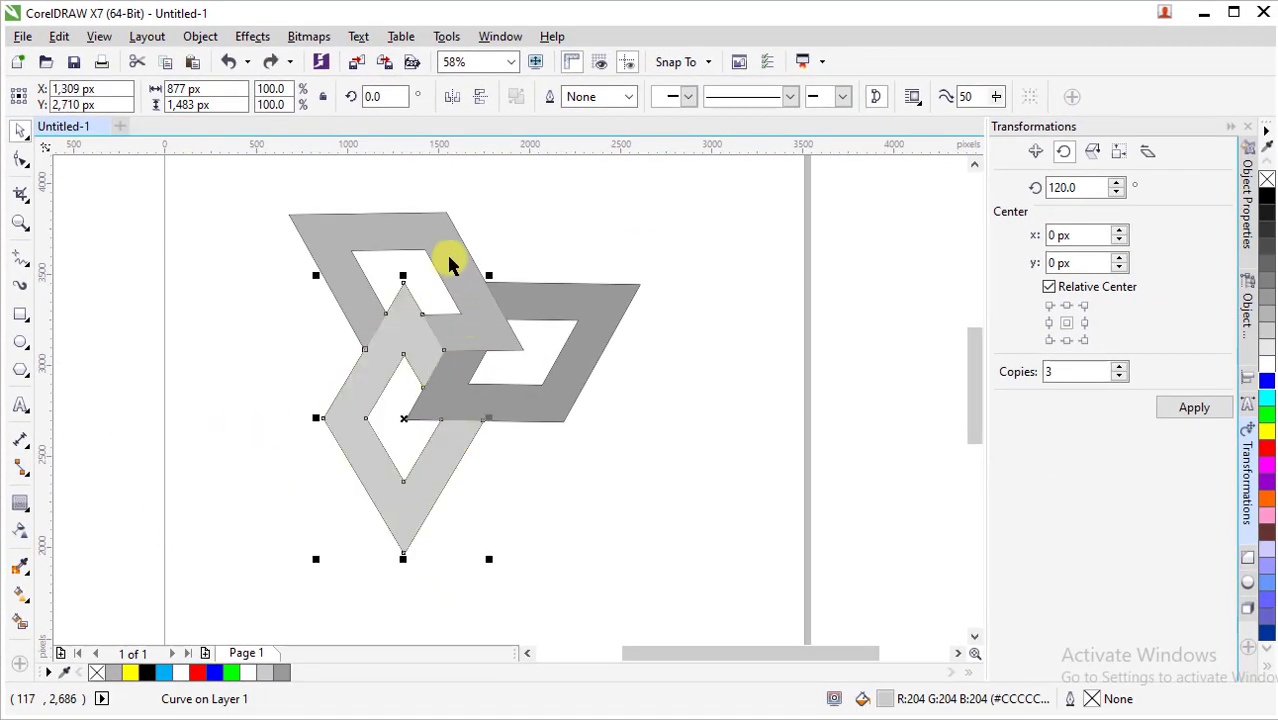
Select the three welded grey shapes and move them right, off the page, to about X 5,146 px, Y 2,887 px.
left_click(441, 245, "shift")
left_click(546, 307, "shift")
left_click(430, 355, "shift")
scroll(434, 364, "down", 2)
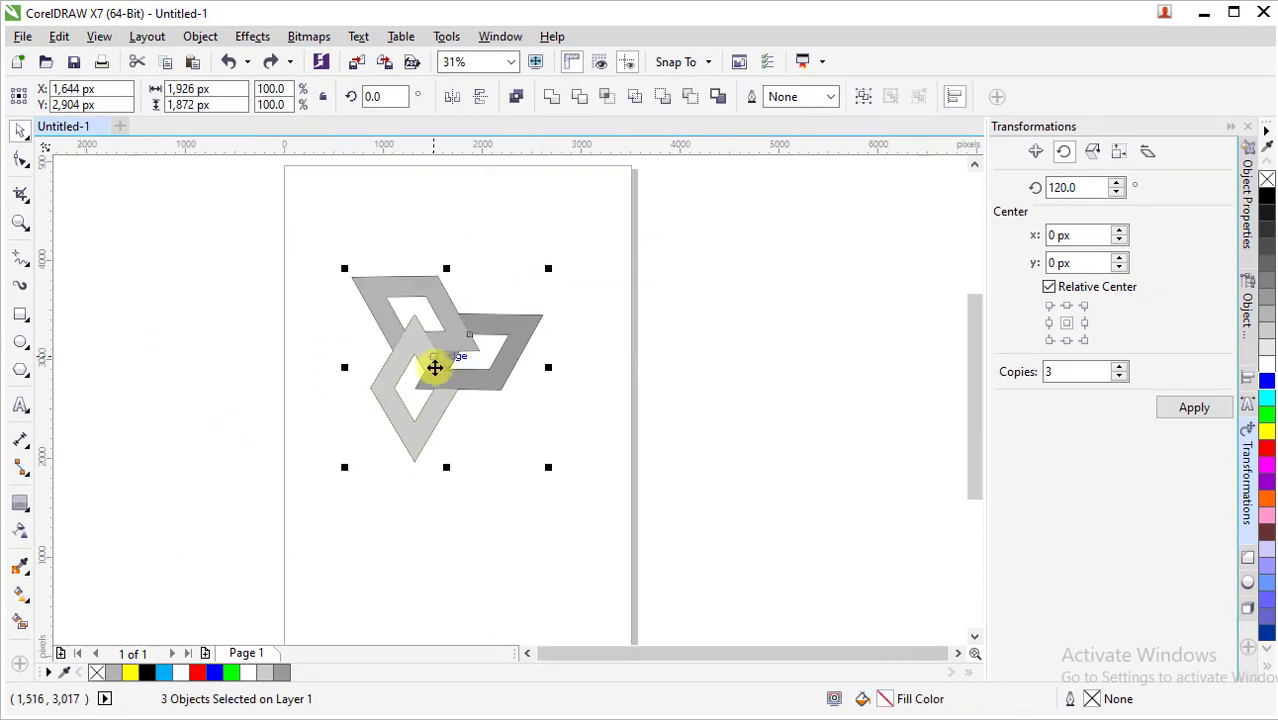
left_click_drag(434, 368, 793, 368)
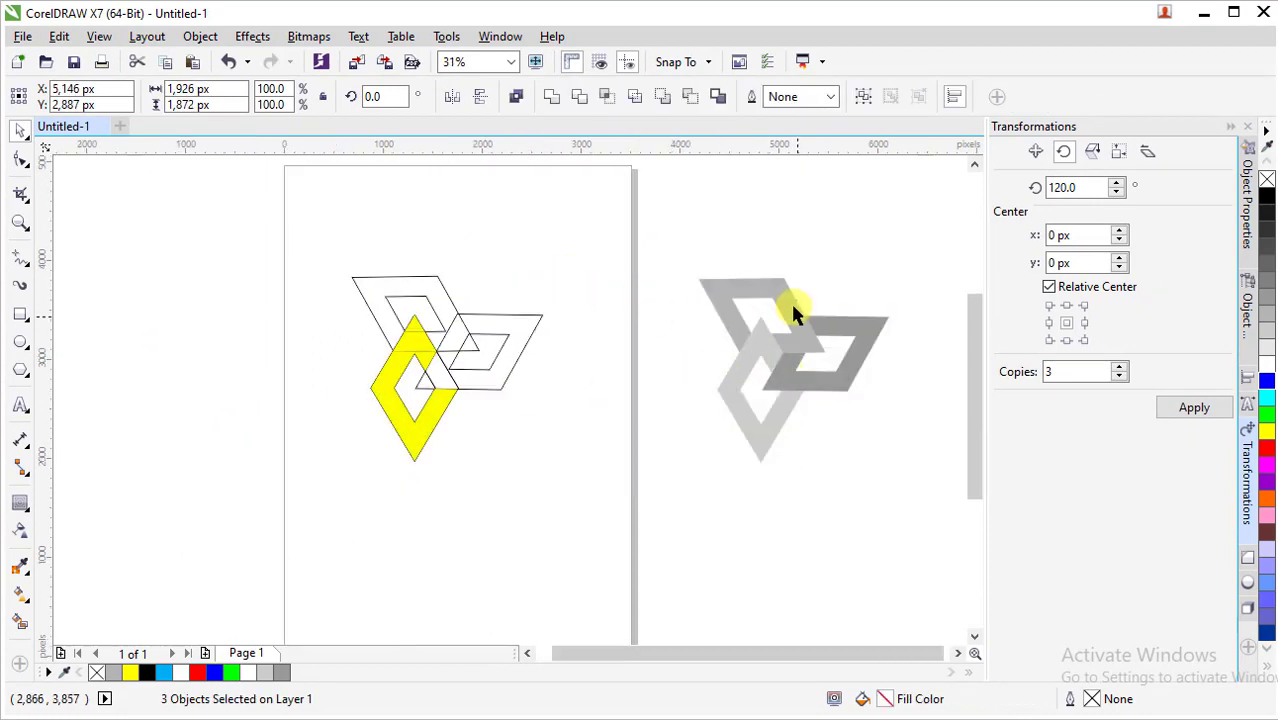
Apply an outside contour with a 50 px offset to the light grey lower diamond.
key("z")
left_click_drag(673, 240, 921, 501)
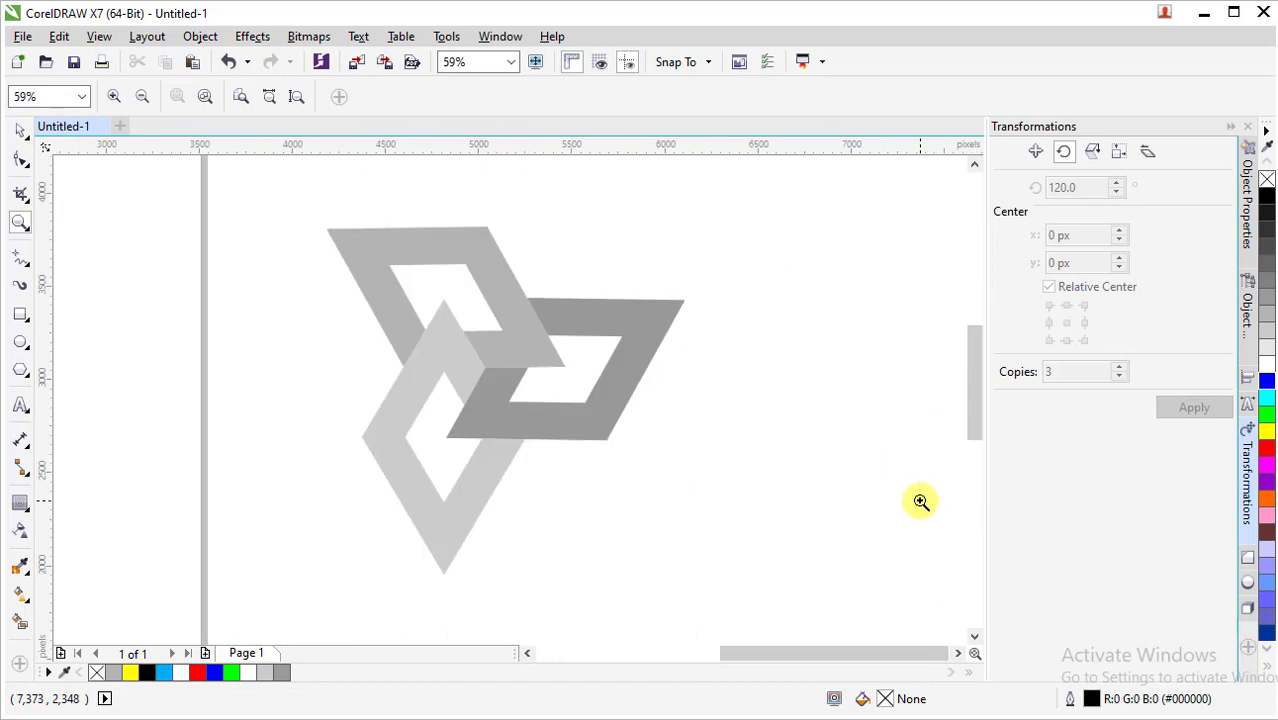
scroll(560, 315, "down", 4)
mouse_move(524, 300)
left_mouse_down()
mouse_move(616, 442)
mouse_move(657, 395)
left_mouse_up()
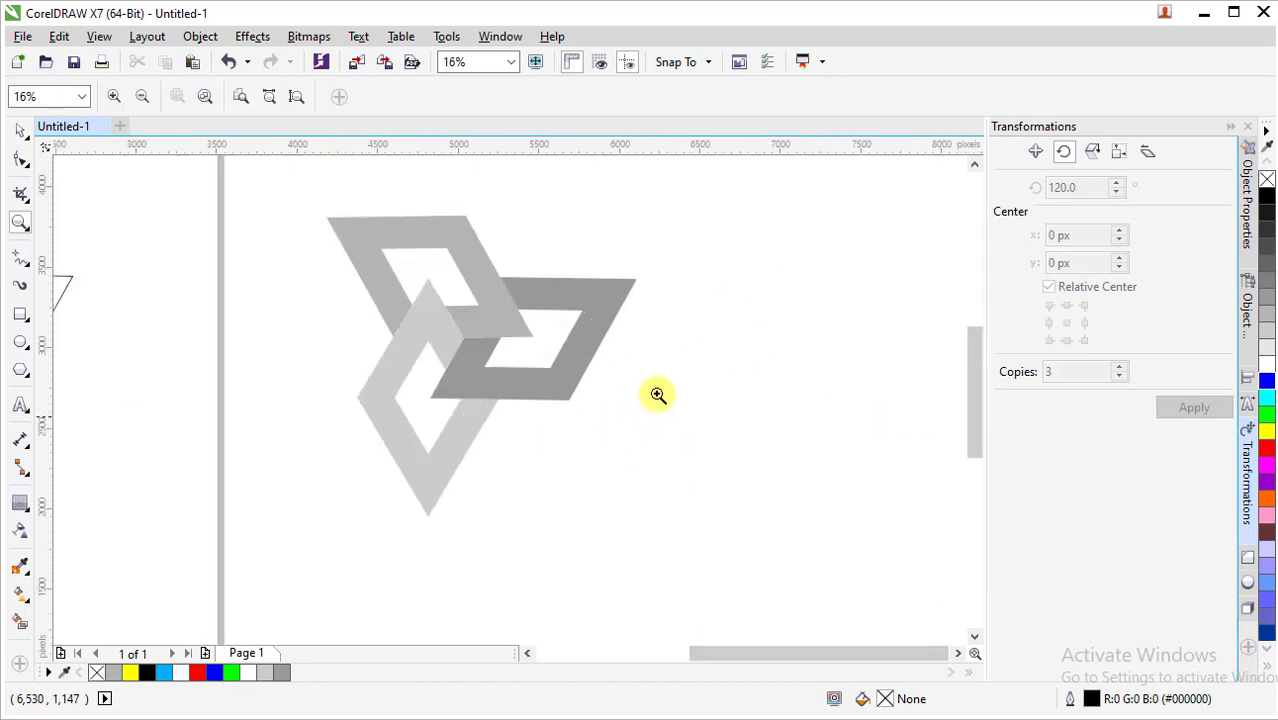
left_click(395, 456)
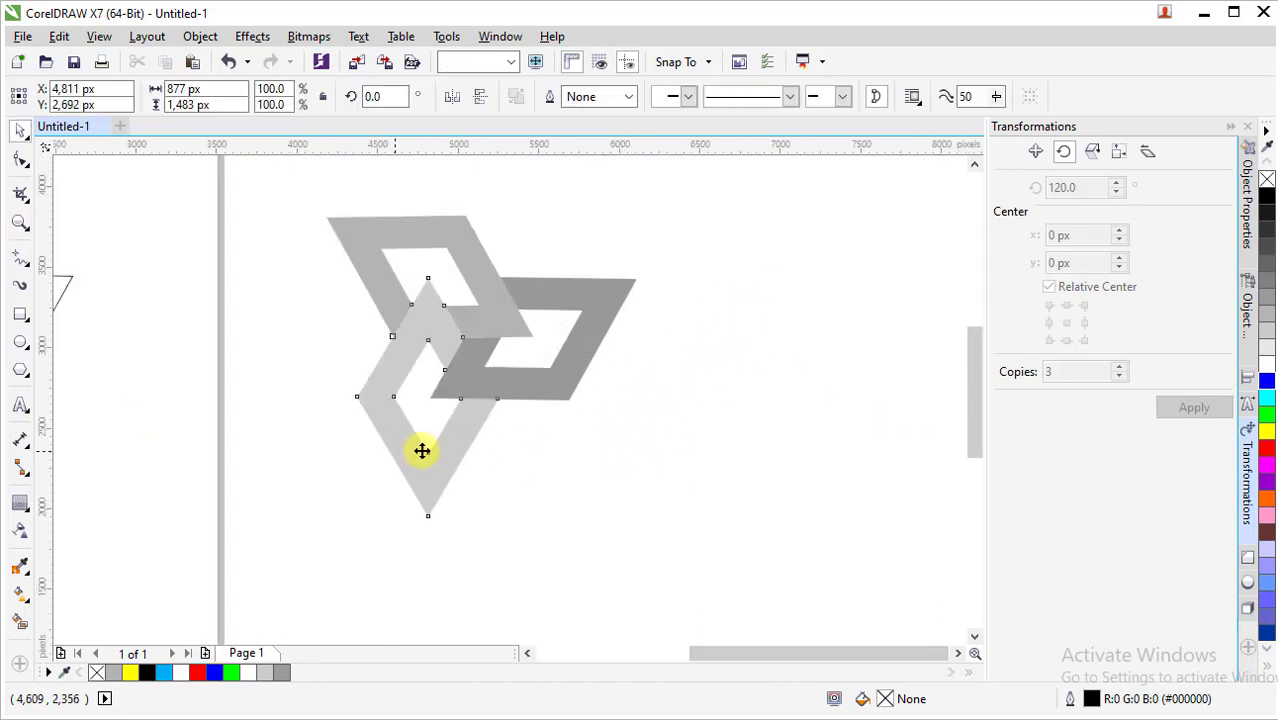
left_click(24, 503)
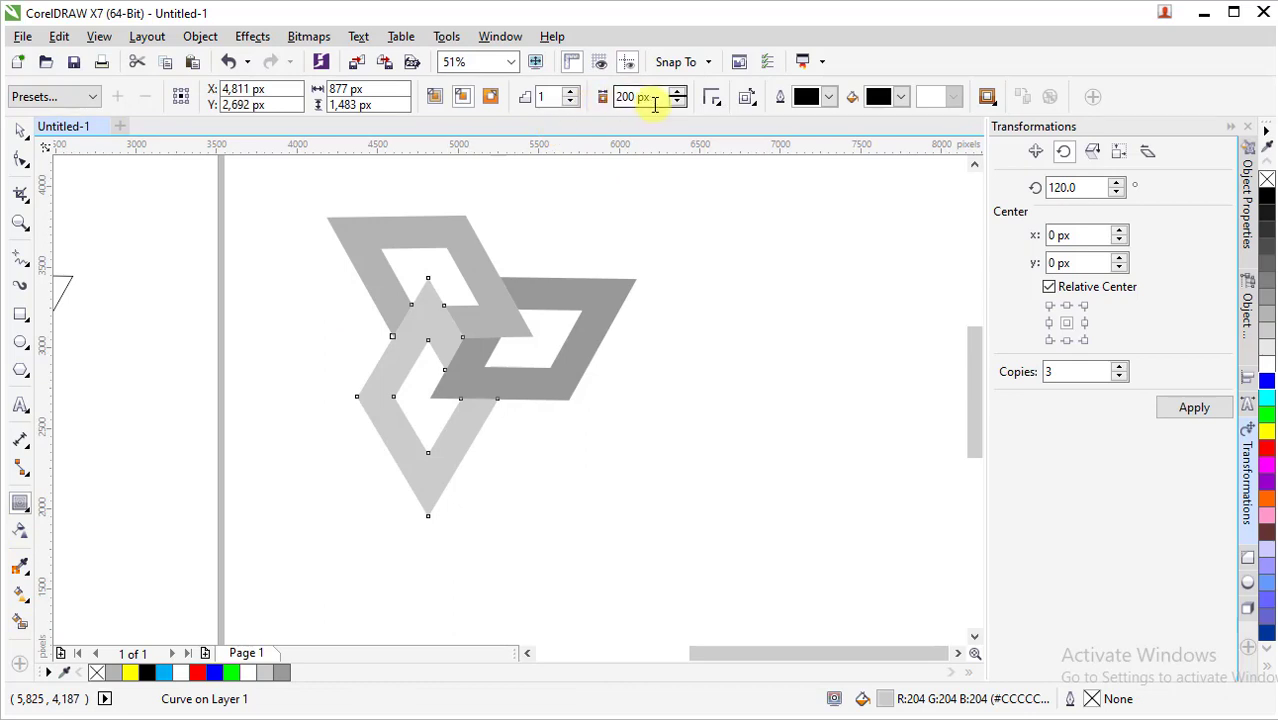
left_click(491, 96)
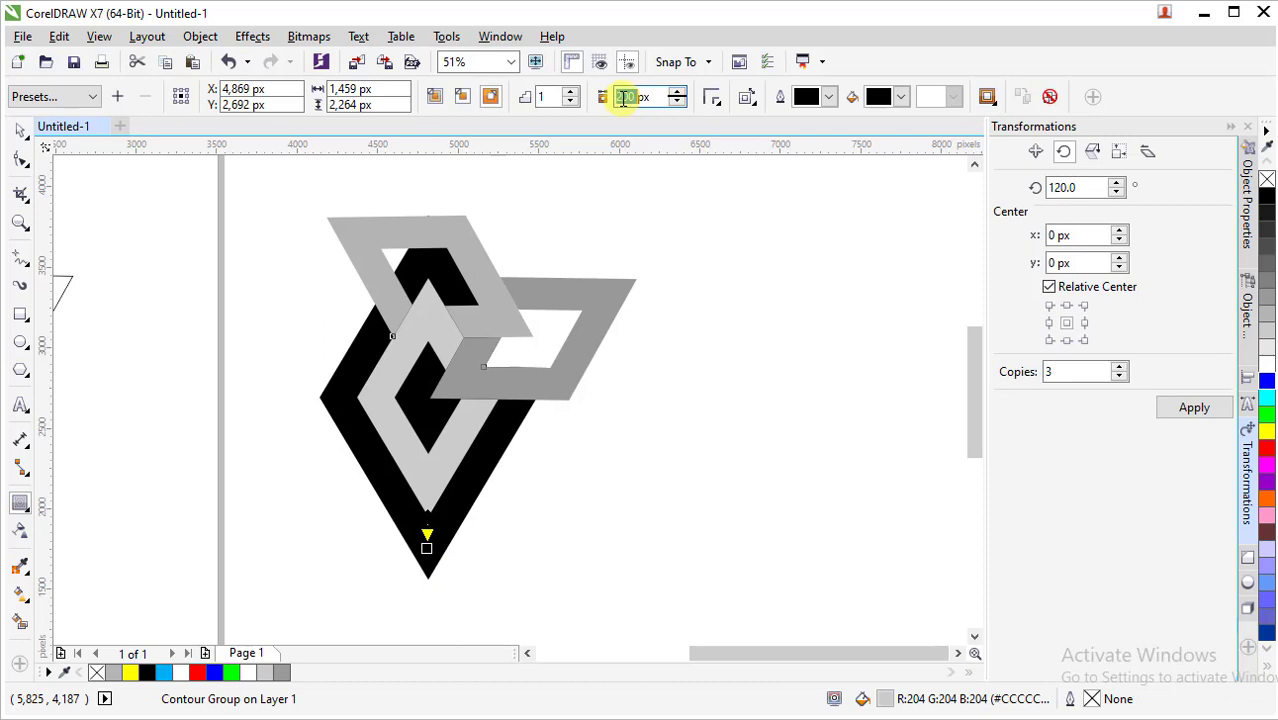
type("50")
key("Return")
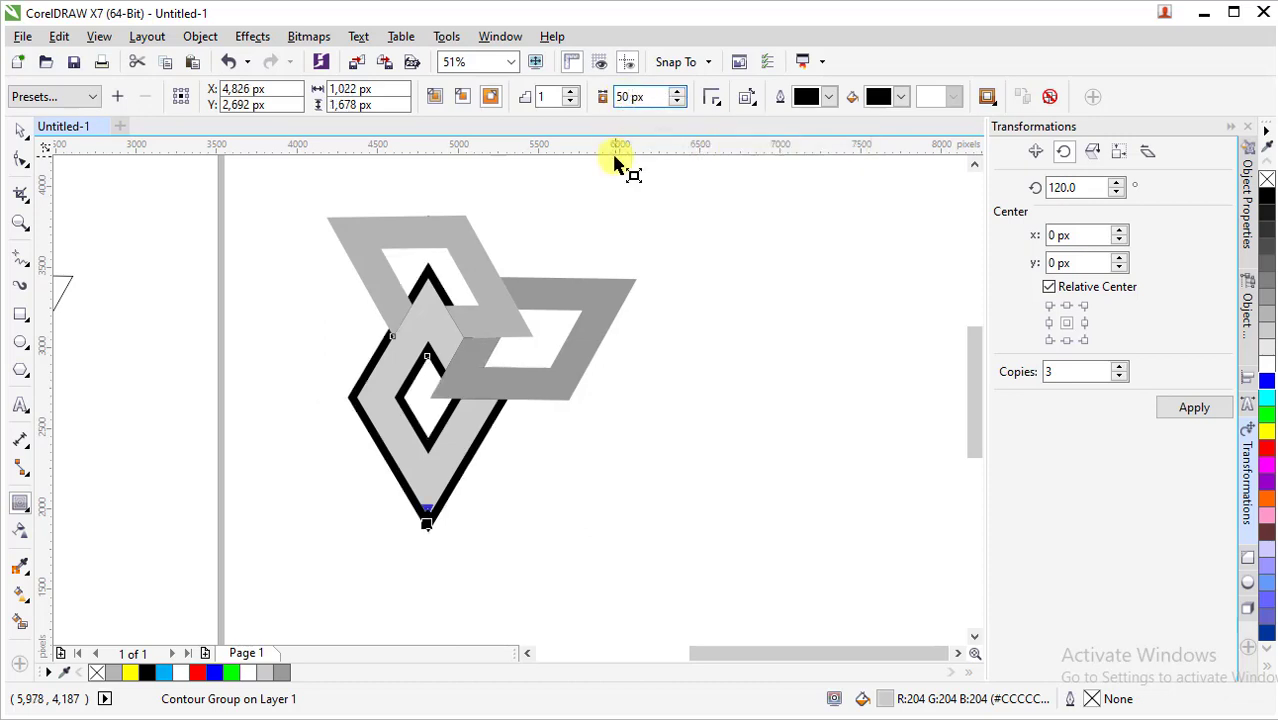
Switch the lower diamond's contour to an inside contour and reduce its offset to 20 px.
left_click(463, 97)
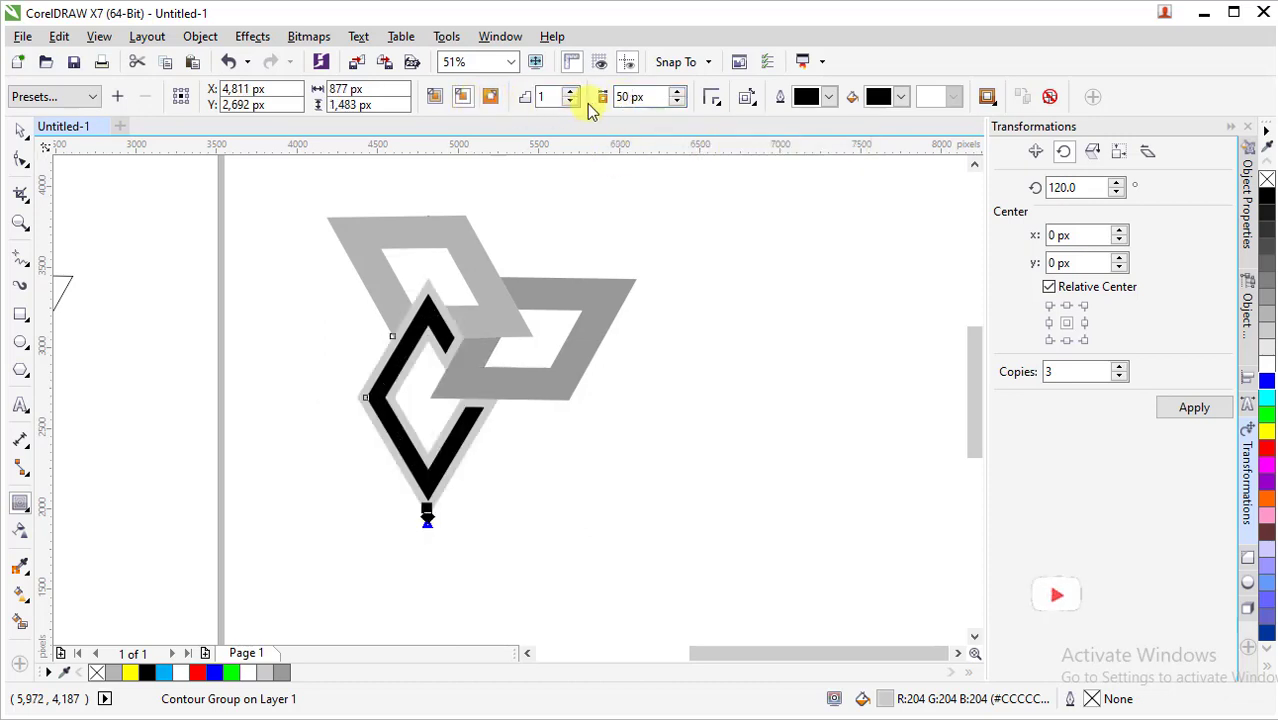
left_click(678, 101)
left_click(678, 101)
left_click(678, 102)
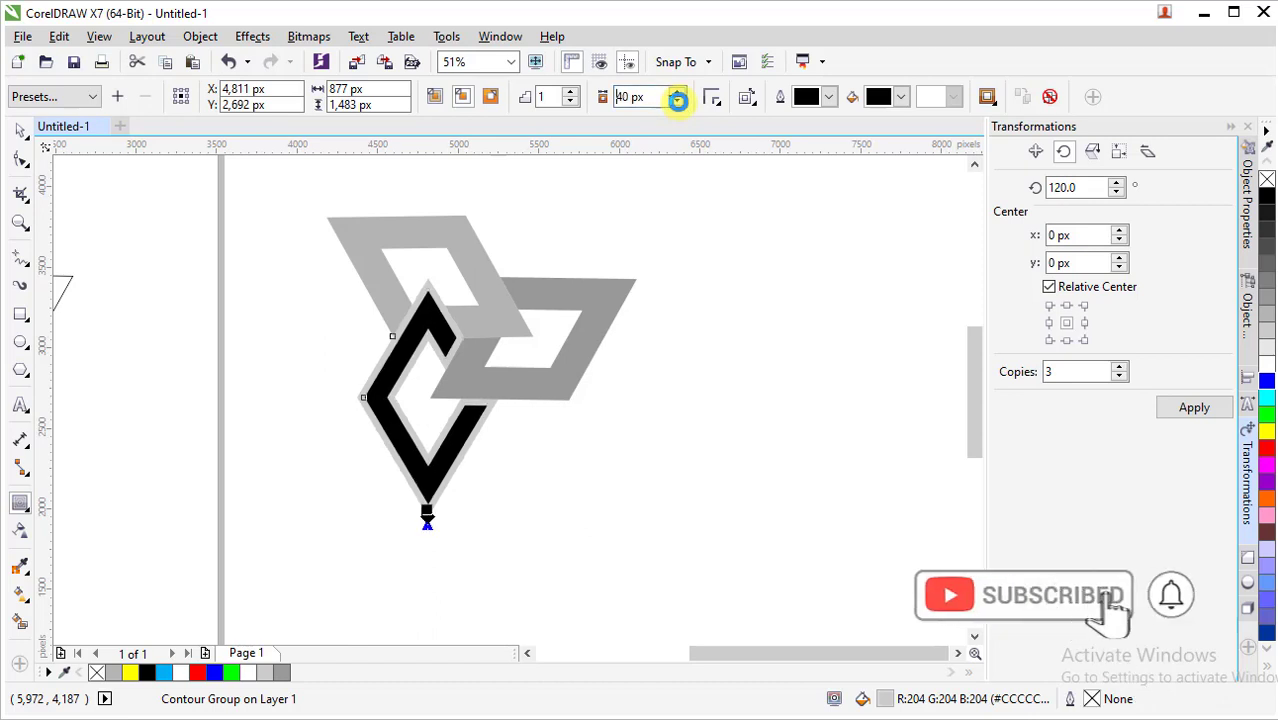
left_click(678, 102)
left_click(678, 102)
left_click(678, 103)
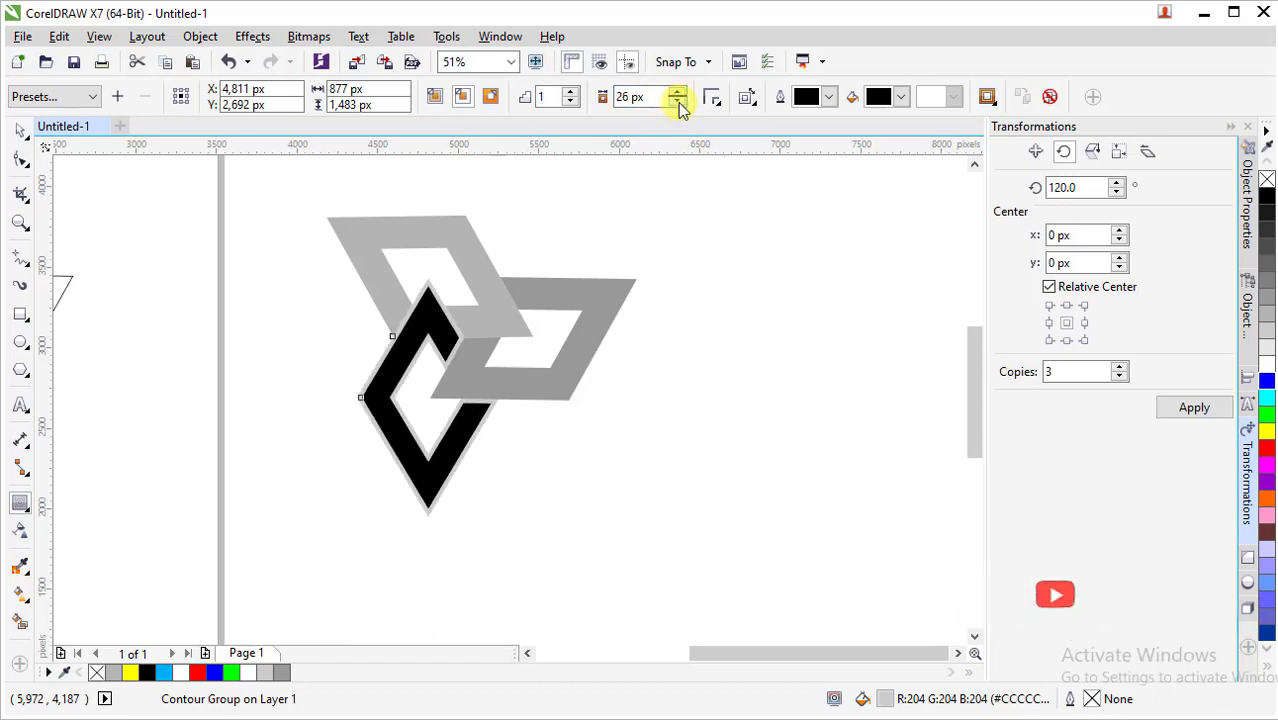
left_click(678, 103)
left_click(678, 103)
left_click(678, 103)
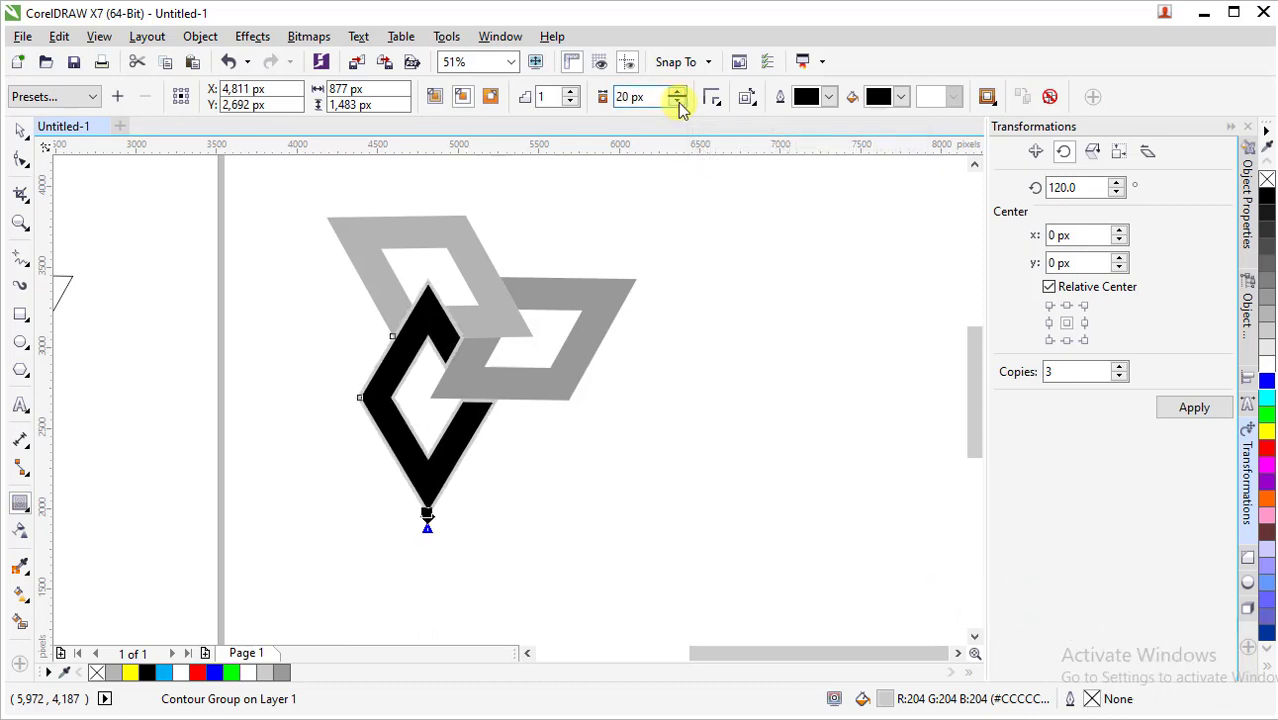
Try to apply a 20 px inside contour to the medium grey upper-left diamond.
left_click(435, 262)
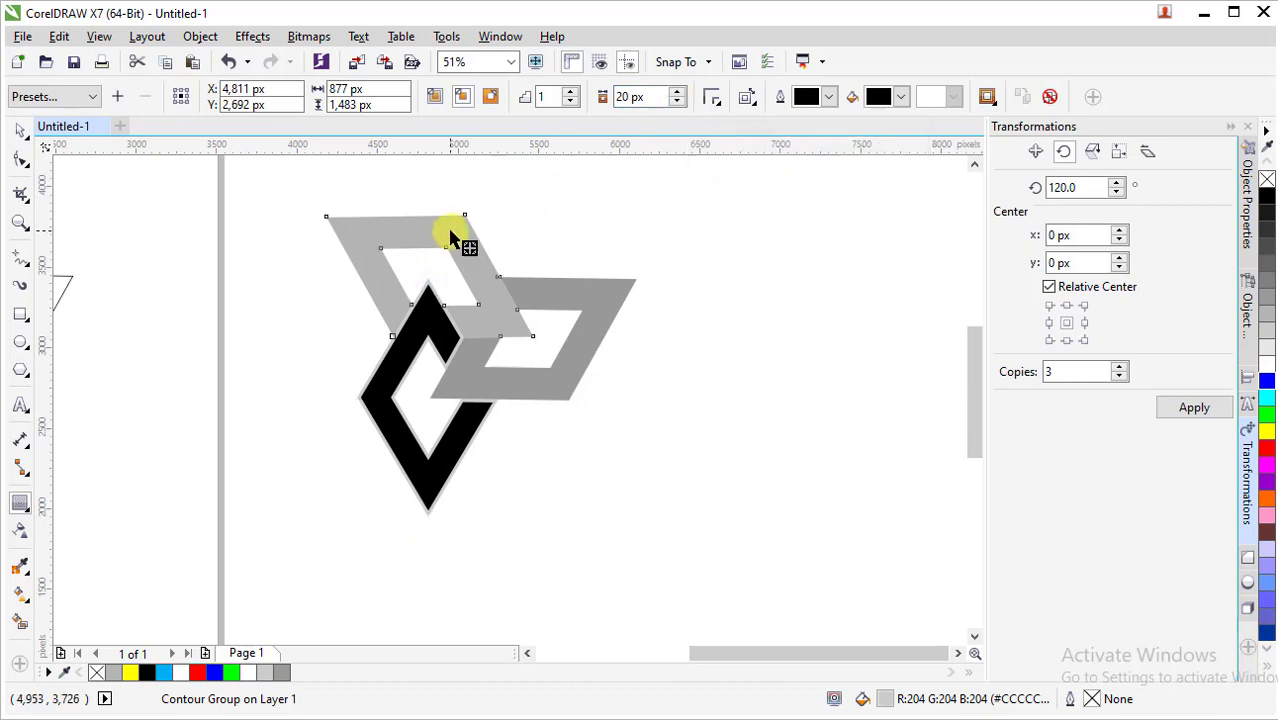
left_click(462, 96)
left_click(573, 295)
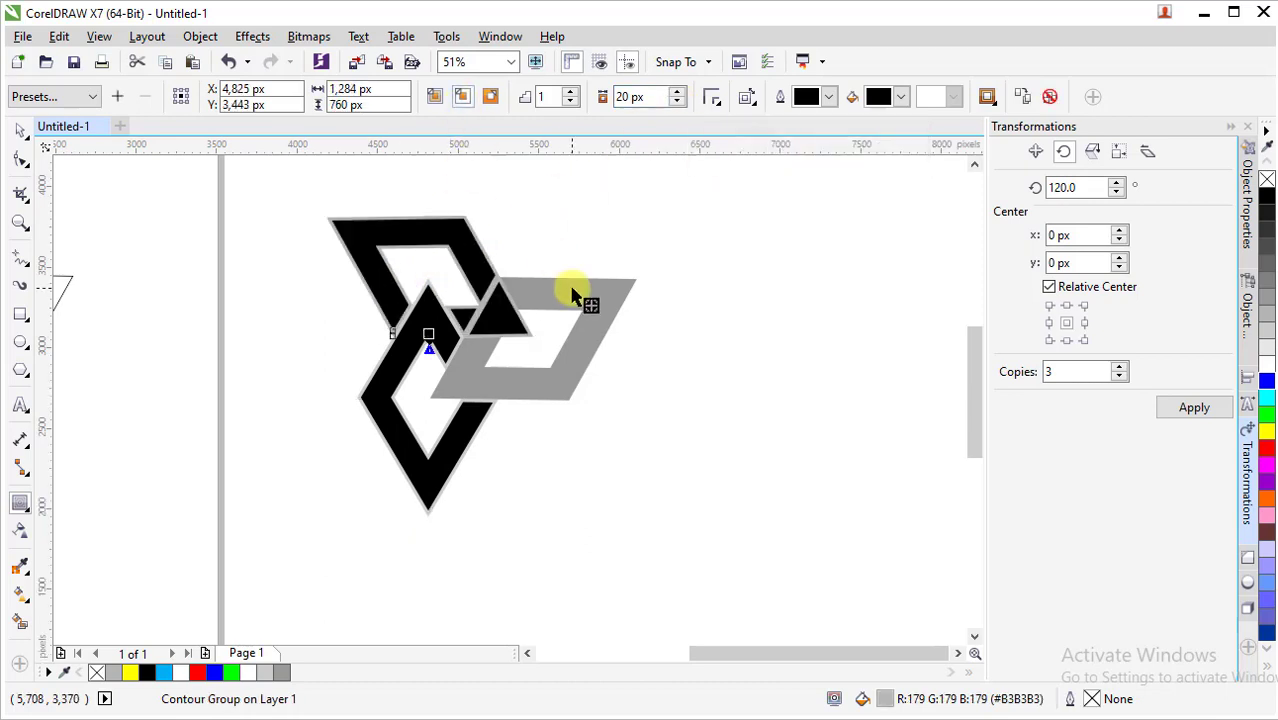
scroll(502, 291, "up", 1)
key("ctrl+z")
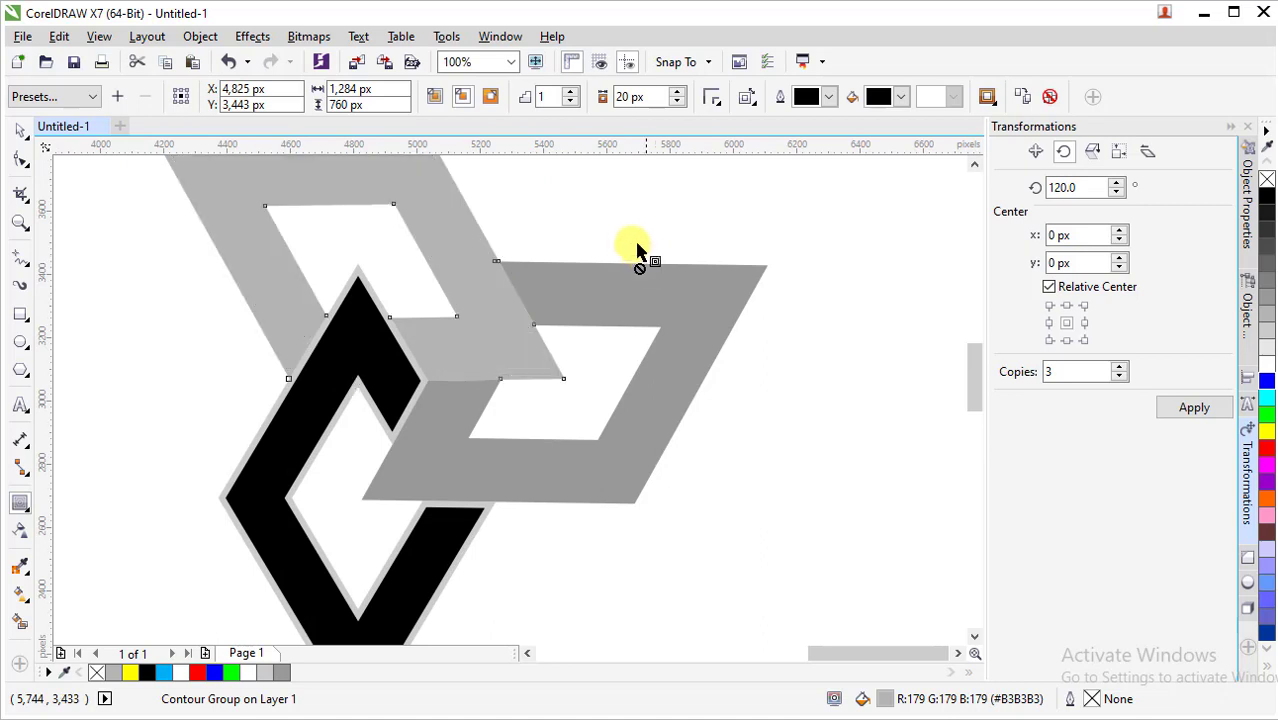
left_click_drag(470, 263, 224, 263)
key("ctrl+z")
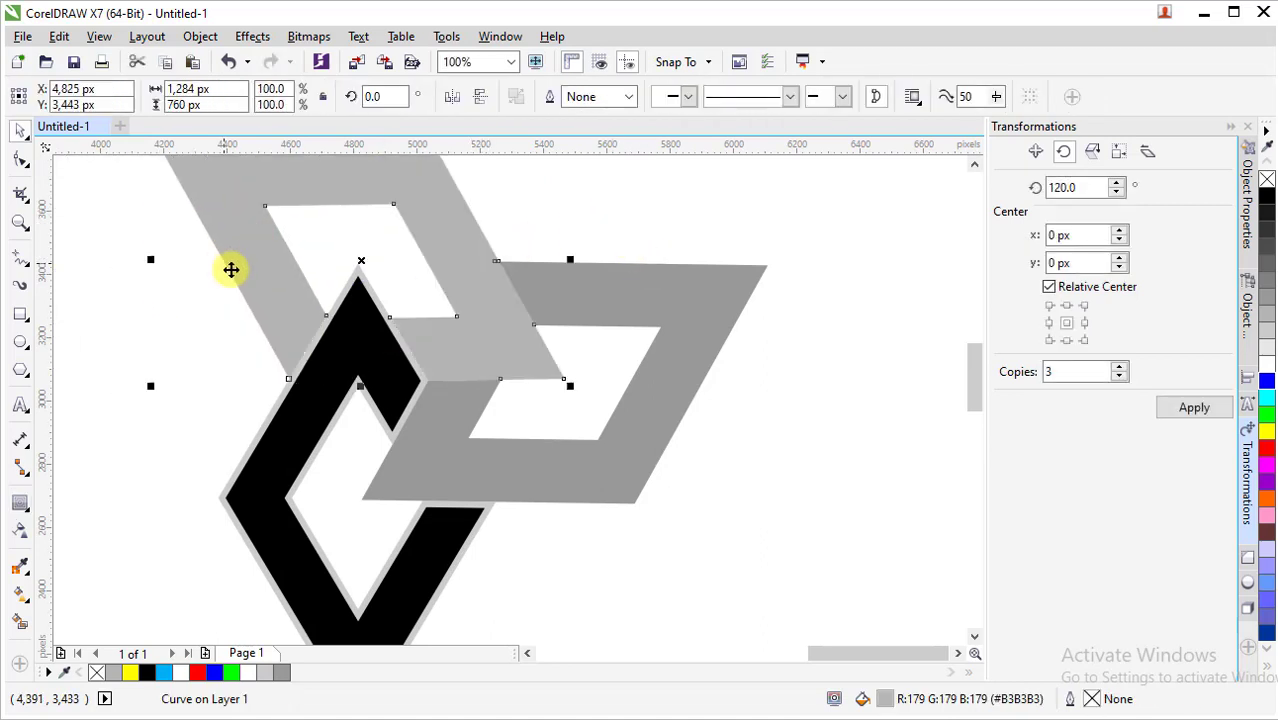
Delete the stray nodes forming the line across the upper-left diamond near its overlap with the right diamond.
left_click(449, 243)
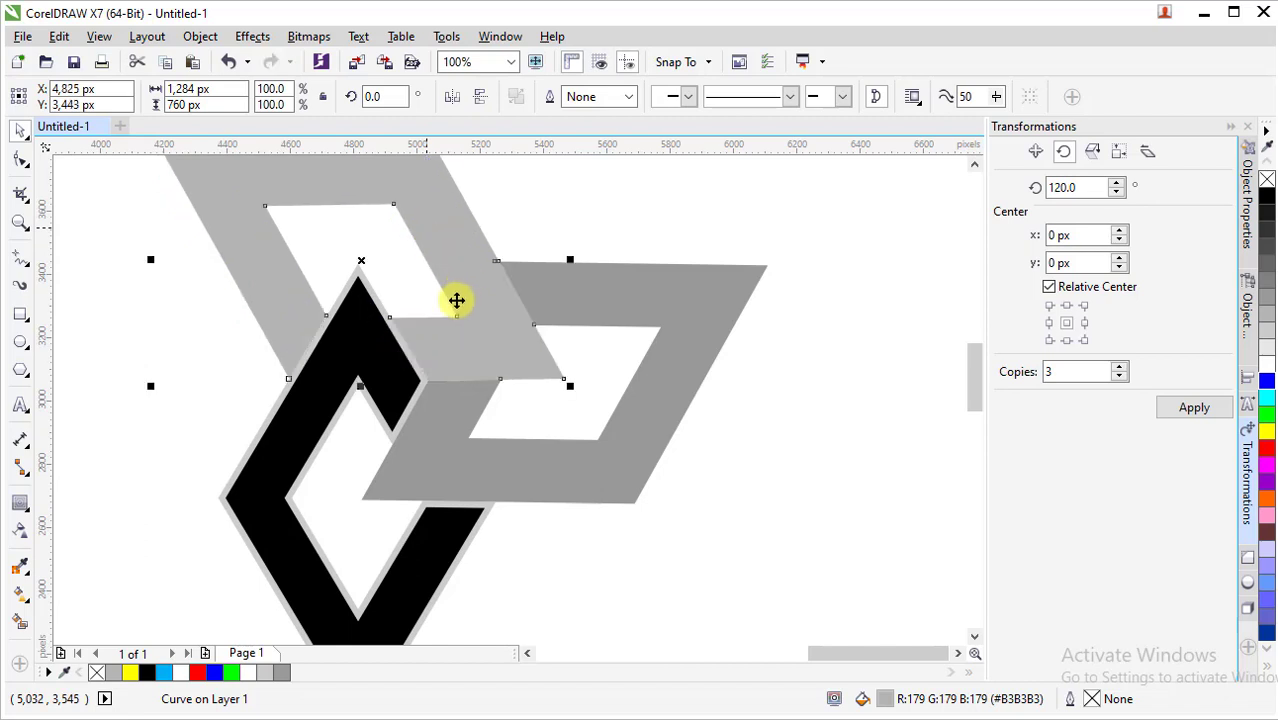
key("F10")
scroll(474, 263, "up", 3)
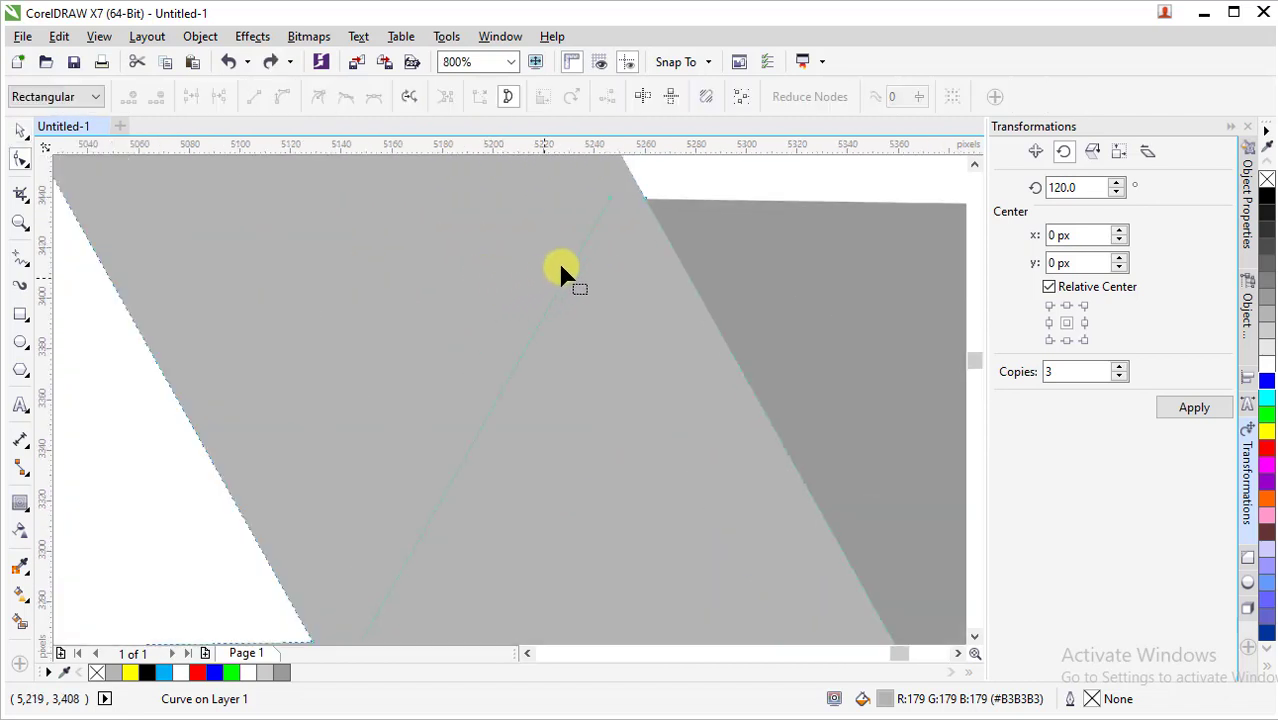
scroll(590, 240, "down", 3)
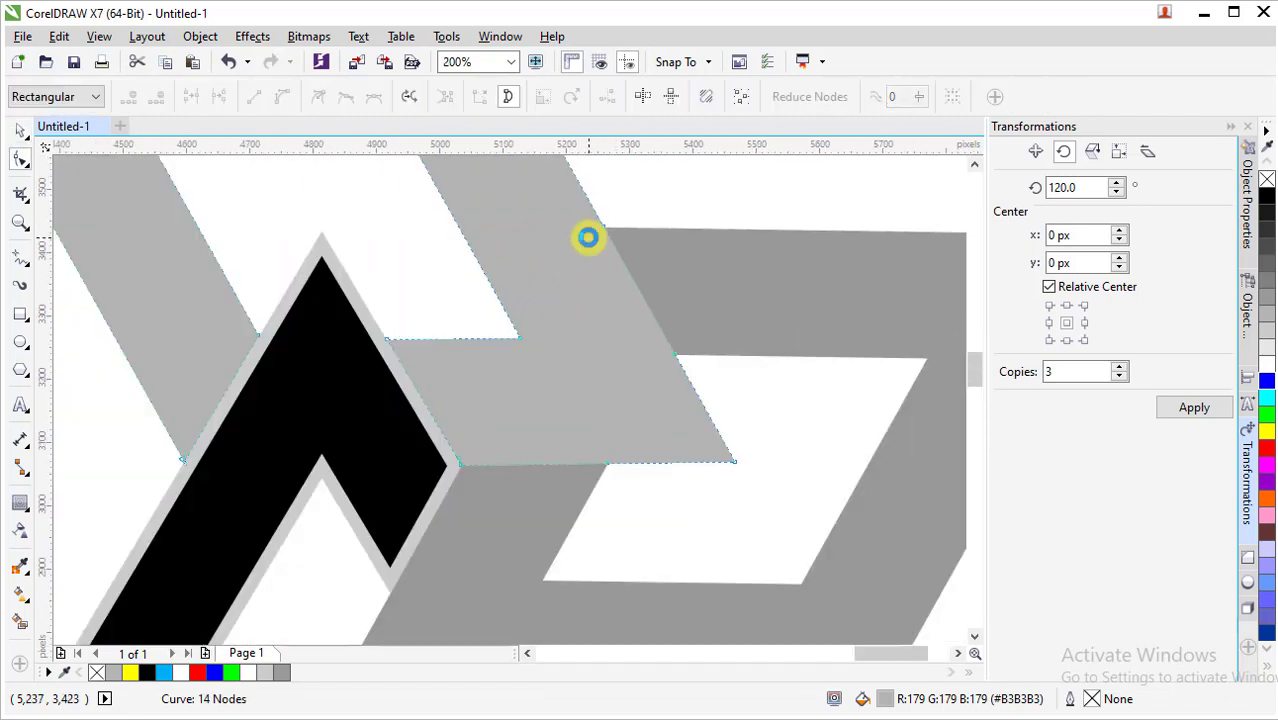
Apply a 20 px inside contour to the cleaned-up upper-left diamond.
scroll(587, 250, "down", 5)
key("z")
left_click_drag(482, 193, 673, 385)
key("space")
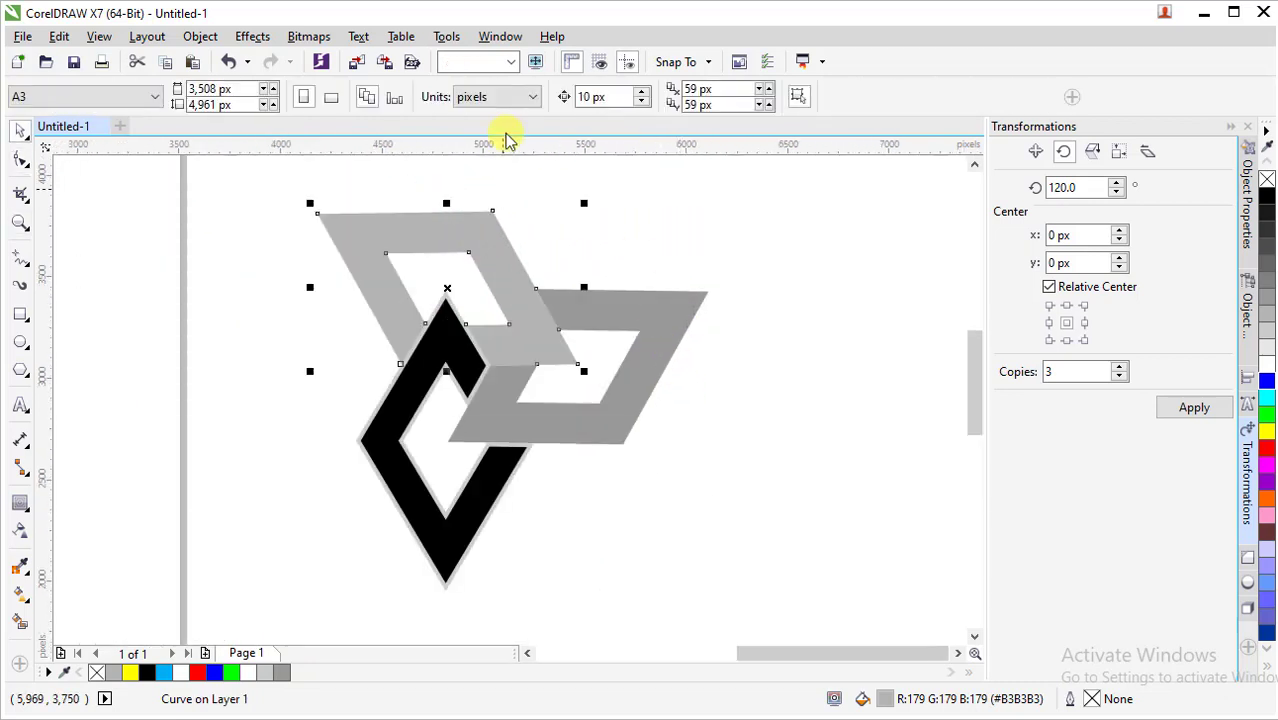
left_click(20, 503)
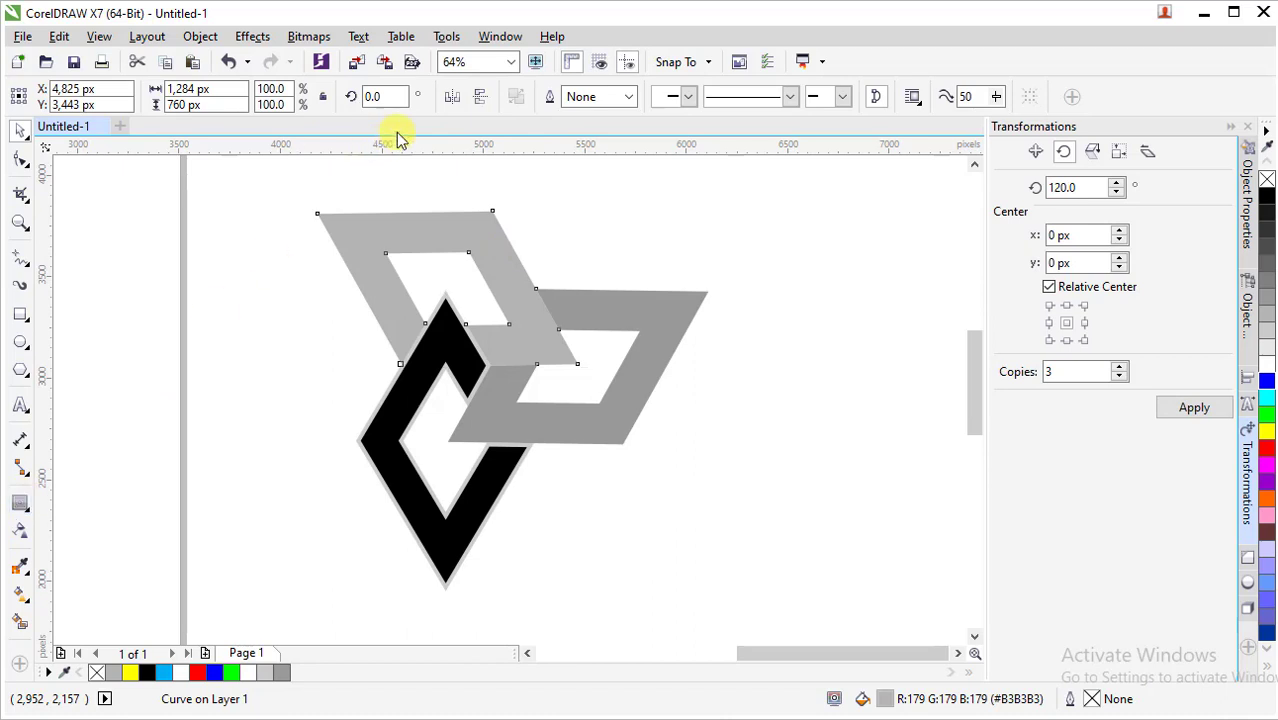
left_click(462, 97)
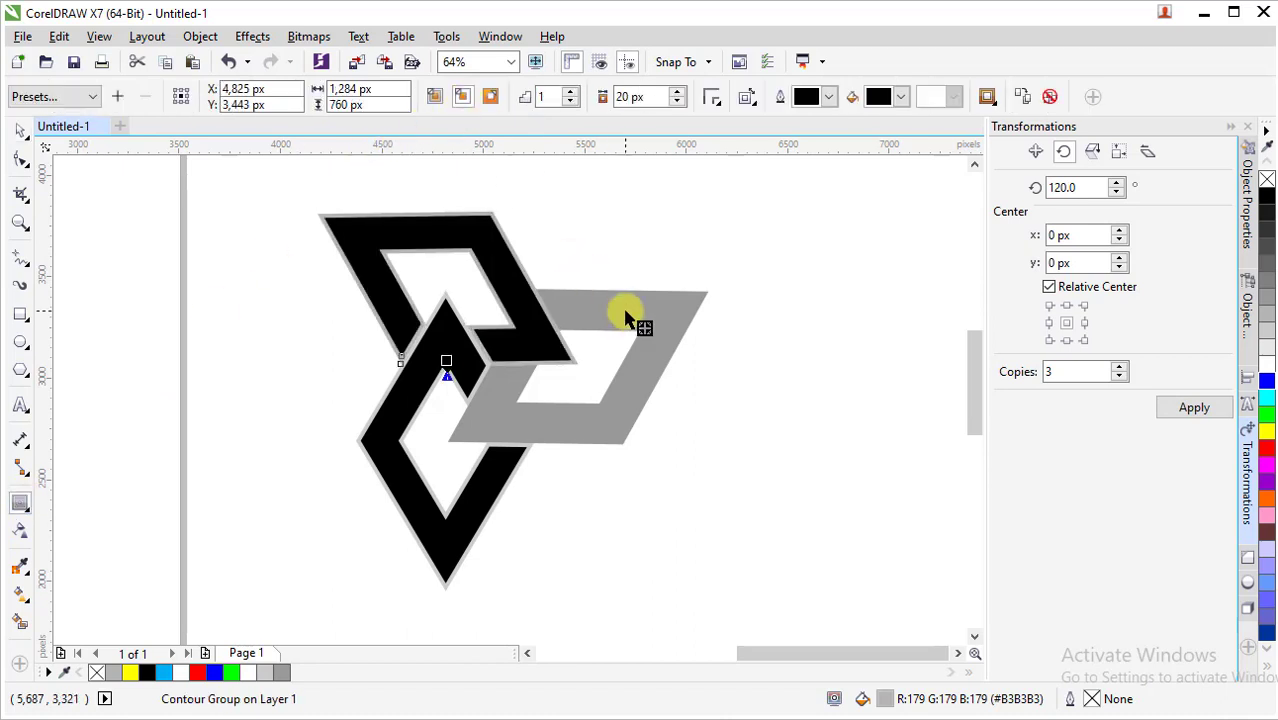
Try to apply a 20 px inside contour to the dark grey right diamond.
left_click(625, 318)
left_click(466, 100)
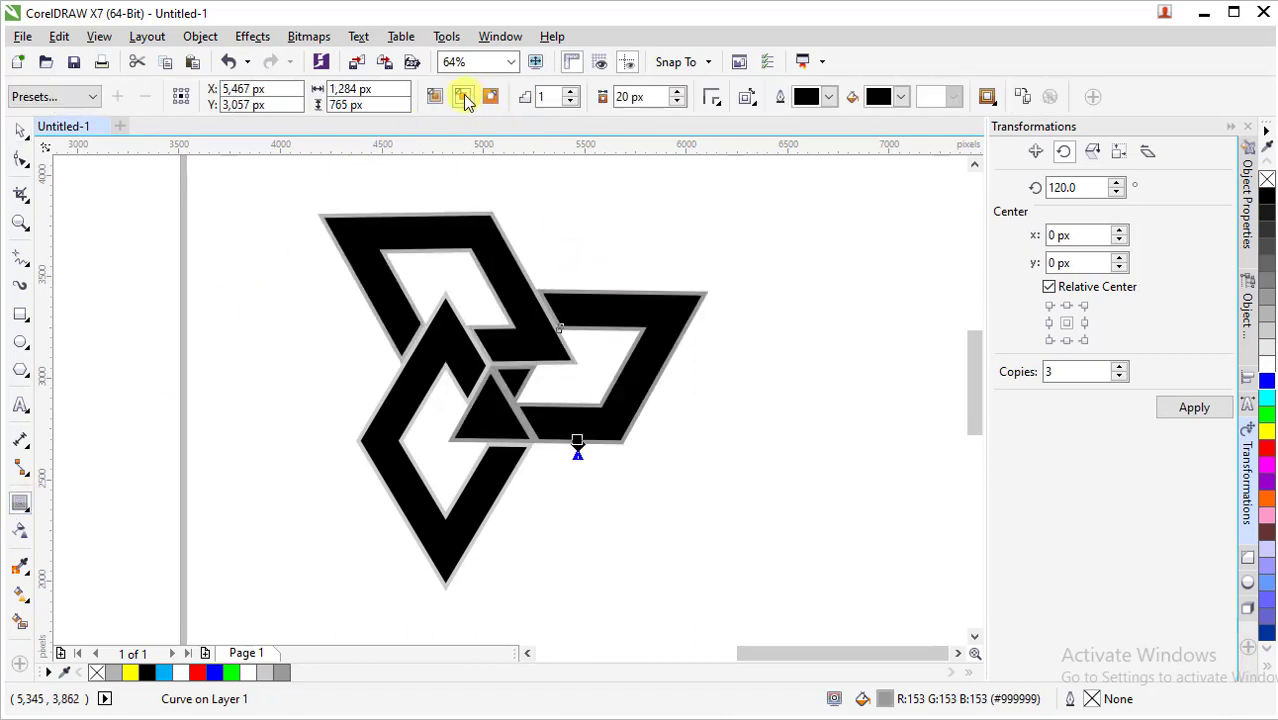
left_click(628, 320)
key("ctrl+z")
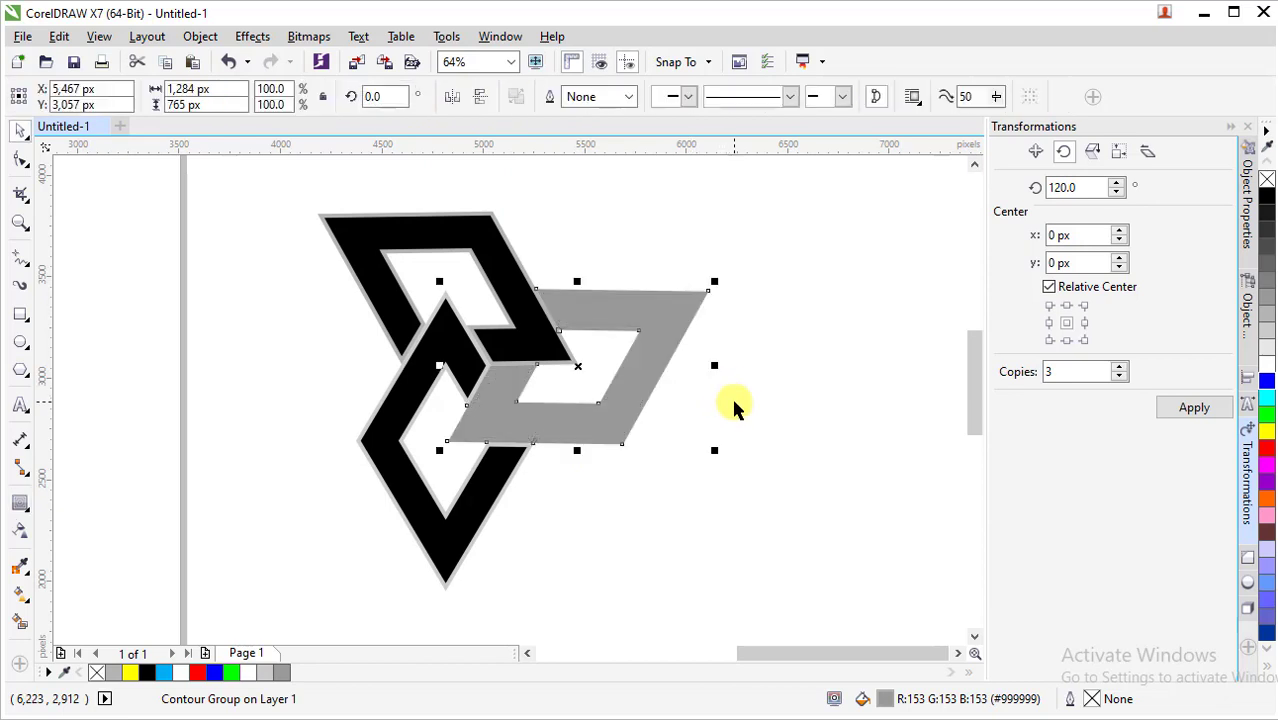
left_click(512, 428)
key("F10")
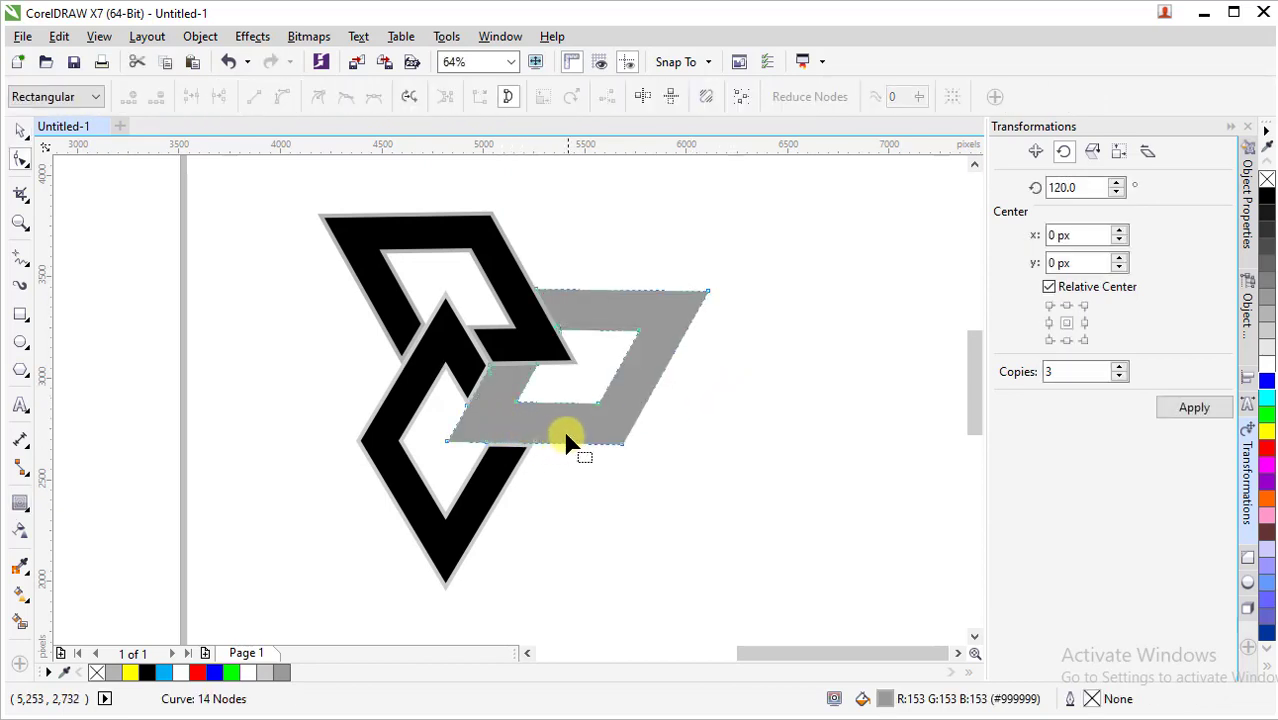
key("space")
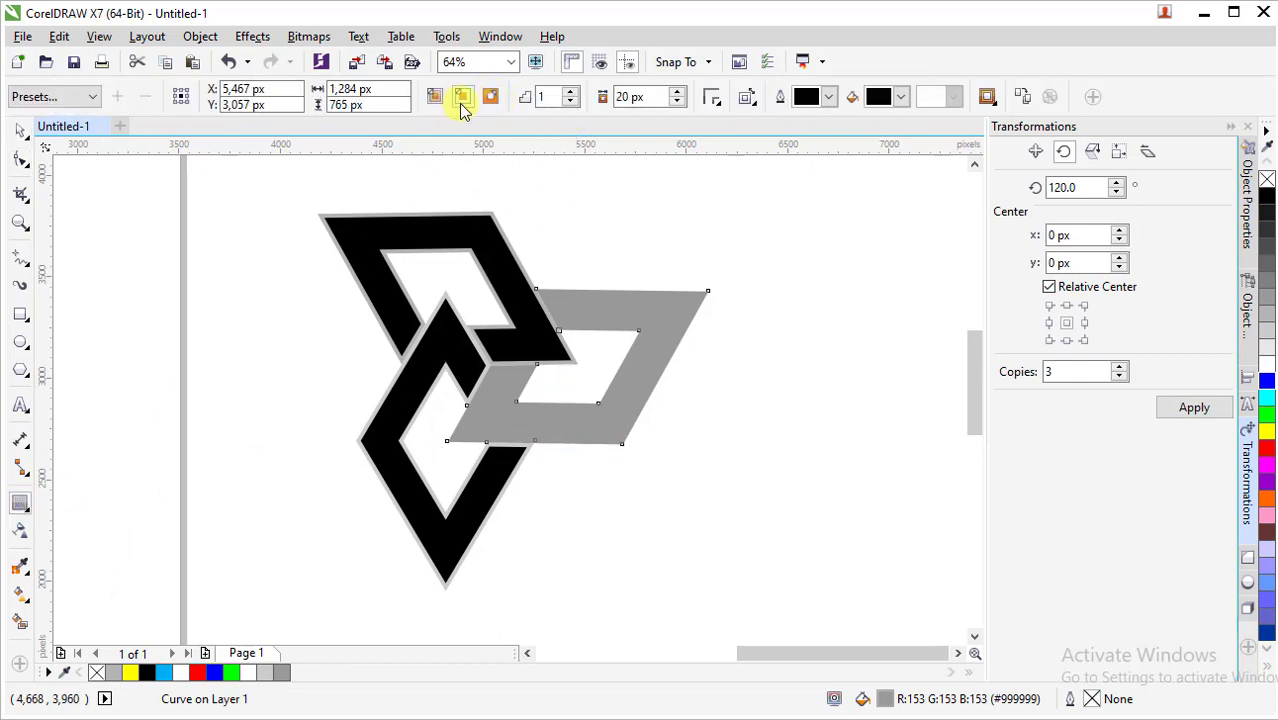
left_click(463, 98)
key("ctrl+z")
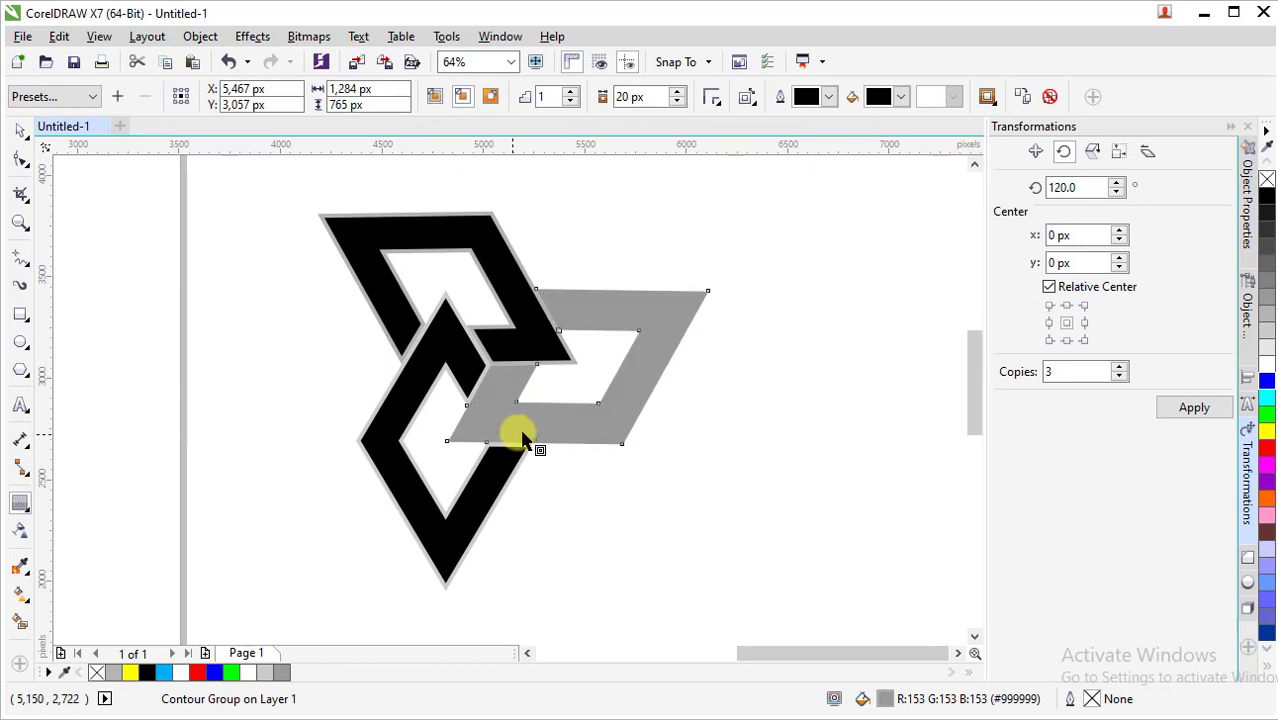
Delete the stray nodes forming the diagonal line across the lower-left corner of the dark grey right diamond.
key("F10")
scroll(486, 408, "up", 3)
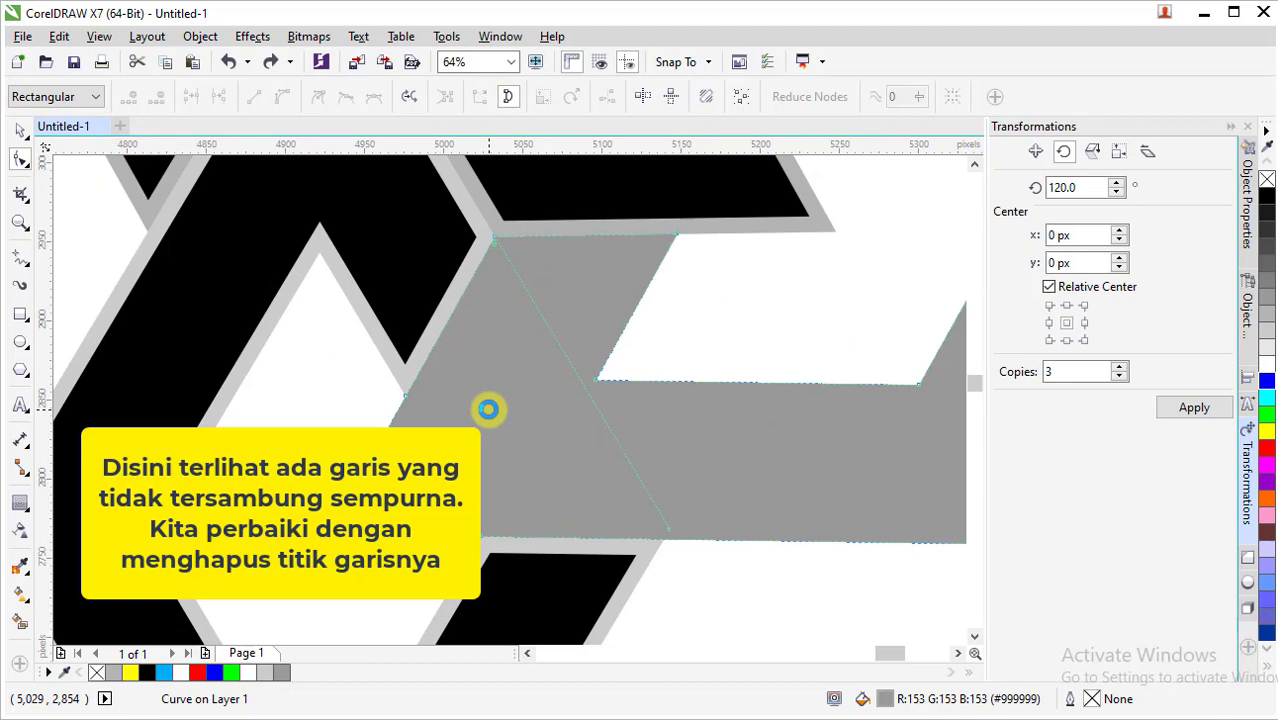
scroll(624, 430, "down", 2)
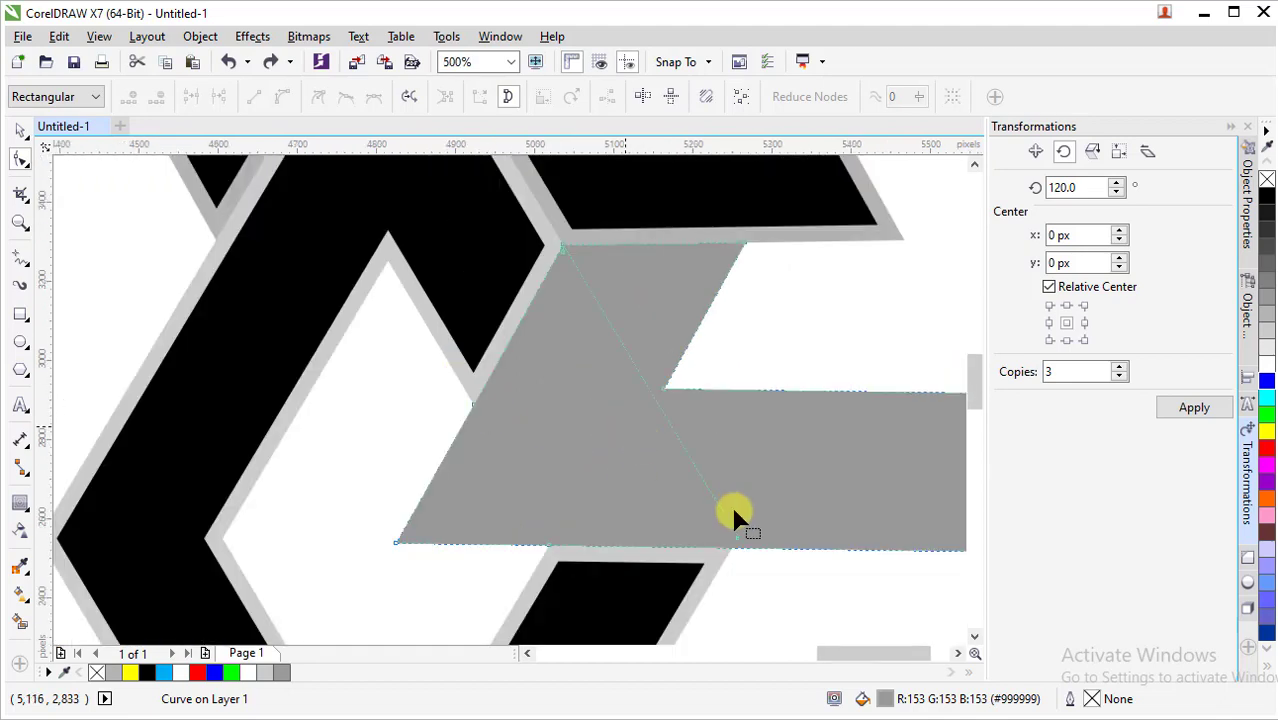
mouse_move(677, 484)
left_mouse_down()
mouse_move(616, 451)
mouse_move(656, 471)
left_mouse_up()
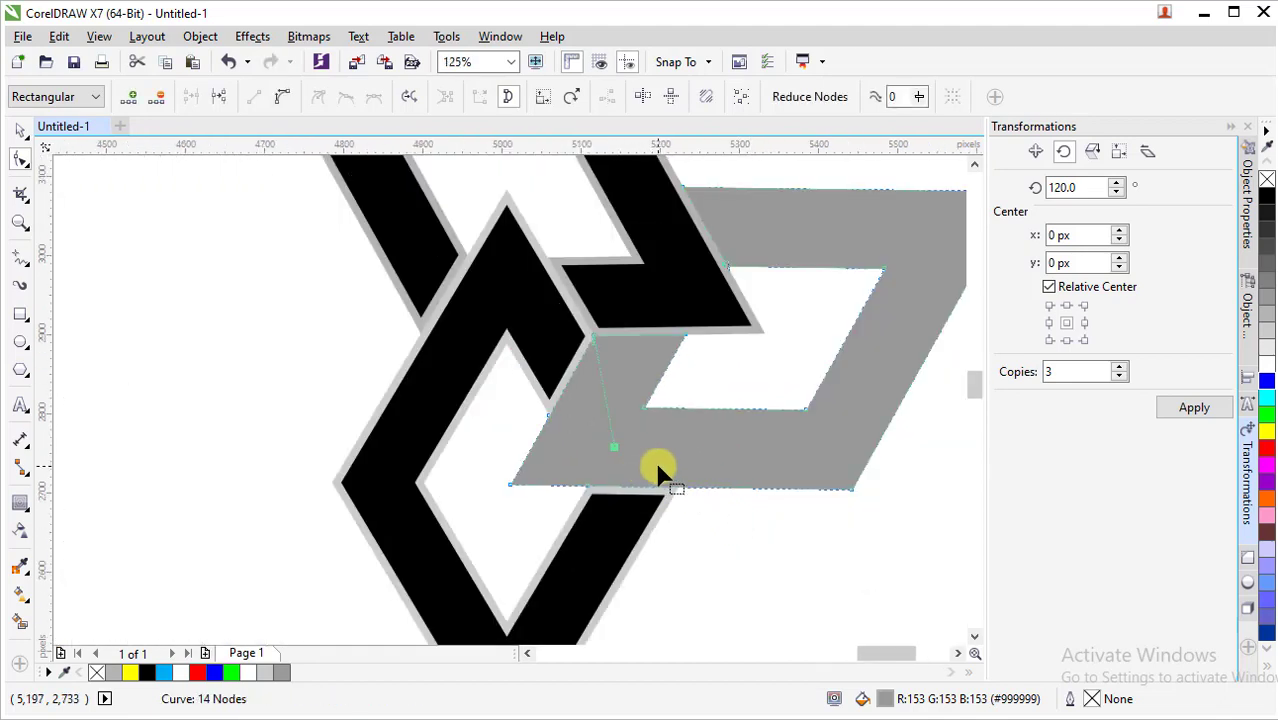
scroll(656, 471, "up", 2)
scroll(636, 468, "down", 8)
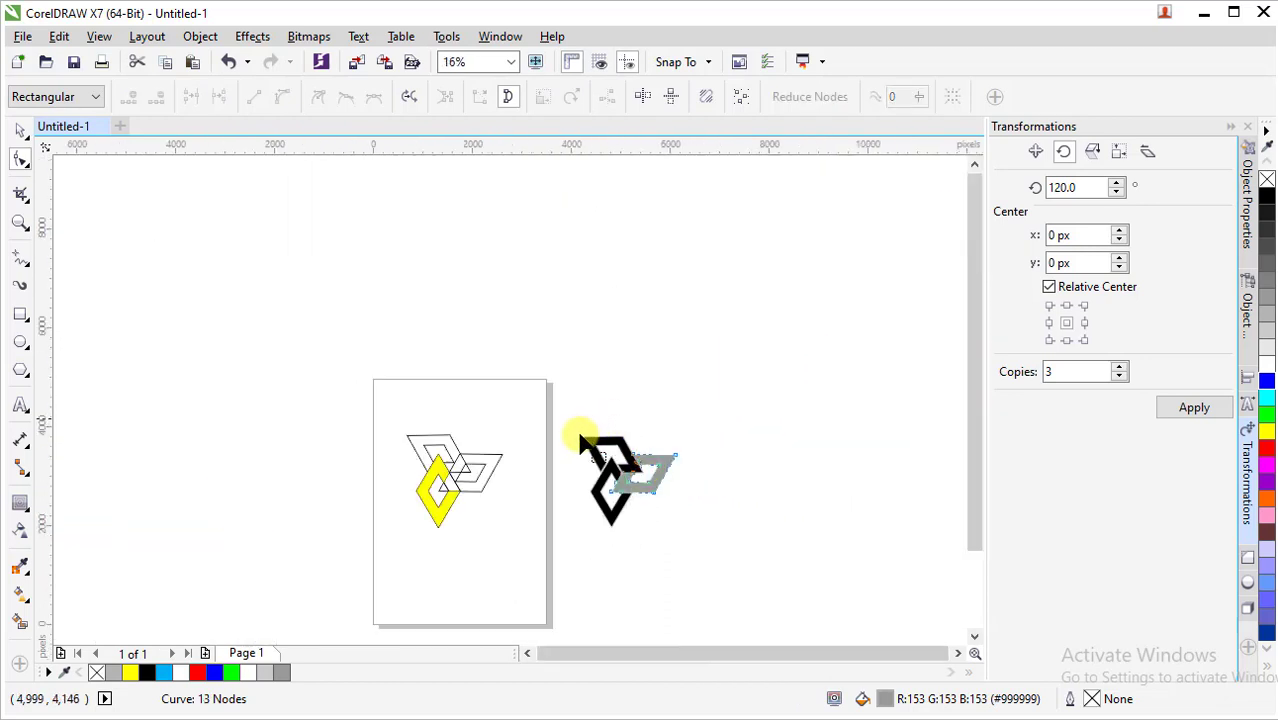
Apply a 20 px inside contour to the cleaned-up dark grey right diamond.
key("z")
left_click_drag(689, 538, 690, 540)
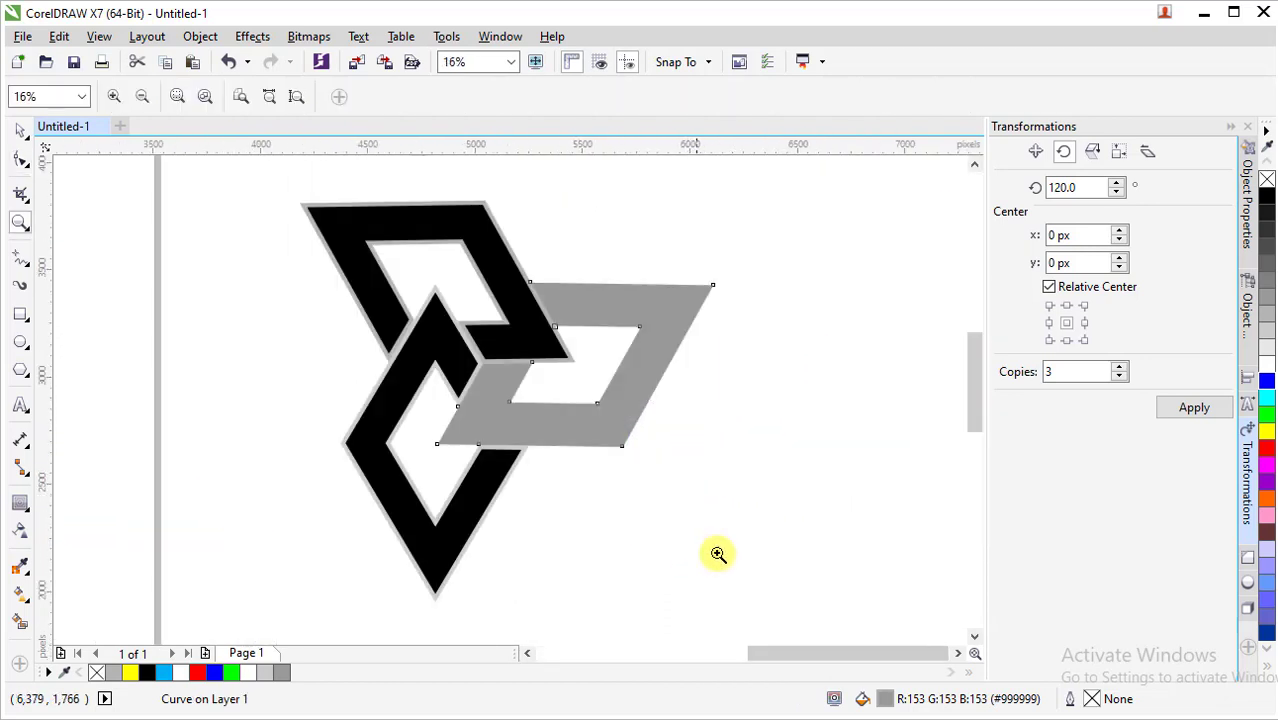
key("space")
left_click(733, 432)
left_click(650, 371)
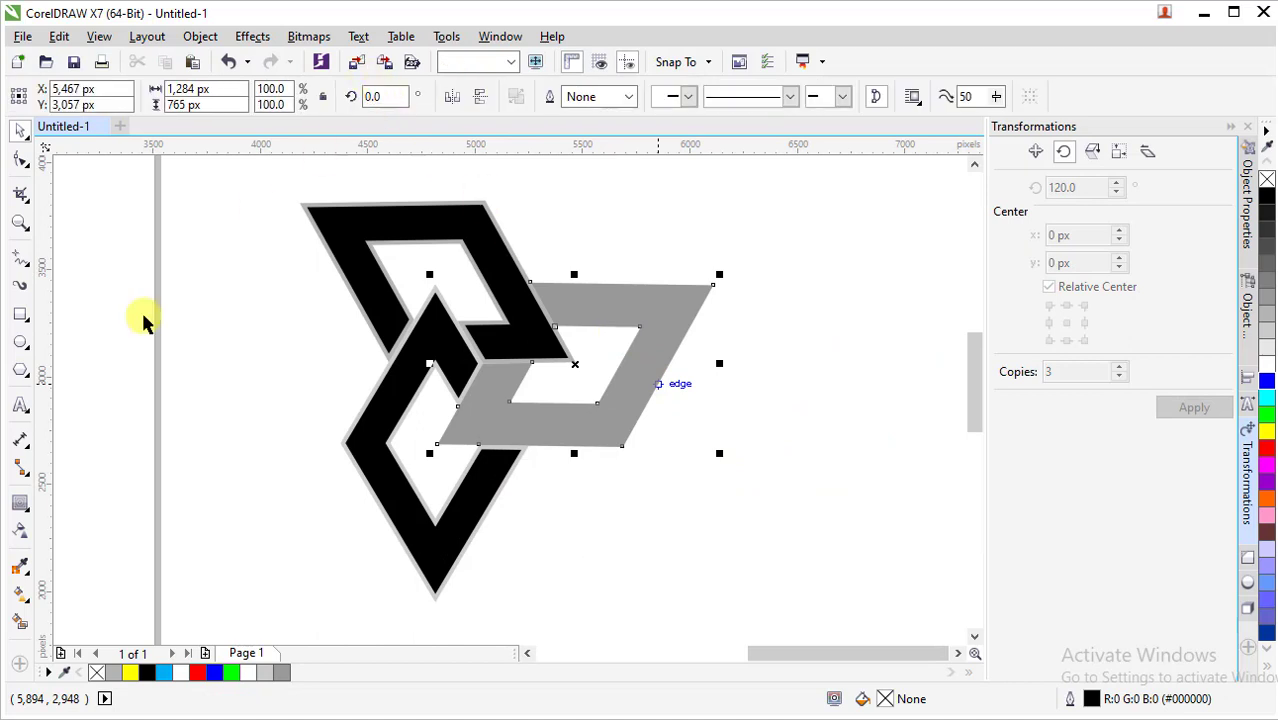
left_click(20, 503)
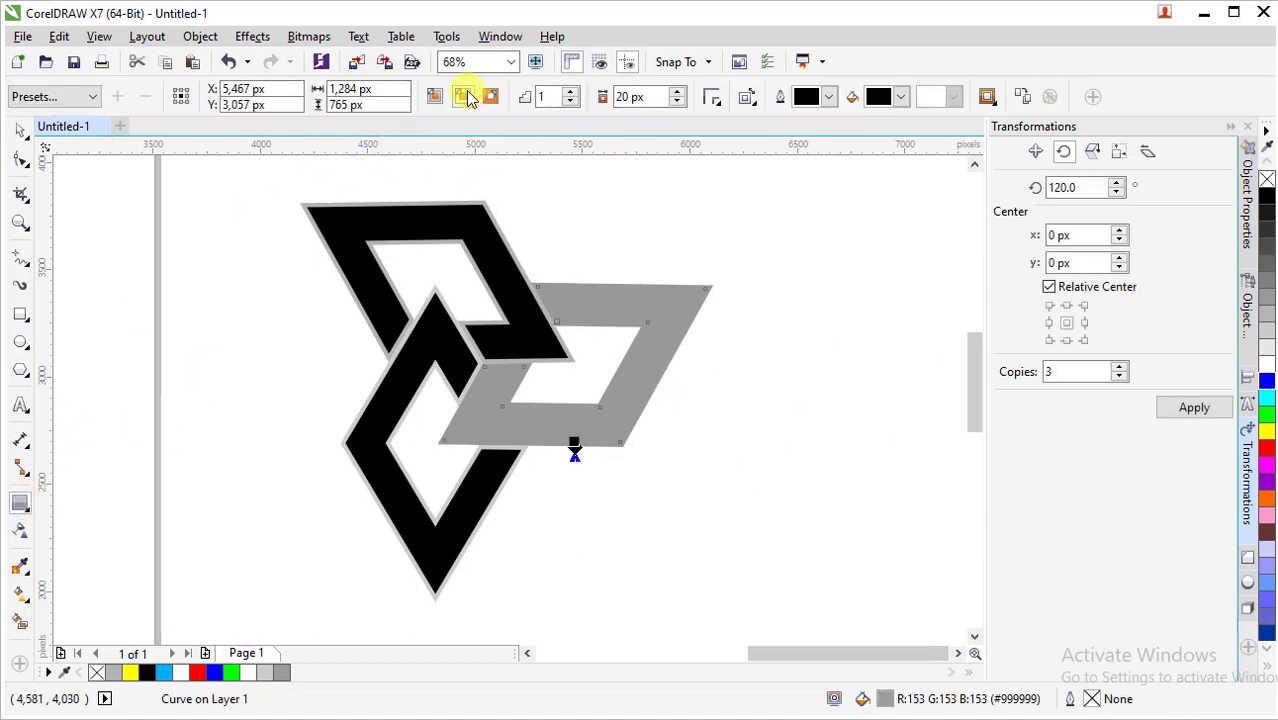
left_click(466, 95)
Select the upper-left diamond's contour group and break it apart.
left_click(20, 130)
left_click(479, 329)
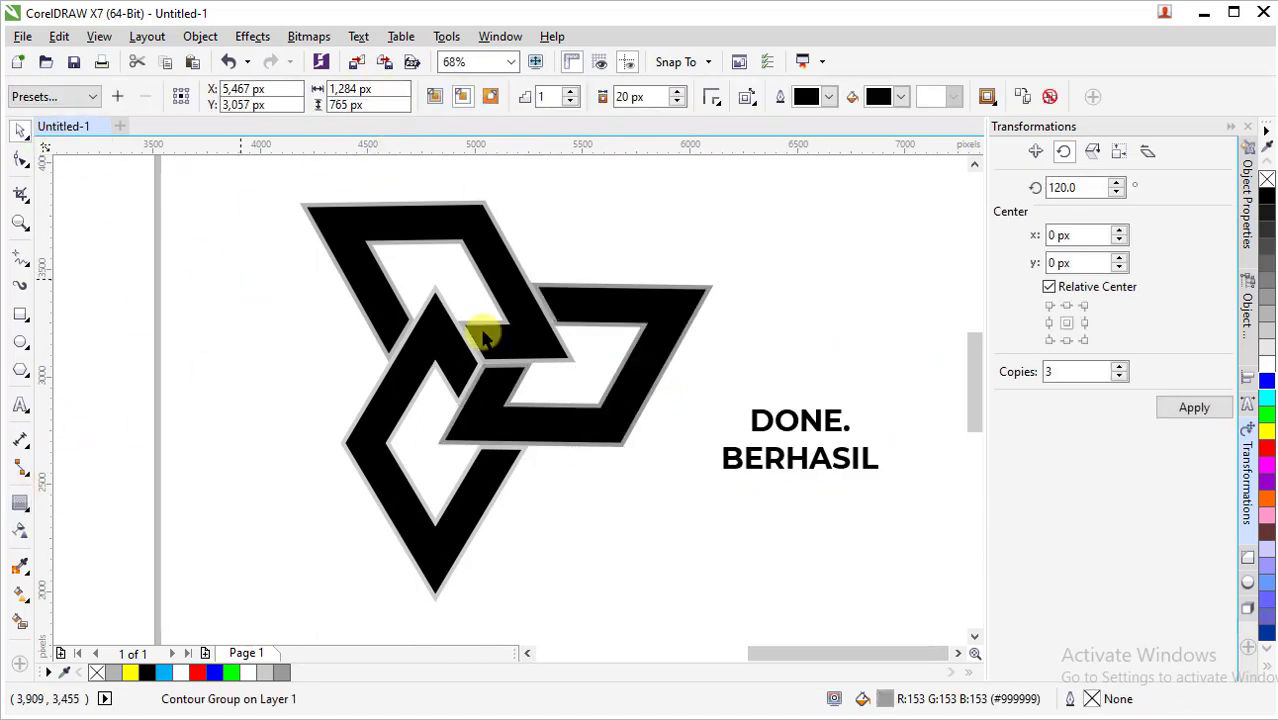
left_click(475, 235)
right_click(475, 235)
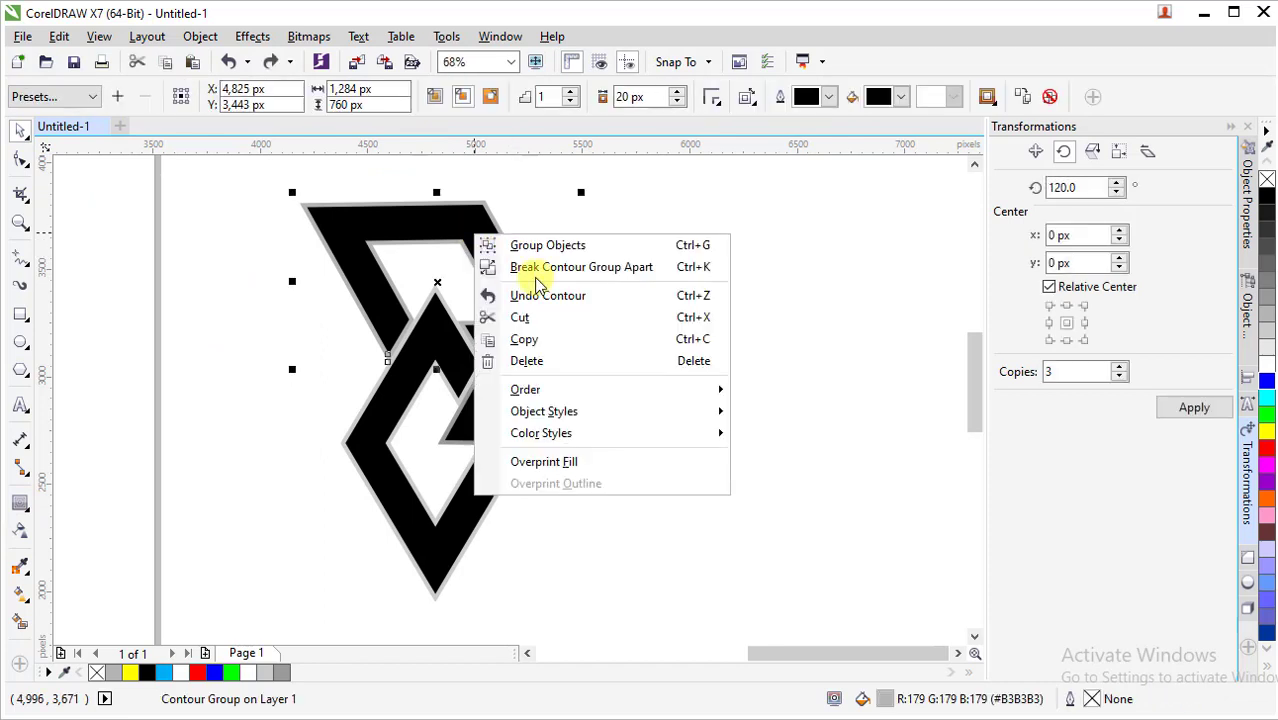
left_click(667, 268)
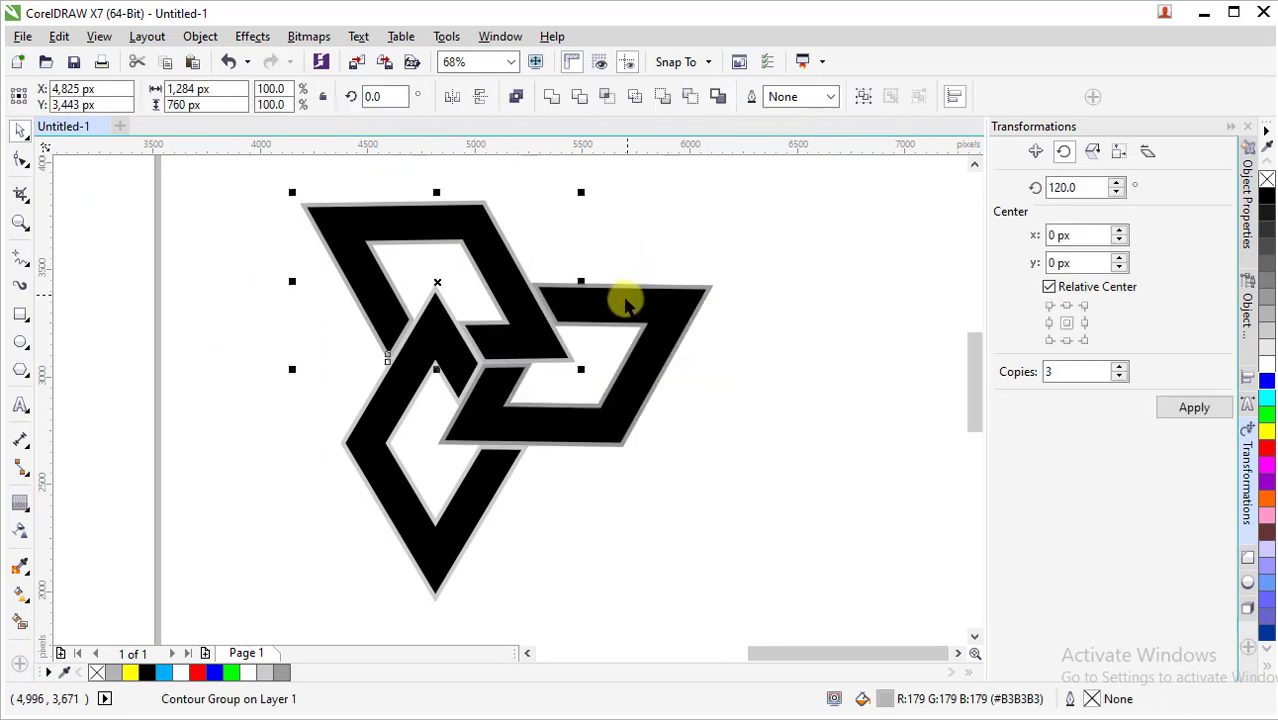
Break apart the contour groups of the right diamond and the bottom diamond.
right_click(622, 296)
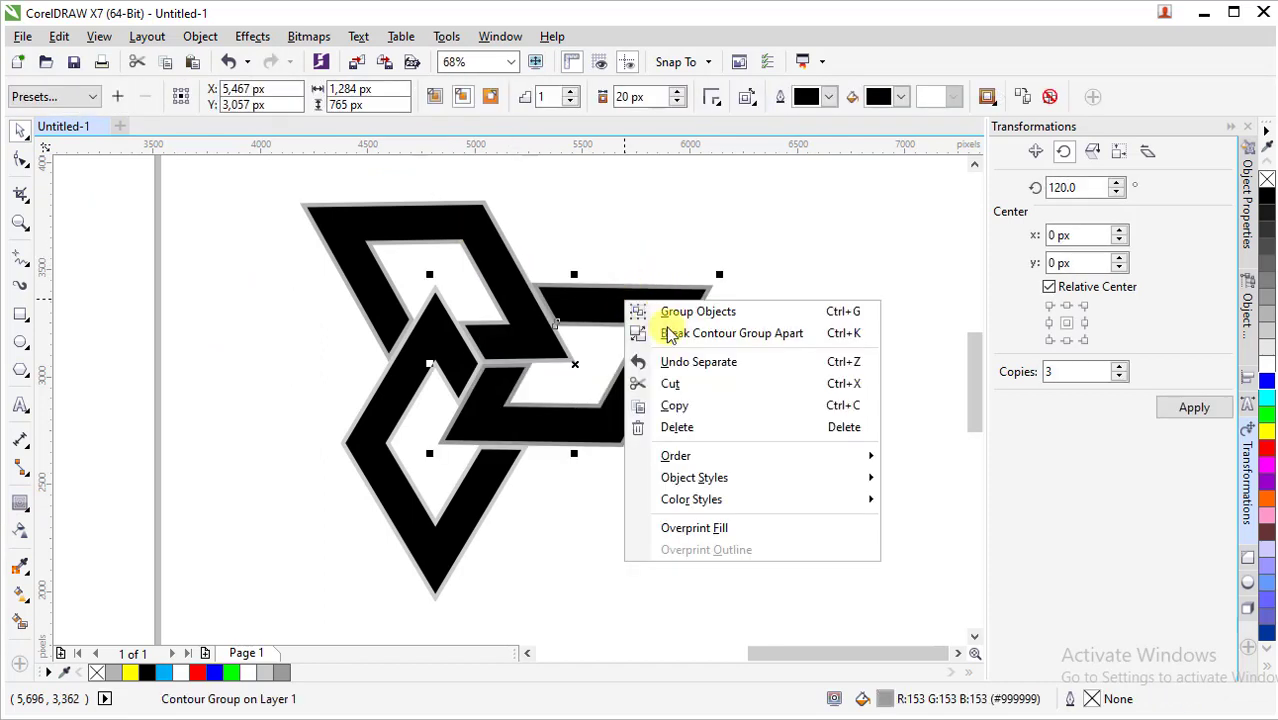
left_click(762, 337)
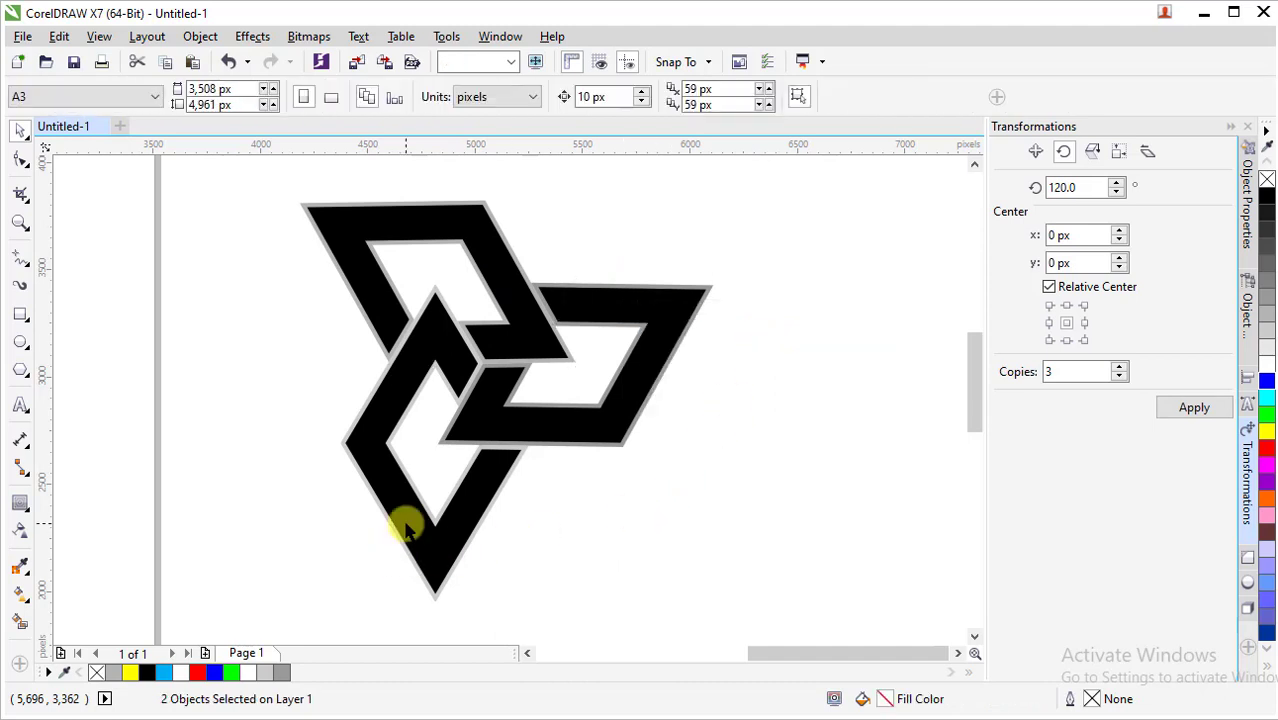
right_click(408, 258)
left_click(633, 214)
left_click(777, 248)
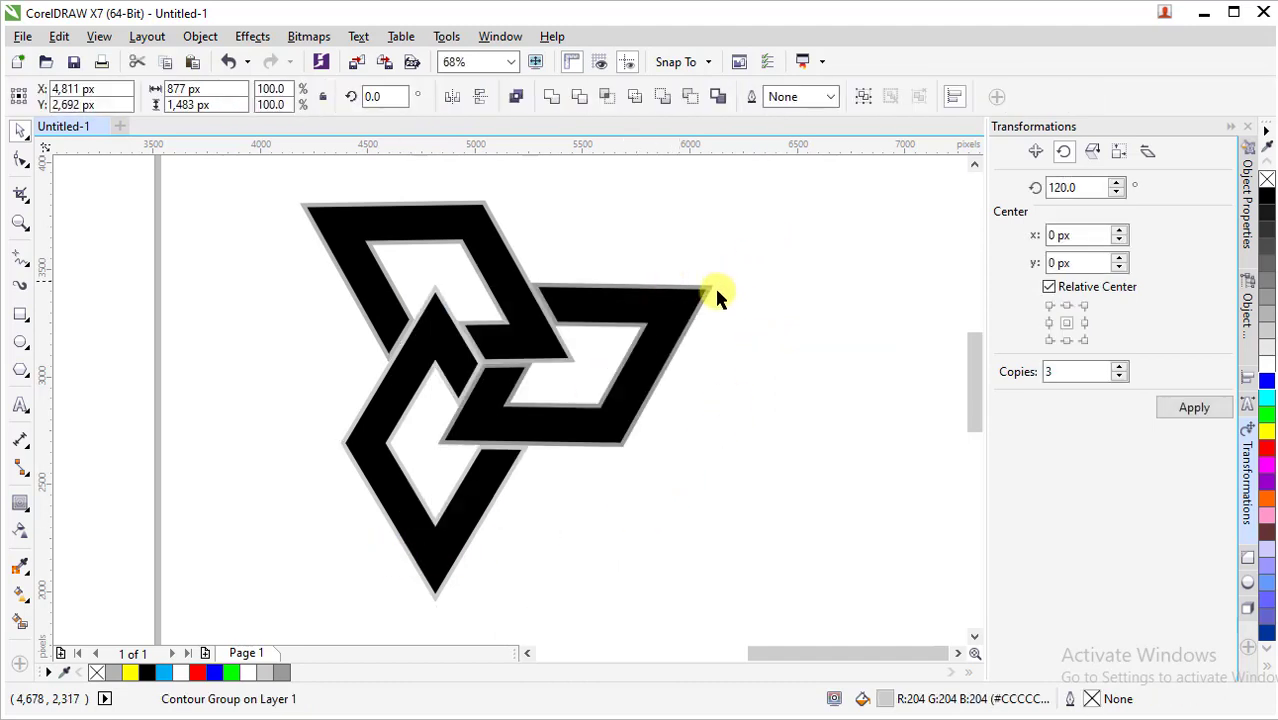
Delete the grey outer shapes behind all three diamonds, keeping only the black inner contours.
left_click(712, 286)
key("Delete")
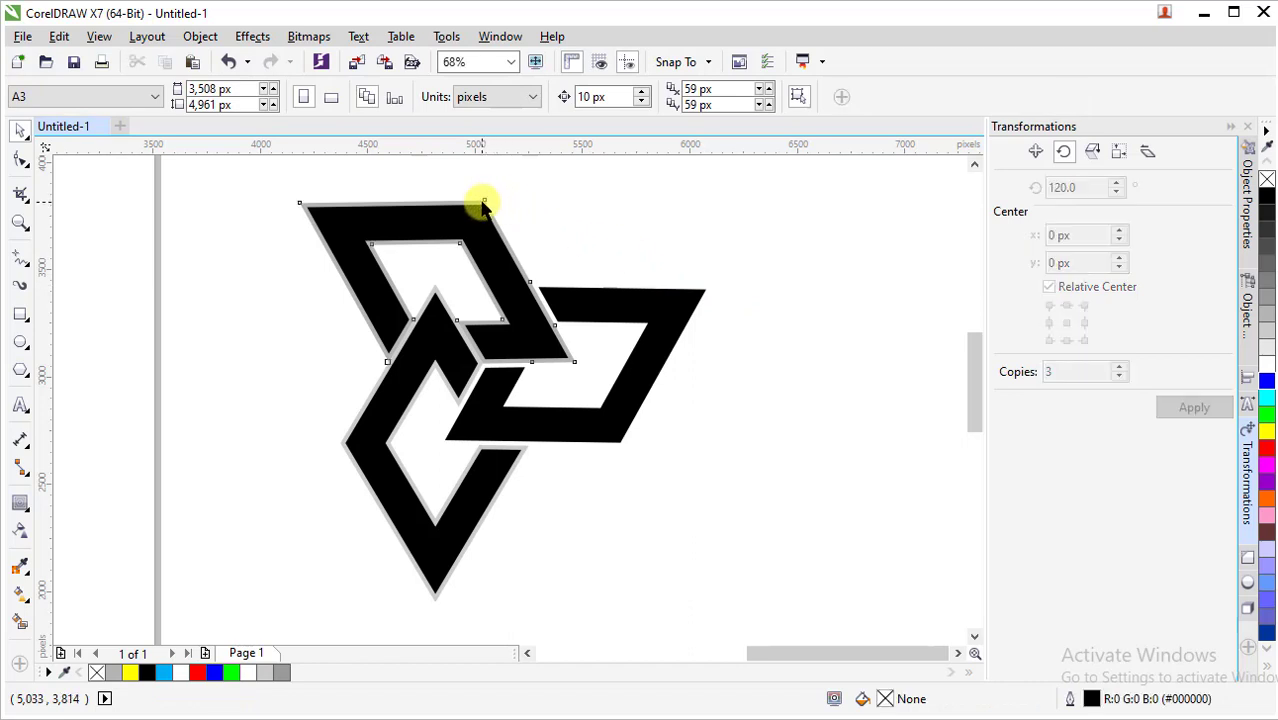
key("Delete")
left_click(342, 448)
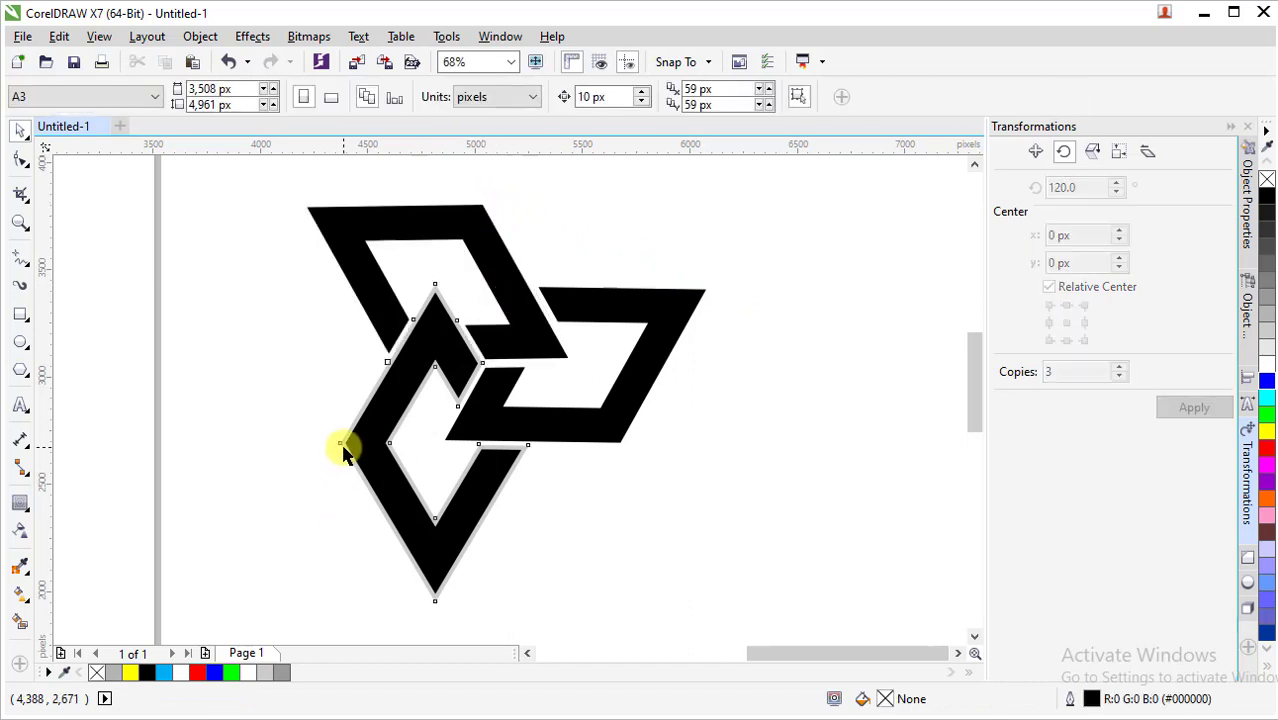
key("Delete")
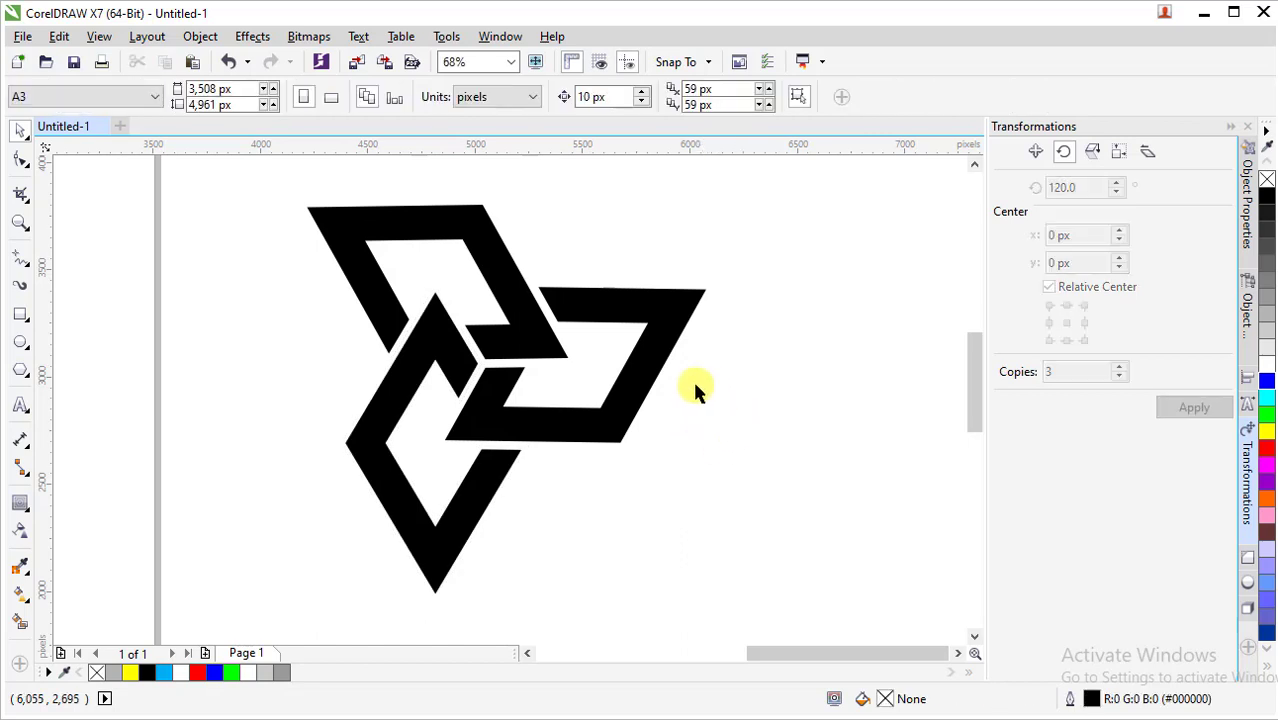
Apply a horizontal linear gradient to the right diamond, from black at its inner end to dark grey #575757 at the outer end.
left_click(662, 309)
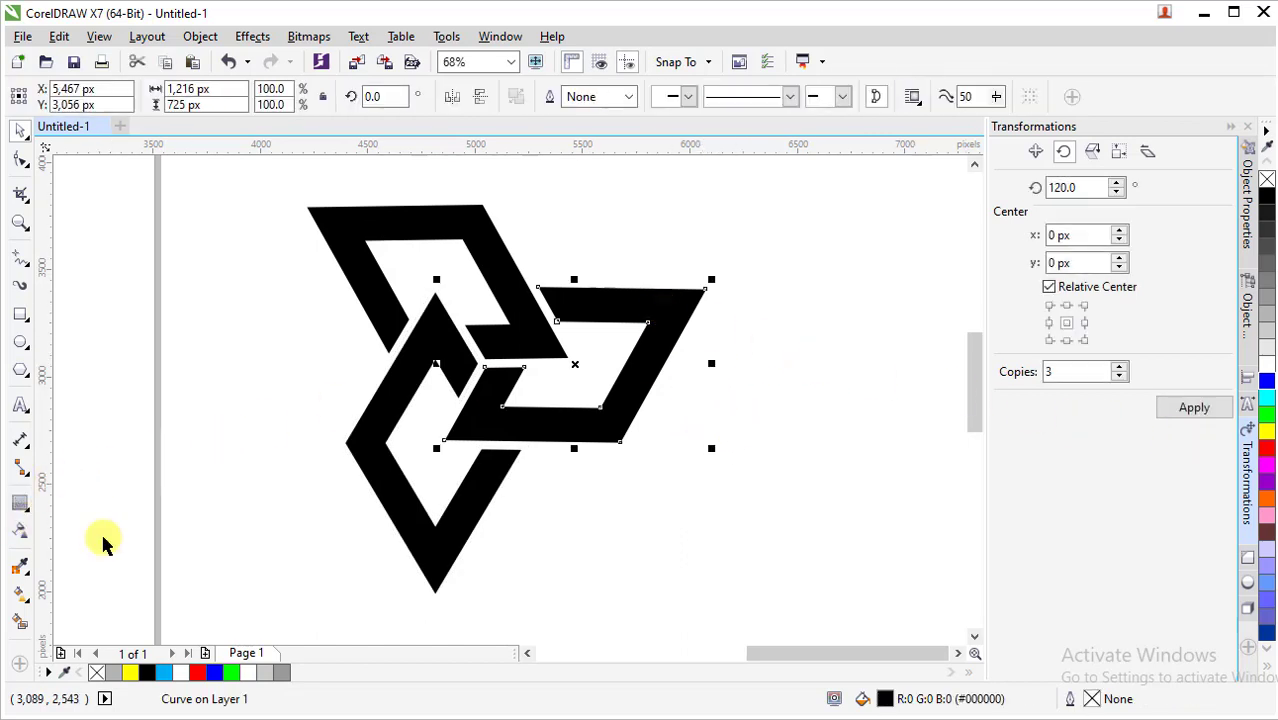
key("g")
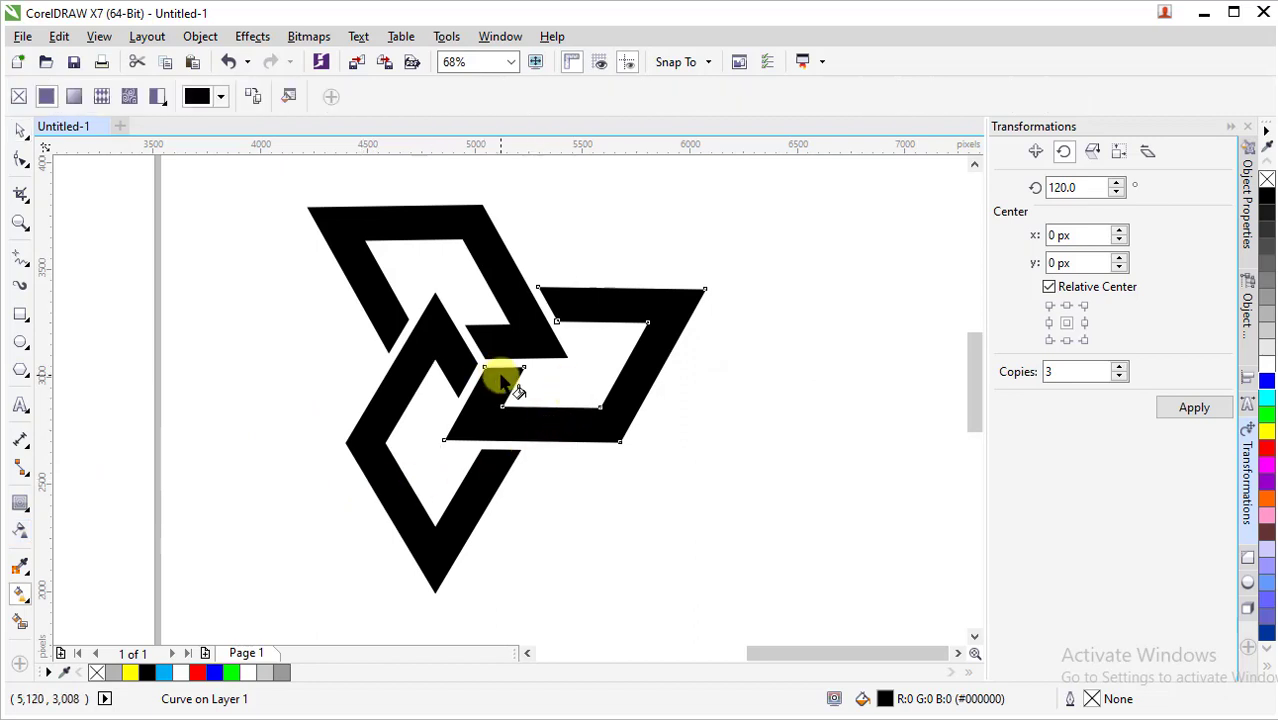
left_click_drag(658, 375, 658, 372)
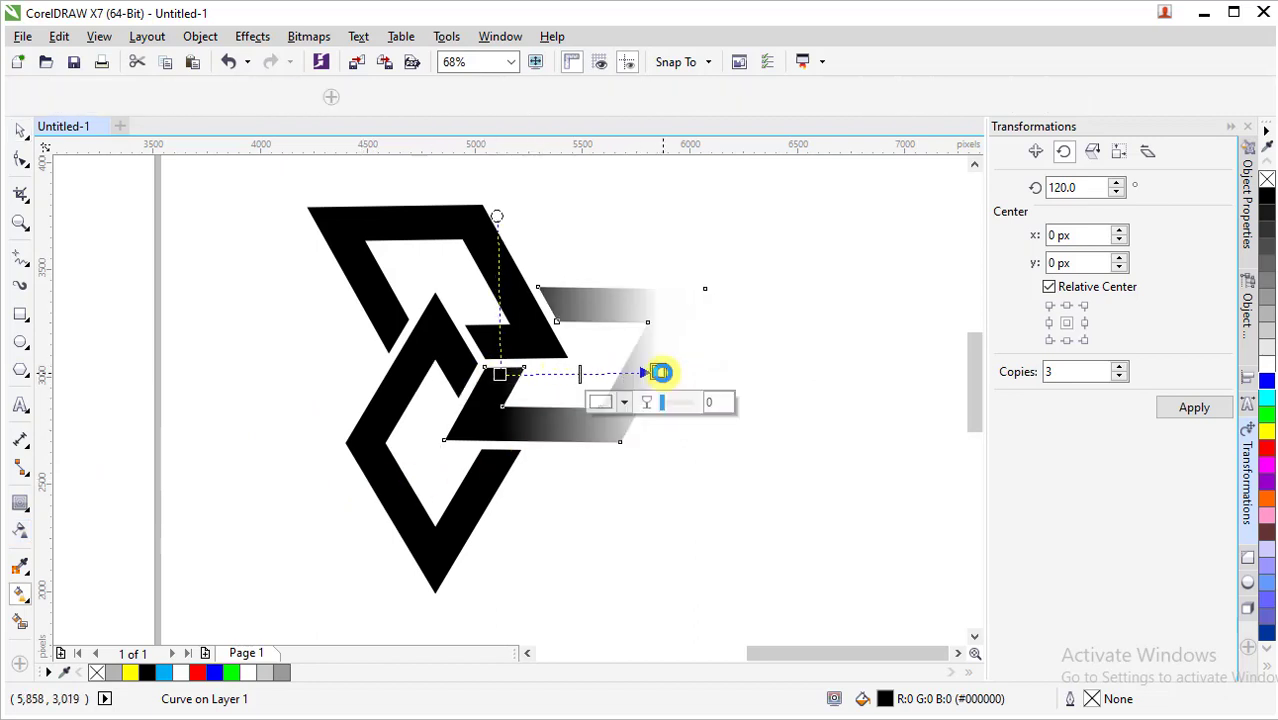
left_click(625, 403)
left_click_drag(606, 570, 579, 565)
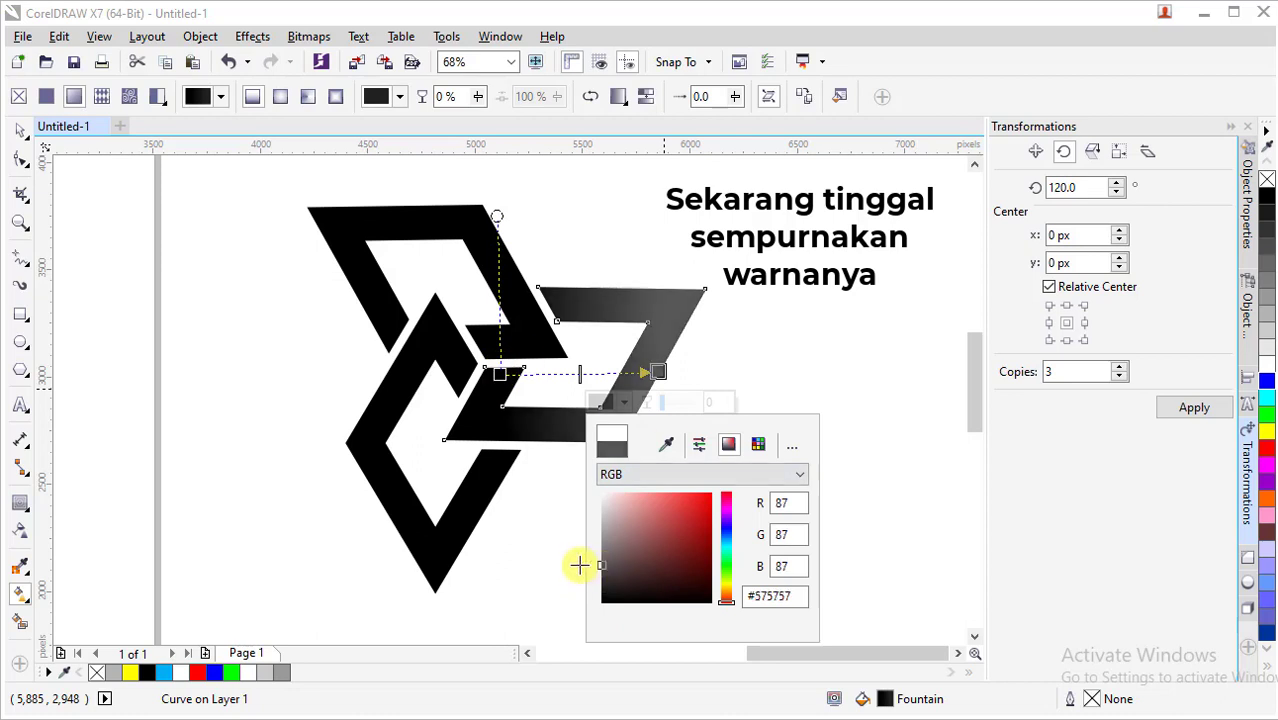
left_click(74, 214)
Apply a vertical linear gradient to the upper-left diamond, from black at its lower end to dark grey at the upper edge.
left_click(425, 230)
left_click_drag(428, 207, 428, 360)
left_click(434, 214)
left_click(461, 205)
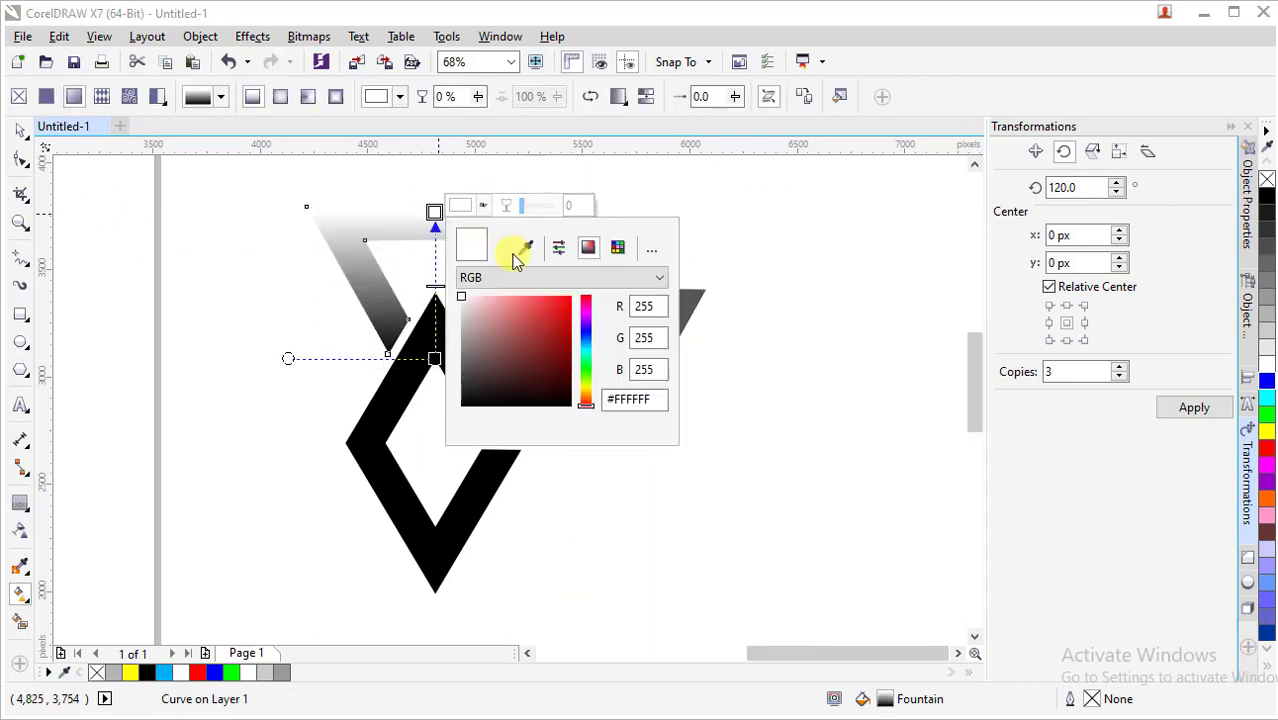
left_click_drag(463, 300, 445, 380)
left_click(445, 459)
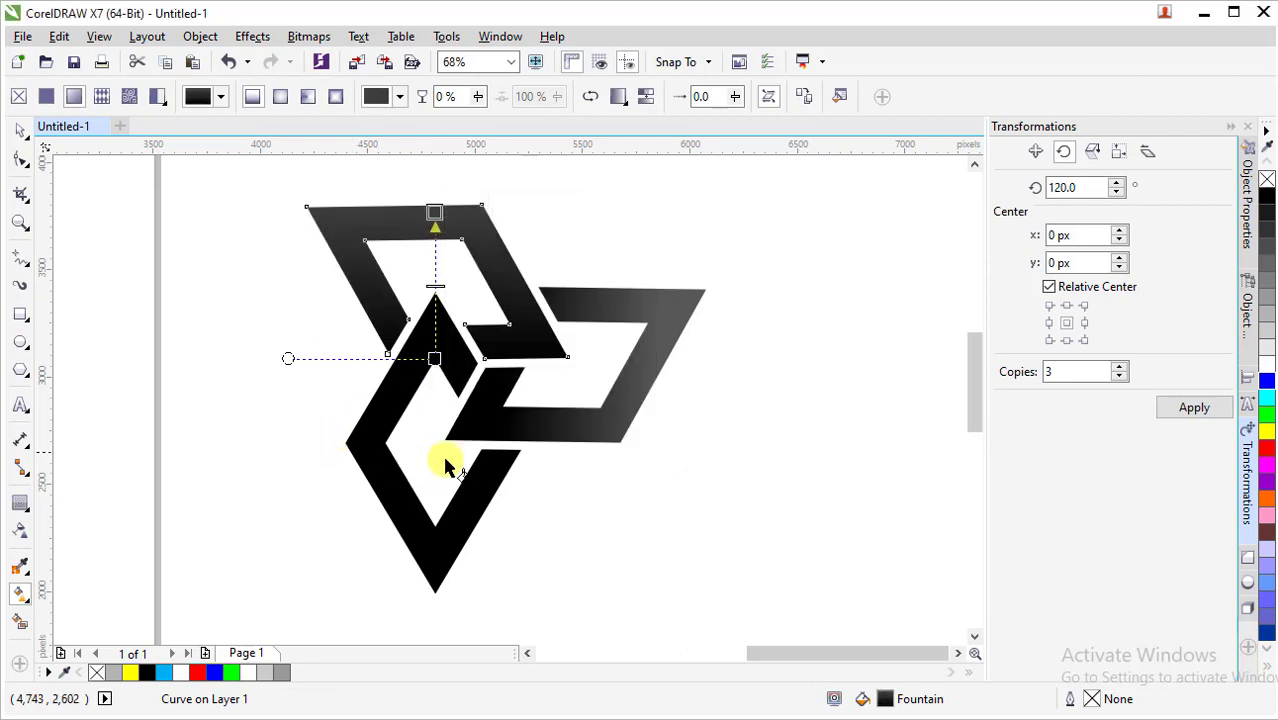
Apply a vertical linear gradient to the bottom diamond, from black at its upper tip to dark grey #242424 at the lower tip.
left_click(442, 333)
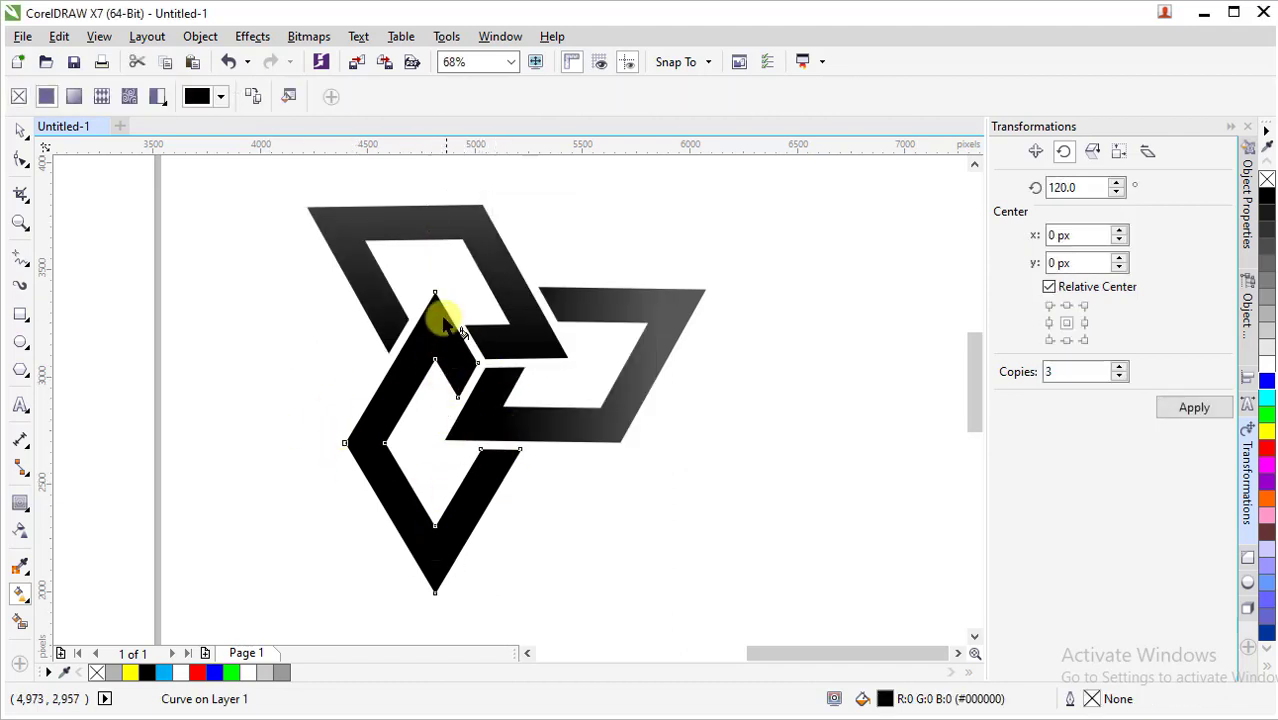
left_click_drag(441, 316, 441, 585)
left_click(466, 579)
left_click_drag(476, 514, 443, 513)
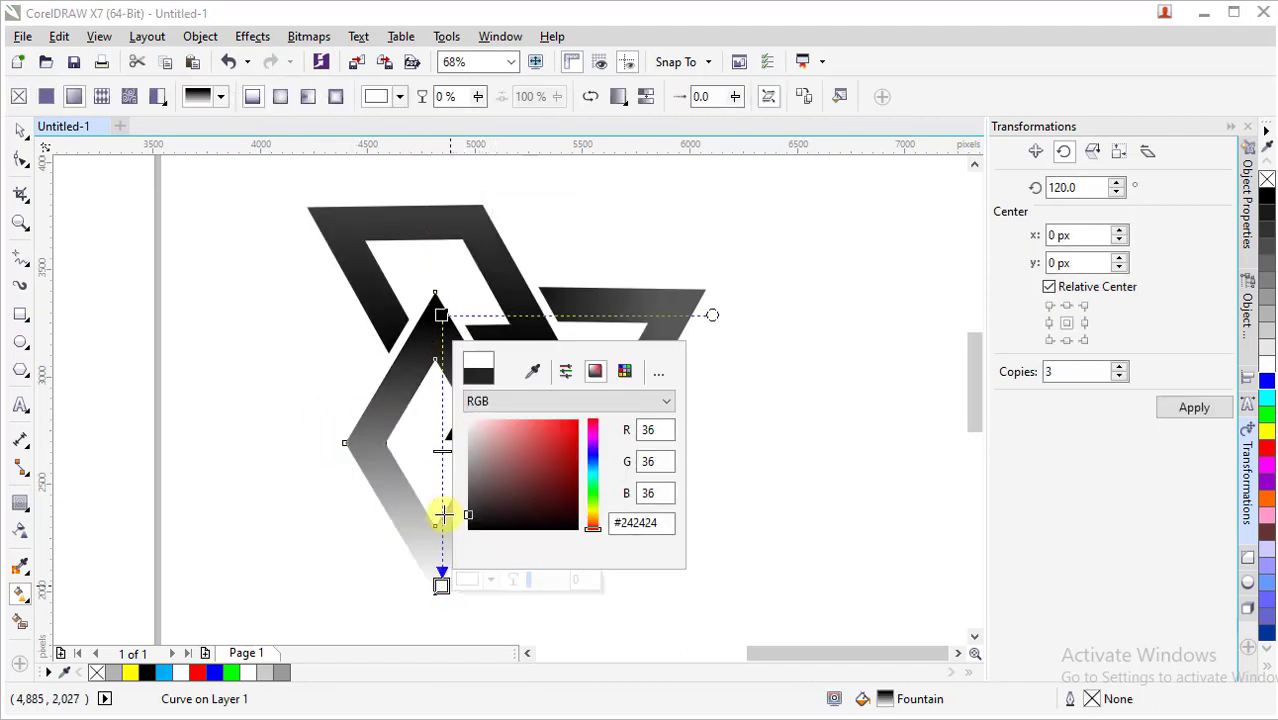